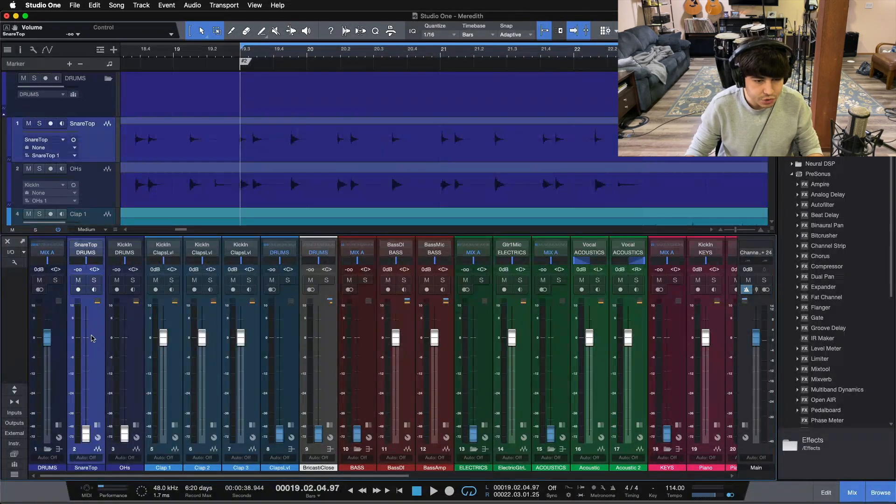
Bring the SnareTop channel's fader up to 0 dB and audition its level against the rest of the mix
{"action": "left_click", "coordinate": [132, 356]}
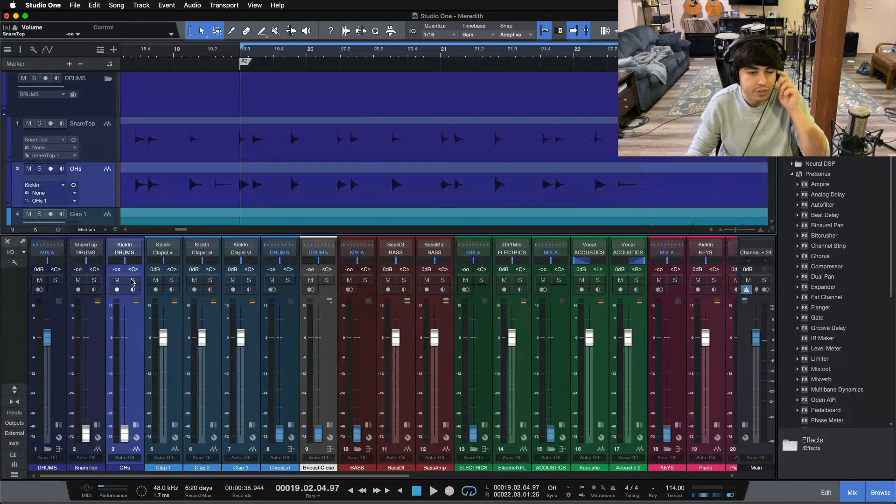
{"action": "left_click", "coordinate": [92, 358]}
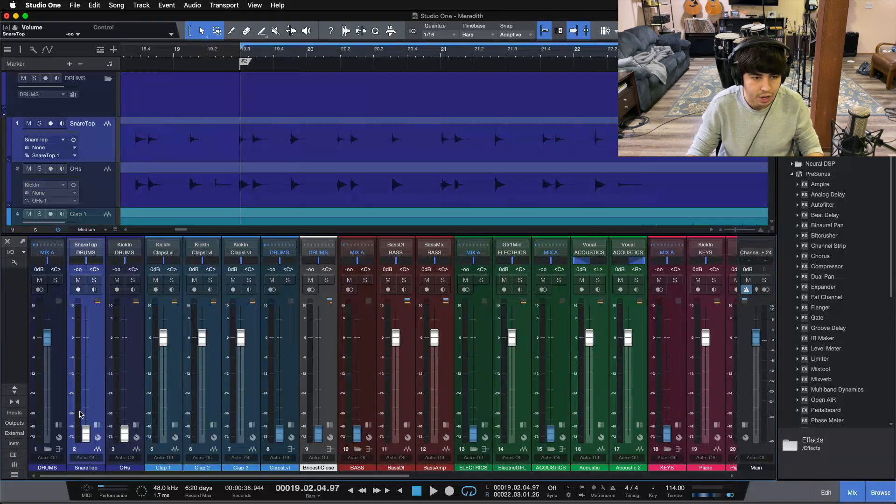
{"action": "left_click", "coordinate": [85, 426], "text": "alt"}
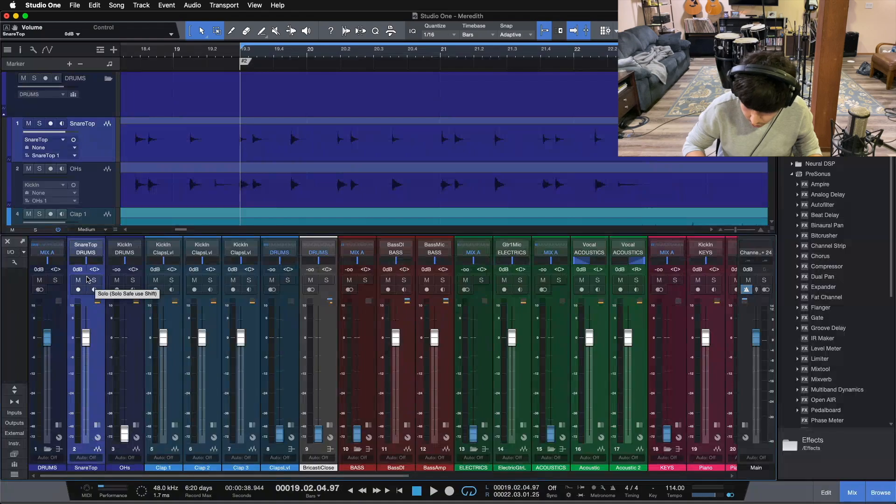
{"action": "key", "text": "space"}
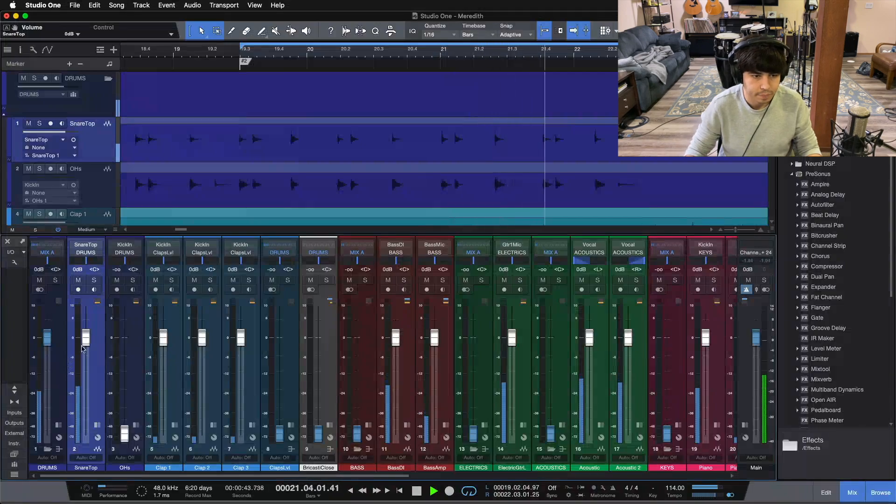
{"action": "left_click_drag", "start_coordinate": [85, 343], "coordinate": [85, 345]}
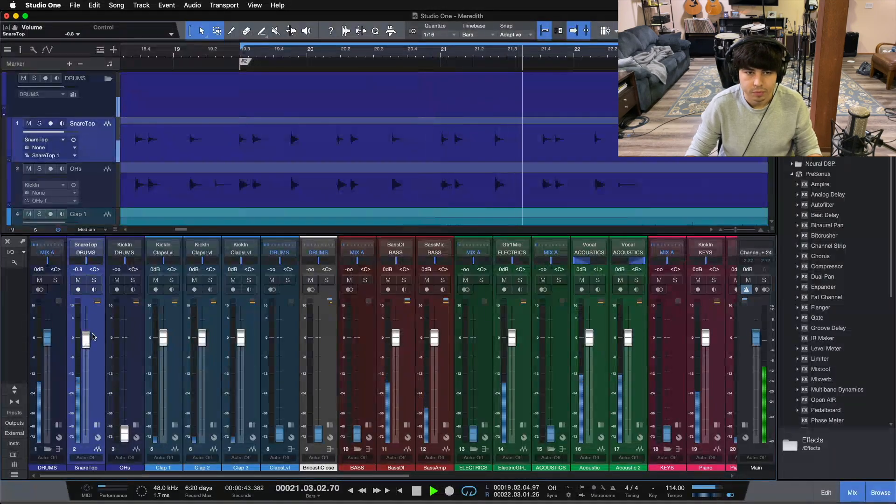
{"action": "left_click_drag", "start_coordinate": [87, 340], "coordinate": [87, 337]}
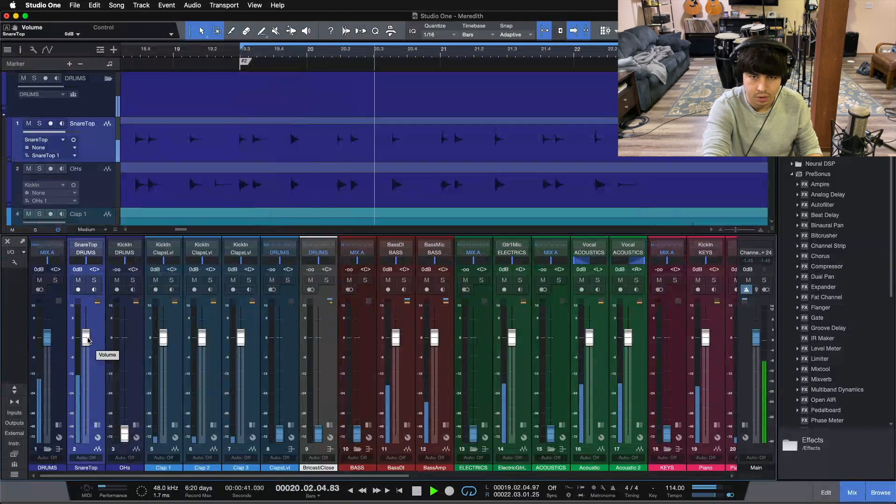
{"action": "key", "text": "space"}
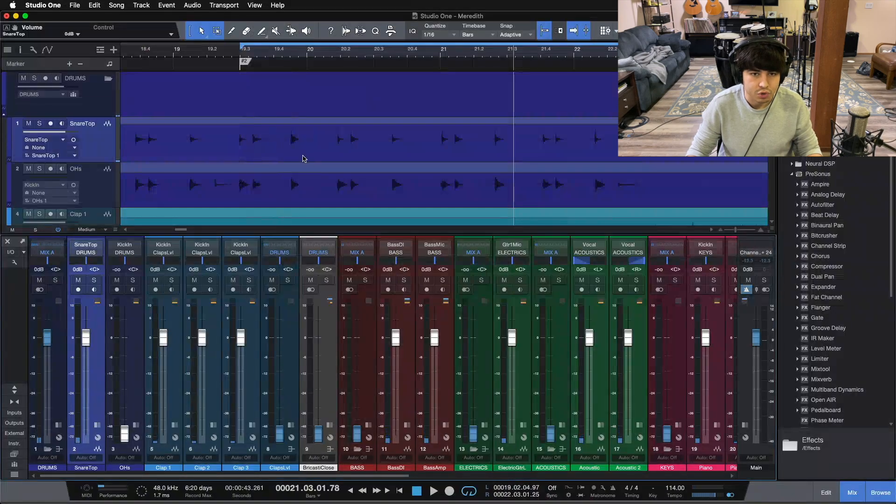
Expand the SnareTop channel's inserts and add the PreSonus Limiter to it
{"action": "left_click_drag", "start_coordinate": [396, 67], "coordinate": [420, 12]}
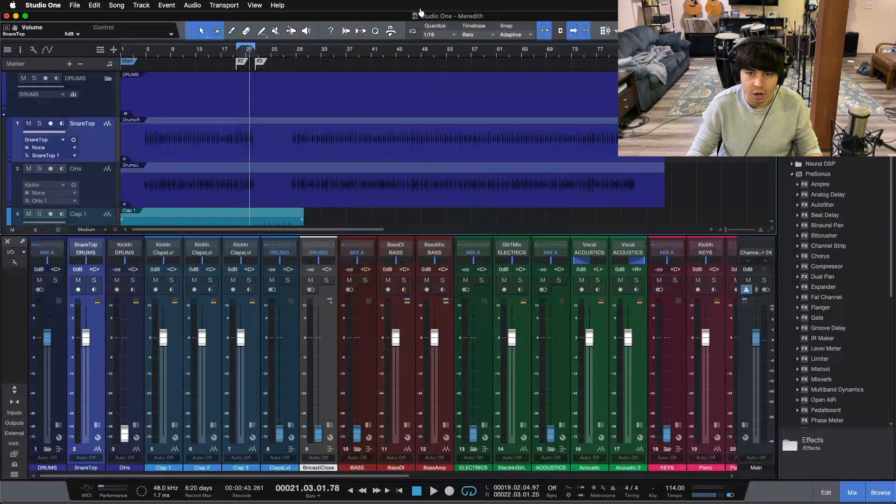
{"action": "left_click_drag", "start_coordinate": [420, 11], "coordinate": [420, 47]}
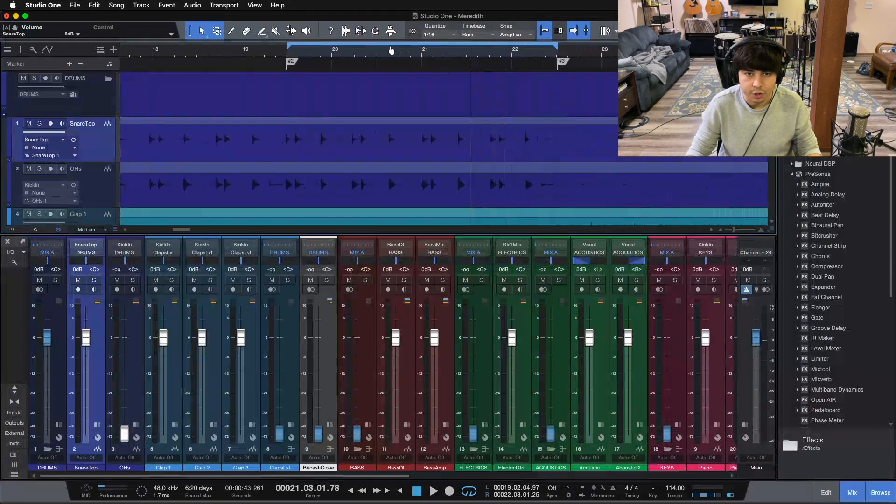
{"action": "left_click", "coordinate": [97, 425]}
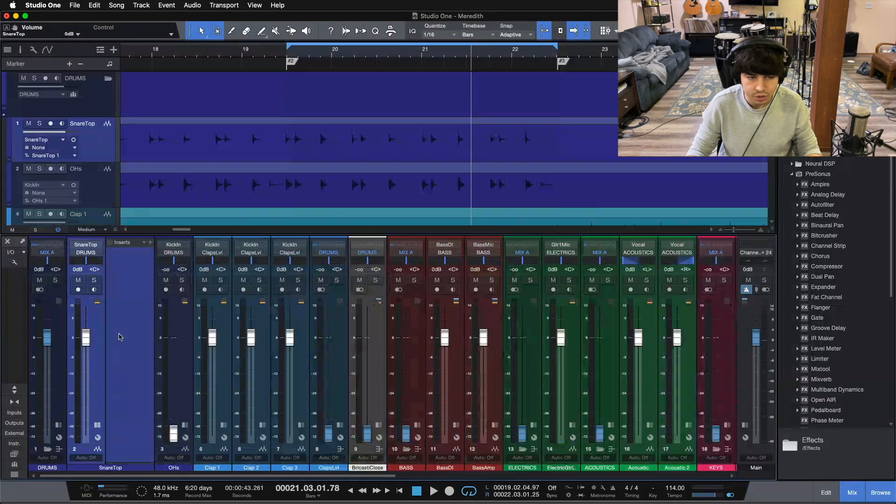
{"action": "left_click_drag", "start_coordinate": [820, 359], "coordinate": [137, 264]}
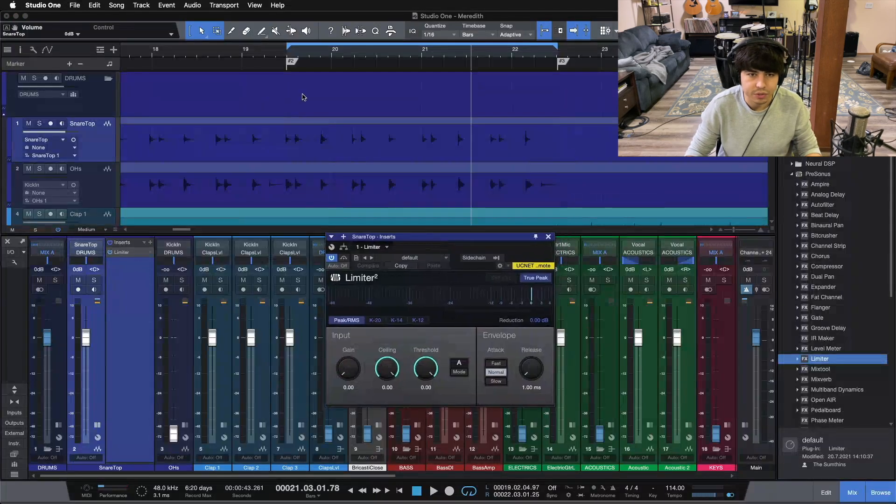
Play the section around bars 47 to 50 and examine the SnareTop peaks on the Limiter's meter
{"action": "left_click_drag", "start_coordinate": [323, 50], "coordinate": [368, 15]}
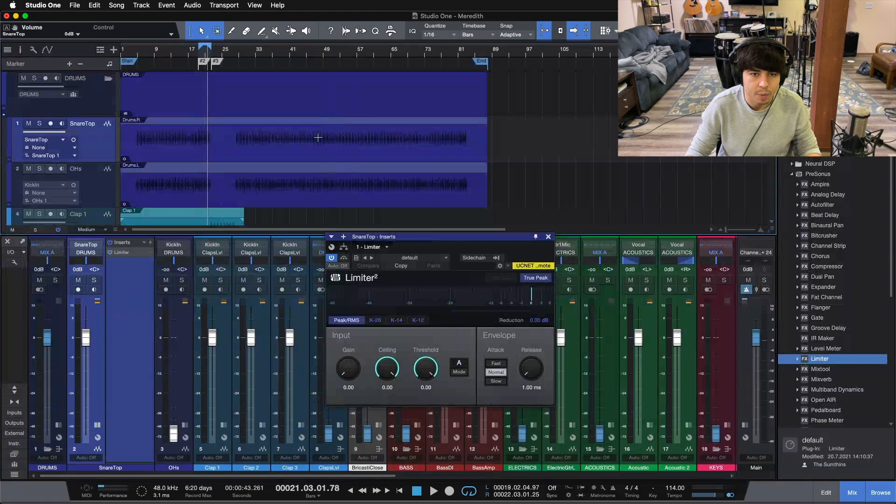
{"action": "left_click_drag", "start_coordinate": [319, 43], "coordinate": [325, 100]}
{"action": "key", "text": "space"}
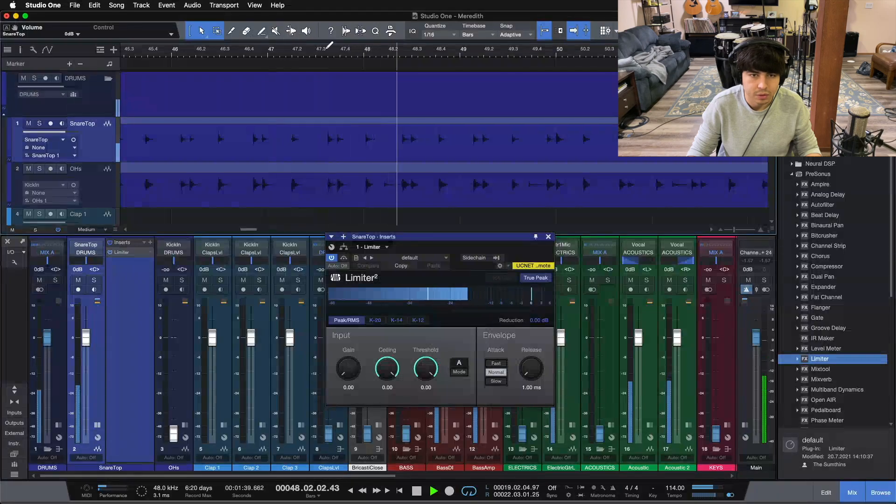
{"action": "left_click", "coordinate": [314, 56]}
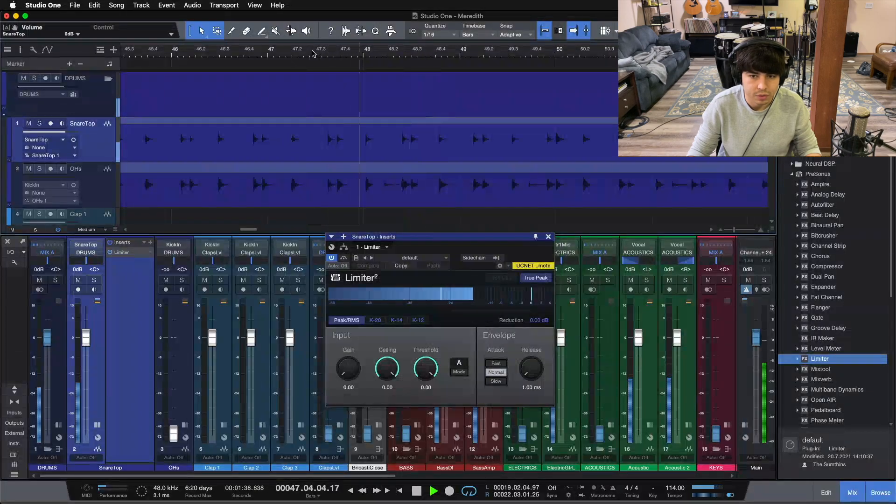
{"action": "left_click", "coordinate": [382, 53]}
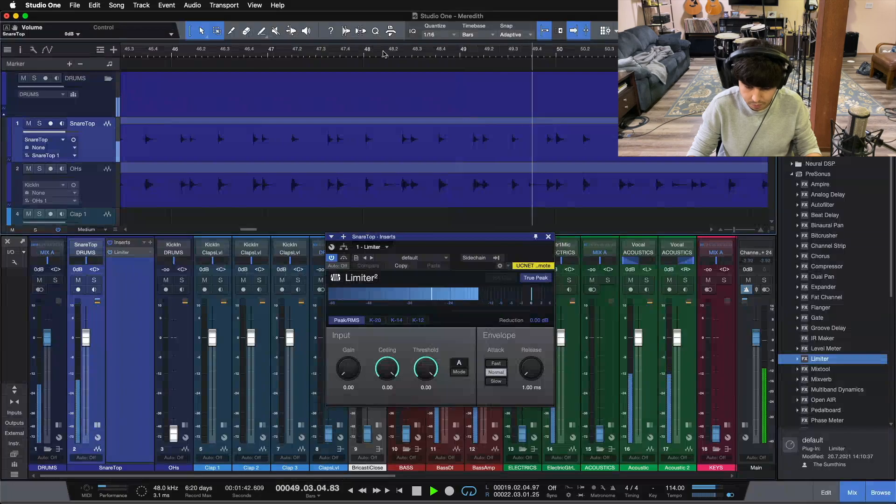
{"action": "key", "text": "space"}
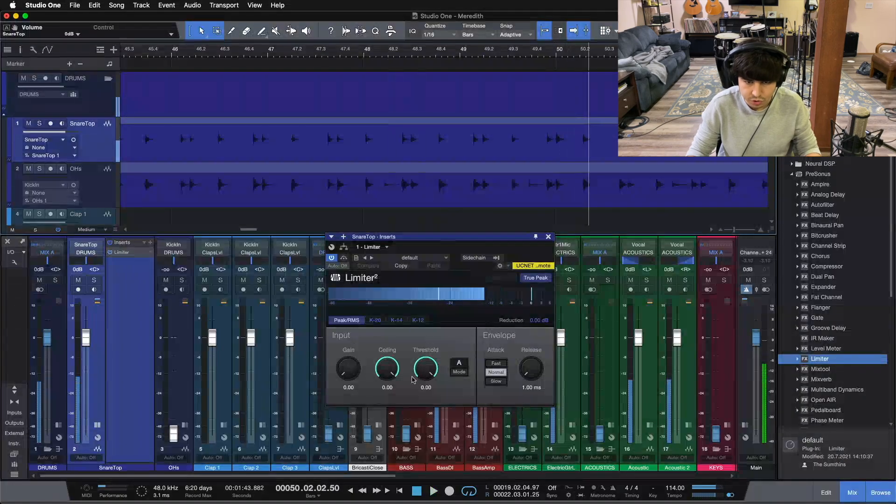
Set the SnareTop Limiter's ceiling to -9.00 dB
{"action": "left_click", "coordinate": [387, 389]}
{"action": "type", "text": "-89"}
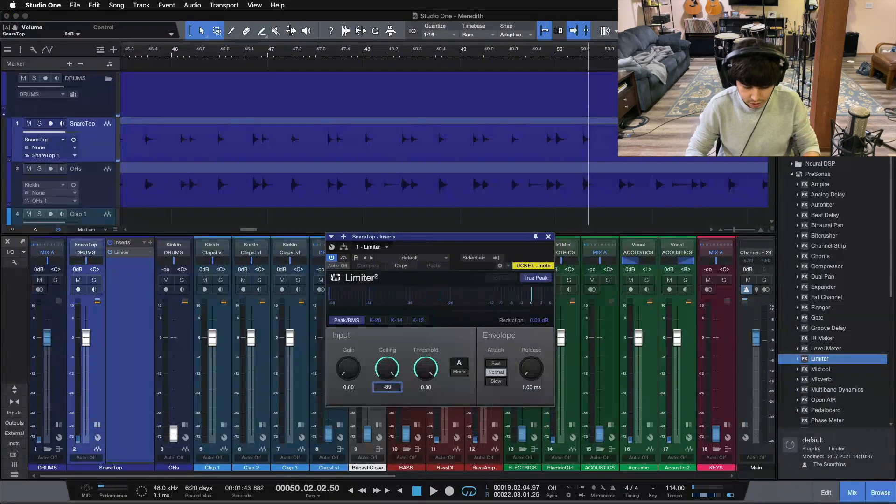
{"action": "key", "text": "Return"}
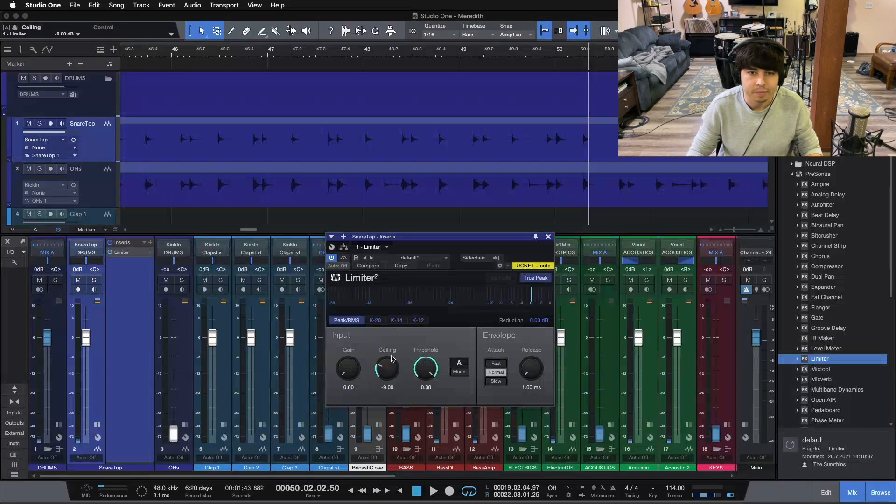
Play from bar 47 and from marker #2 and examine the Limiter's gain reduction on the SnareTop channel
{"action": "left_click", "coordinate": [304, 58]}
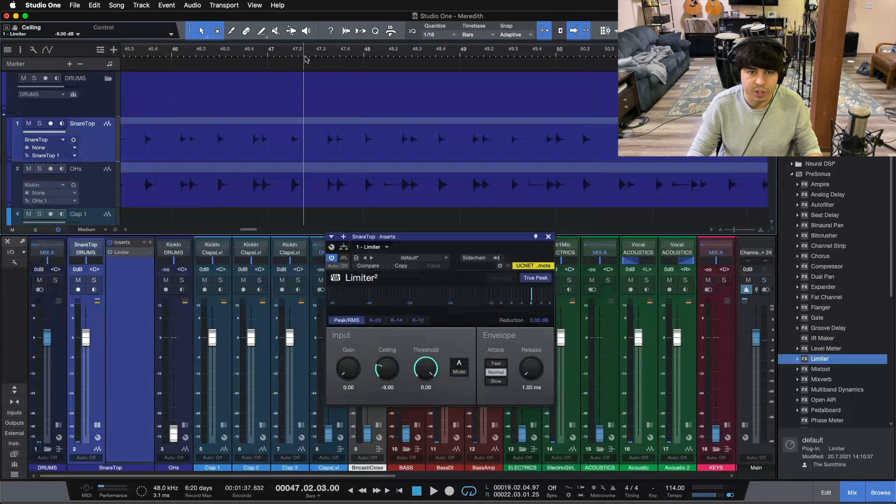
{"action": "key", "text": "space"}
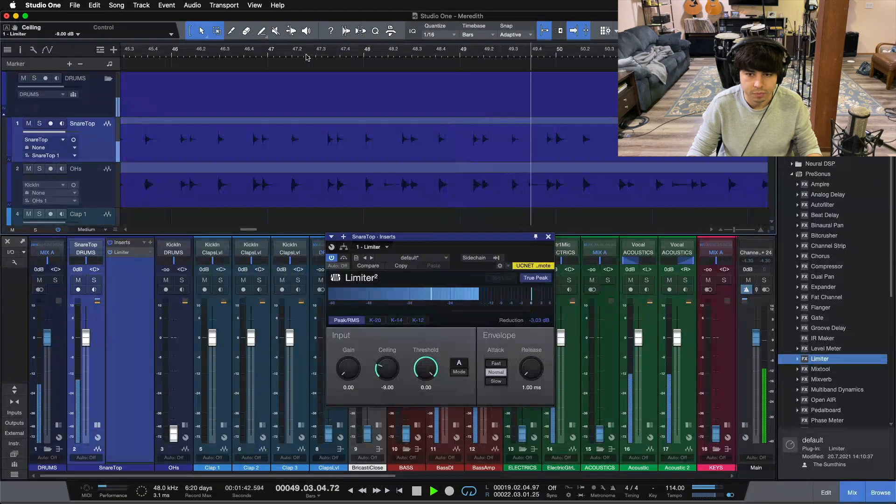
{"action": "key", "text": "KP_1"}
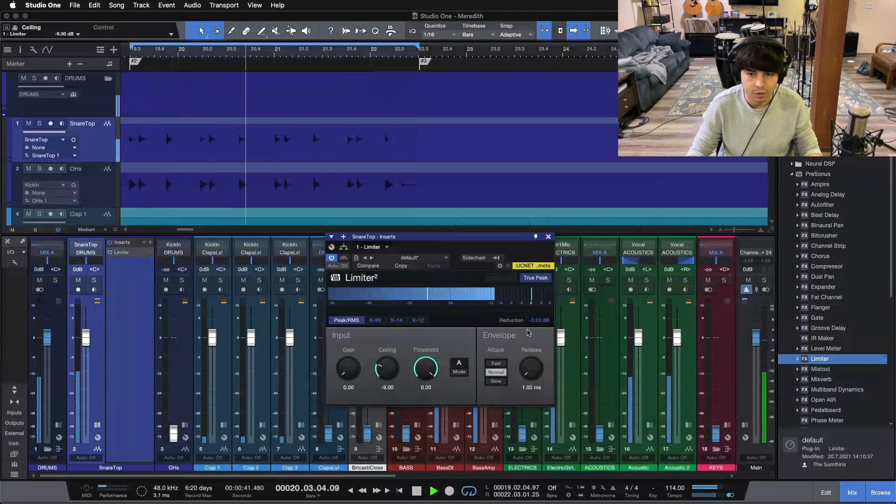
{"action": "left_click_drag", "start_coordinate": [164, 58], "coordinate": [267, 55]}
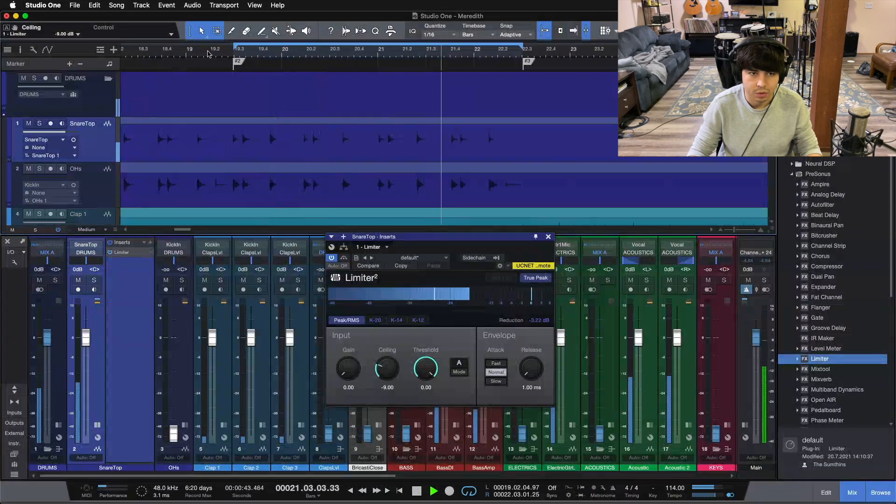
{"action": "key", "text": "space"}
{"action": "key", "text": "space"}
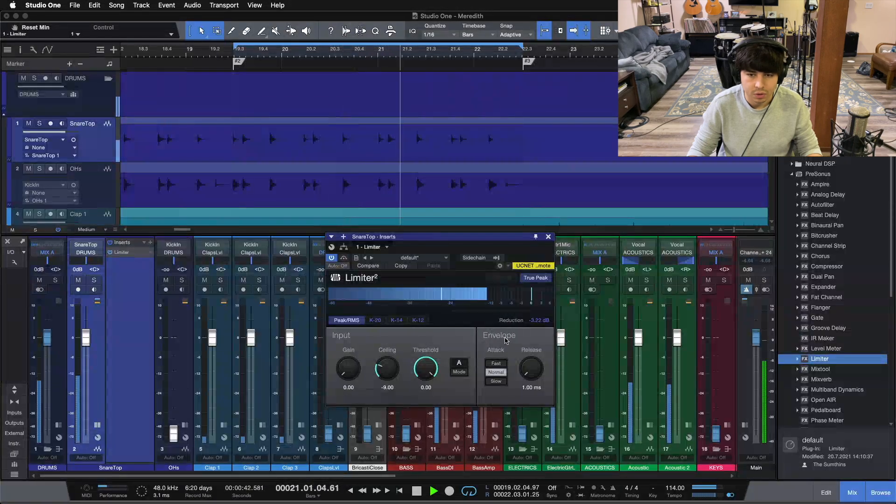
Try a Limiter ceiling of -8.88 dB during playback, restore it to -9 dB, and close the plug-in
{"action": "left_click_drag", "start_coordinate": [388, 374], "coordinate": [388, 372]}
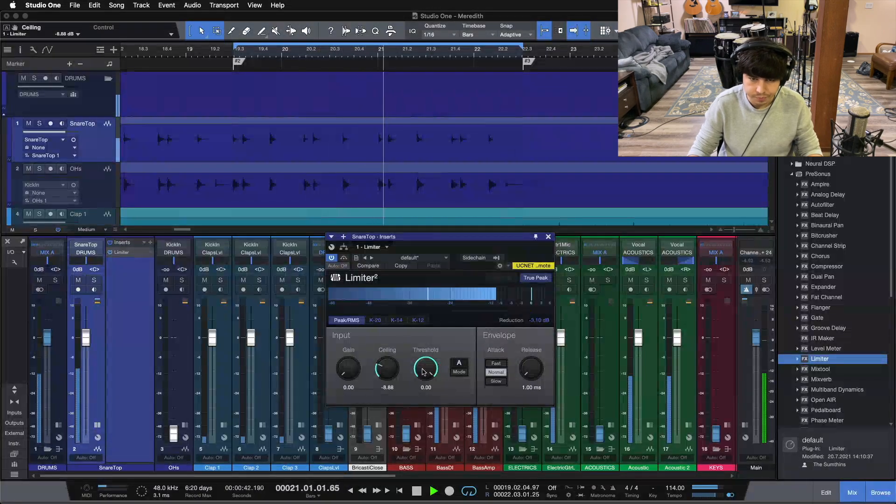
{"action": "left_click", "coordinate": [387, 388]}
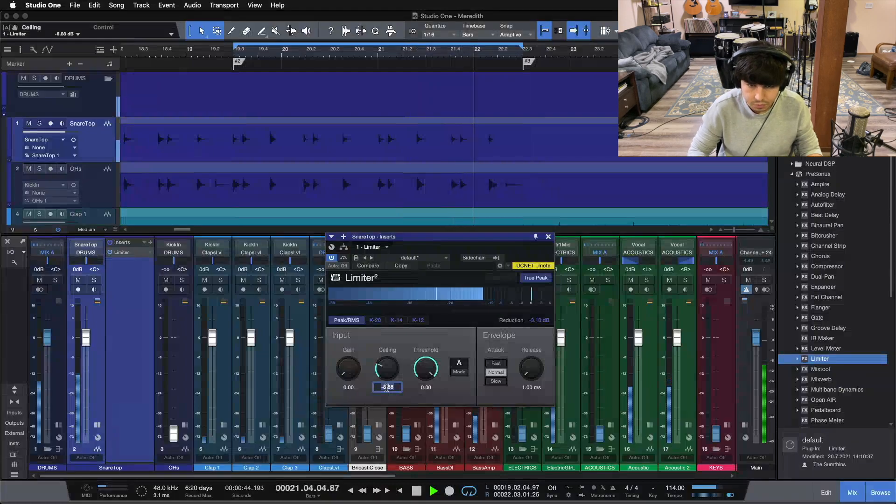
{"action": "left_click", "coordinate": [396, 397]}
{"action": "left_click", "coordinate": [387, 387]}
{"action": "type", "text": "-9"}
{"action": "key", "text": "Return"}
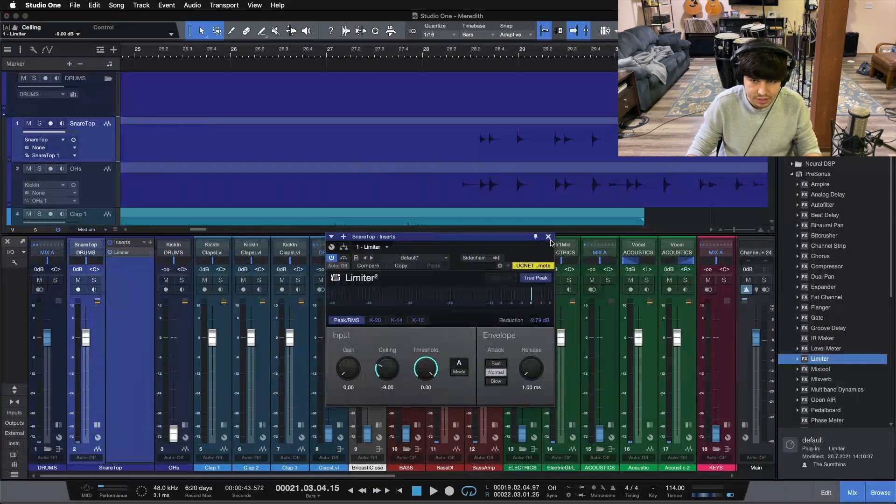
{"action": "key", "text": "space"}
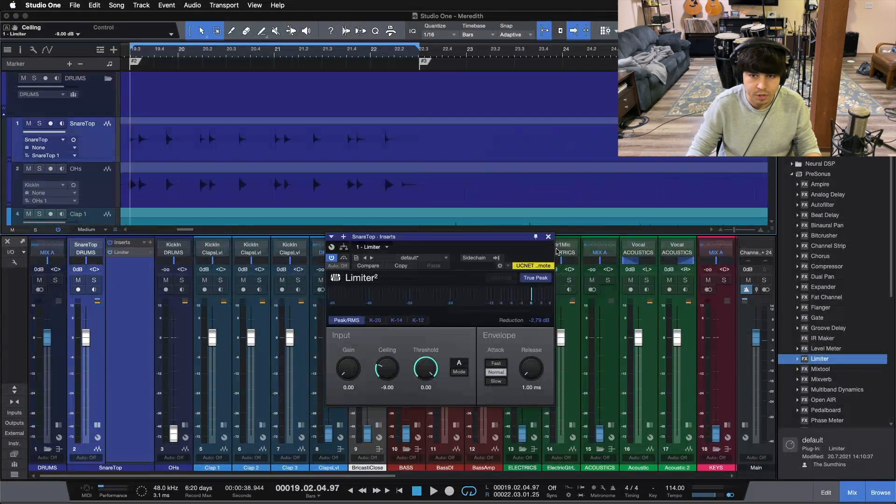
{"action": "left_click", "coordinate": [548, 237]}
Play the drum ending from about bar 76 with the SnareTop Limiter open and examine its gain reduction, closing the plug-in when done
{"action": "left_click_drag", "start_coordinate": [290, 54], "coordinate": [457, 2]}
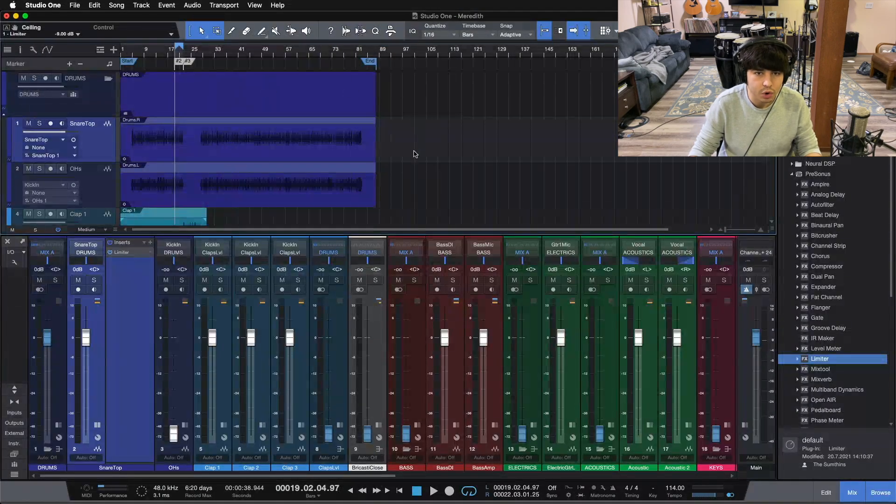
{"action": "left_click_drag", "start_coordinate": [350, 50], "coordinate": [286, 87]}
{"action": "left_click", "coordinate": [228, 50]}
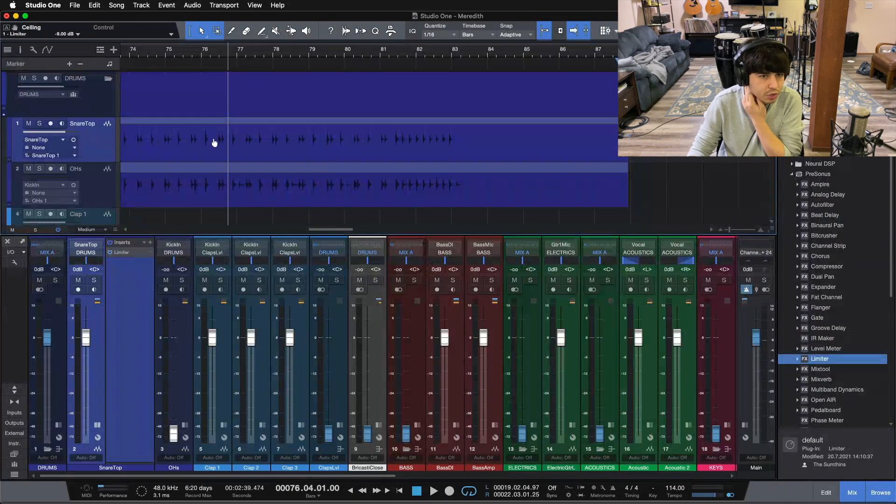
{"action": "left_click", "coordinate": [122, 252]}
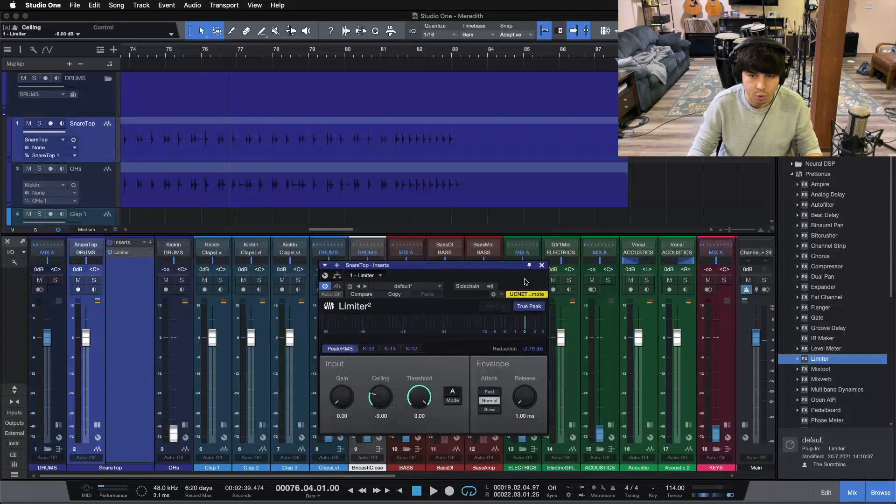
{"action": "key", "text": "space"}
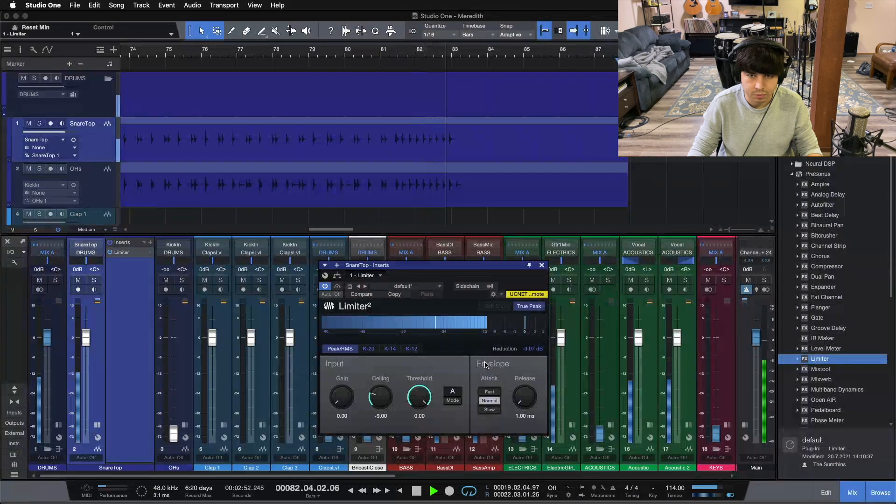
{"action": "key", "text": "space"}
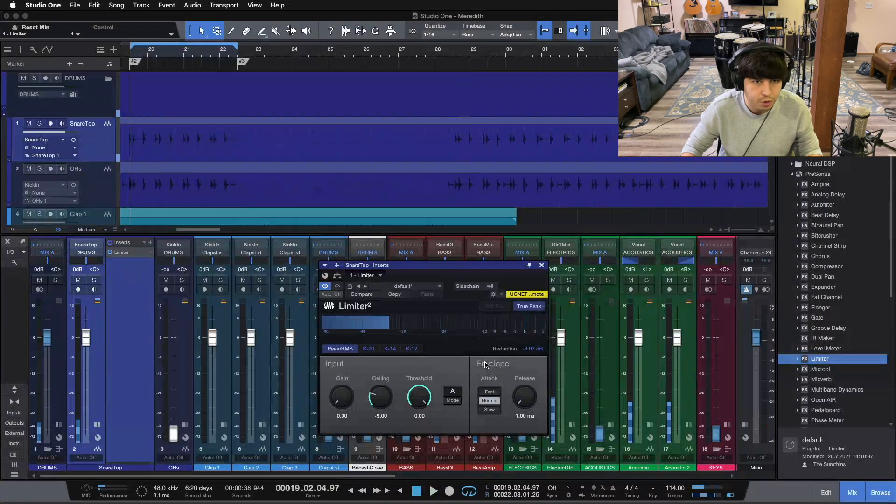
{"action": "left_click_drag", "start_coordinate": [168, 54], "coordinate": [349, 71]}
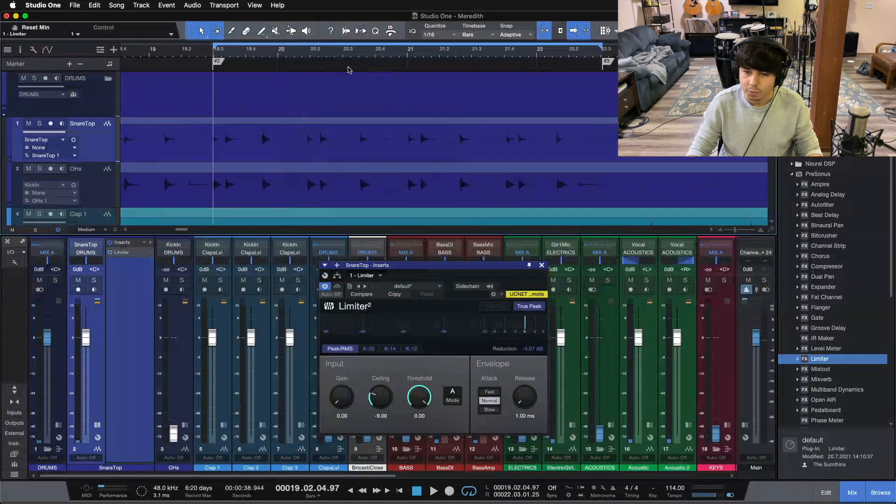
{"action": "left_click", "coordinate": [541, 265]}
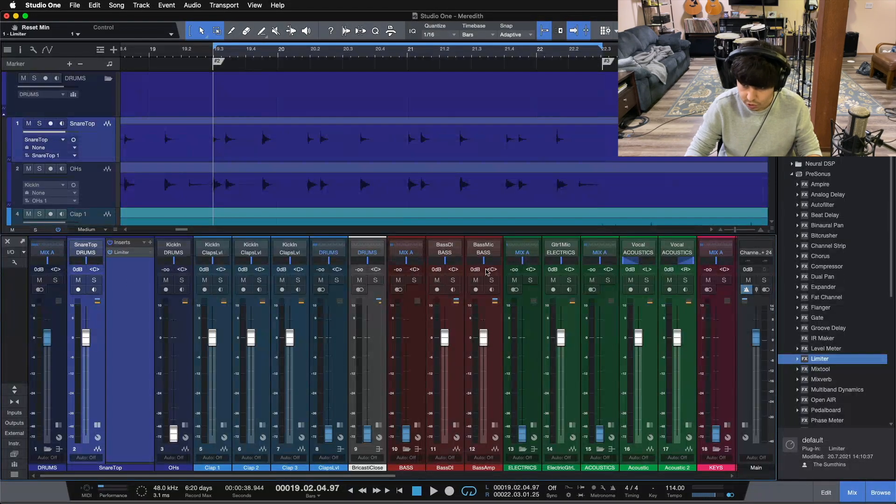
Insert a Pro EQ after the Limiter on the SnareTop channel
{"action": "scroll", "coordinate": [847, 387], "scroll_direction": "down", "scroll_amount": 3}
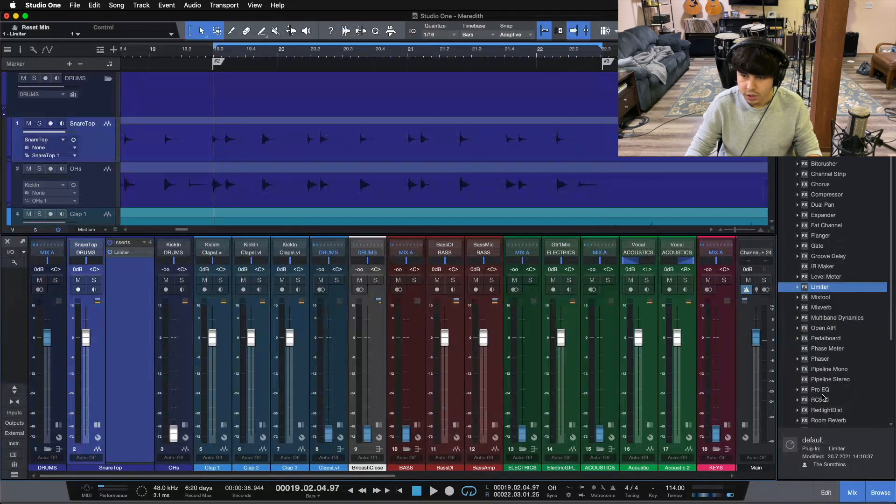
{"action": "left_click_drag", "start_coordinate": [820, 389], "coordinate": [681, 404]}
{"action": "left_click_drag", "start_coordinate": [155, 283], "coordinate": [124, 283]}
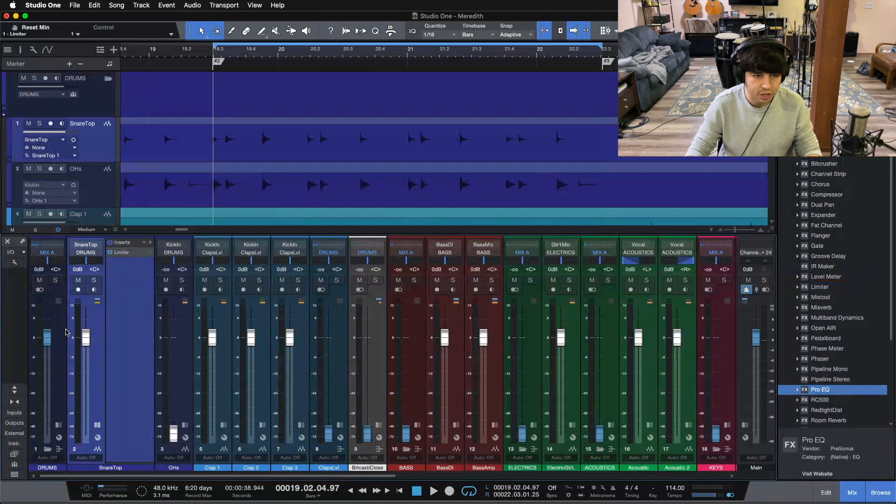
During playback, lower the SnareTop fader to -0.4 dB and set the Pro EQ's low cut to 88.8 Hz
{"action": "left_click", "coordinate": [198, 57]}
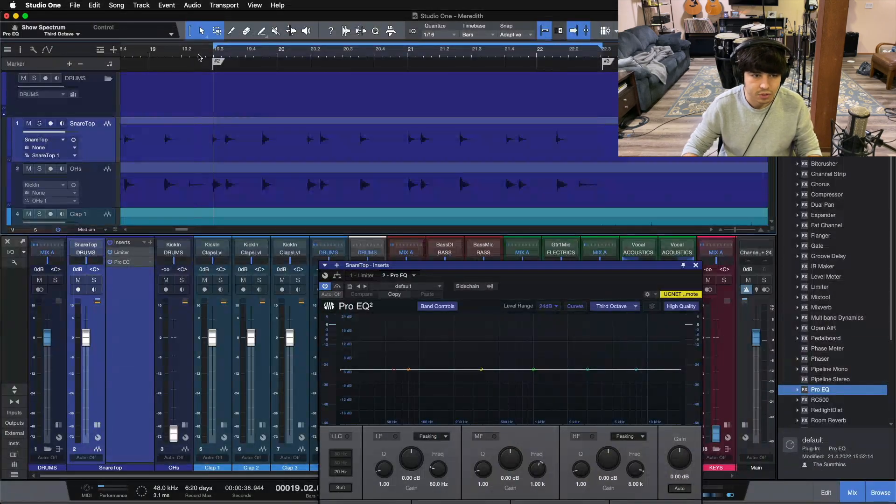
{"action": "key", "text": "space"}
{"action": "left_click_drag", "start_coordinate": [86, 346], "coordinate": [86, 348]}
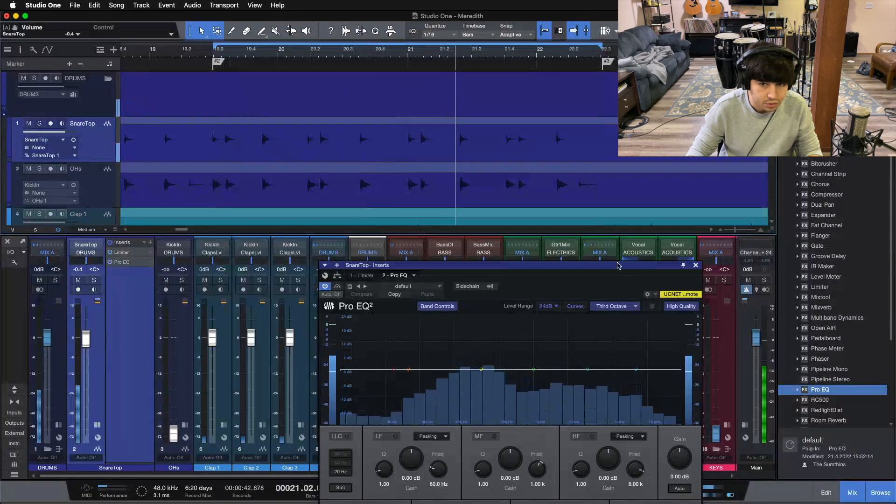
{"action": "left_click_drag", "start_coordinate": [618, 265], "coordinate": [457, 179]}
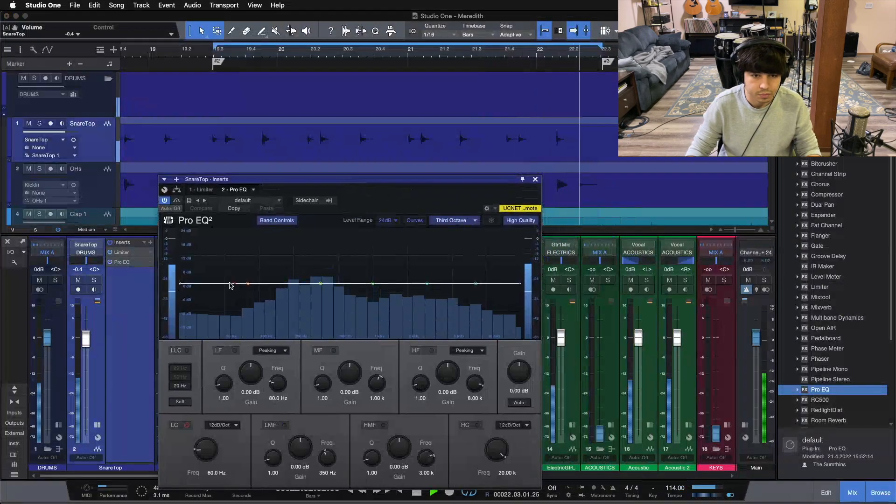
{"action": "left_click_drag", "start_coordinate": [229, 286], "coordinate": [253, 319]}
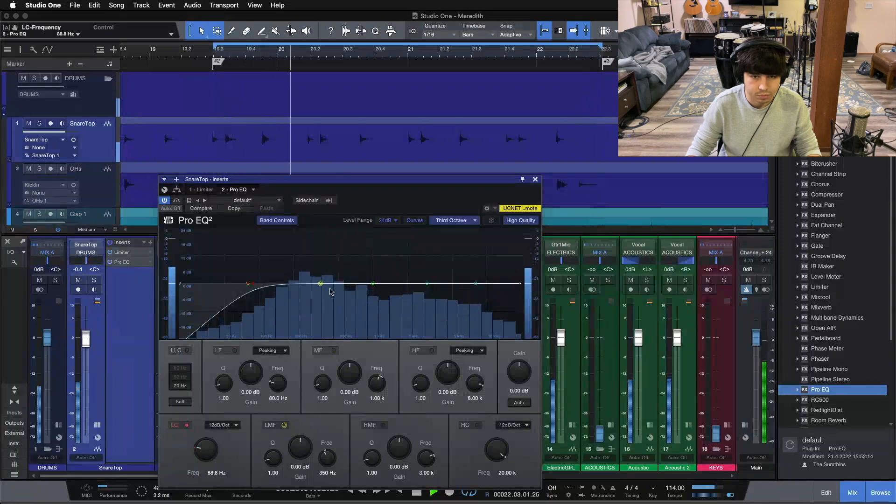
Show the spectrum as FFT Curve and sweep a 24 dB LMF boost with Q 24 through the low mids, stopping at 380 Hz
{"action": "left_click_drag", "start_coordinate": [321, 283], "coordinate": [327, 239]}
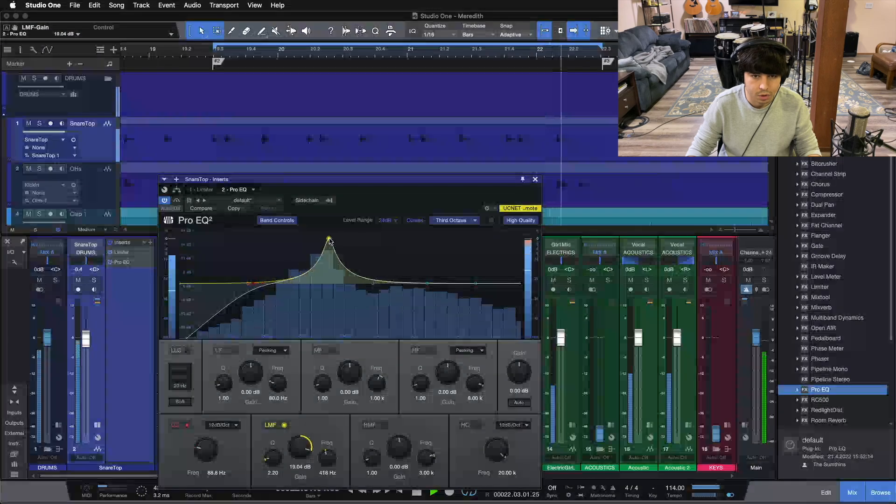
{"action": "left_click", "coordinate": [451, 220]}
{"action": "left_click", "coordinate": [455, 260]}
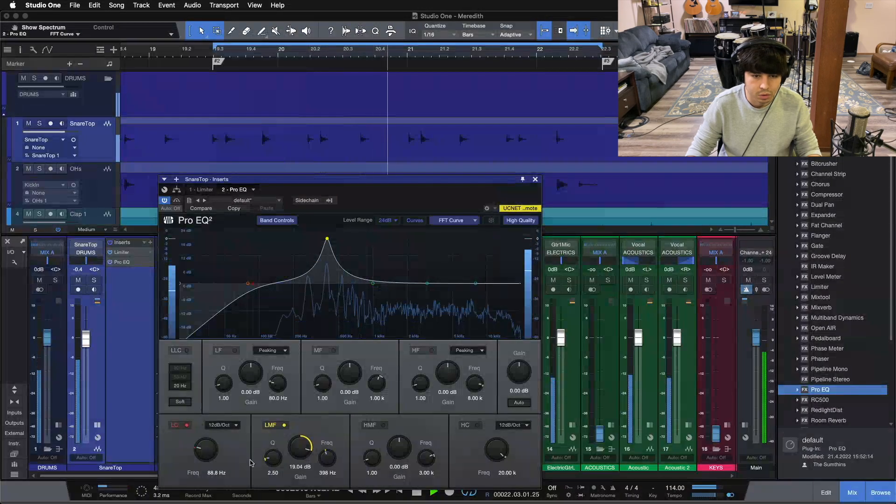
{"action": "left_click_drag", "start_coordinate": [272, 458], "coordinate": [294, 306]}
{"action": "left_click_drag", "start_coordinate": [329, 234], "coordinate": [326, 227]}
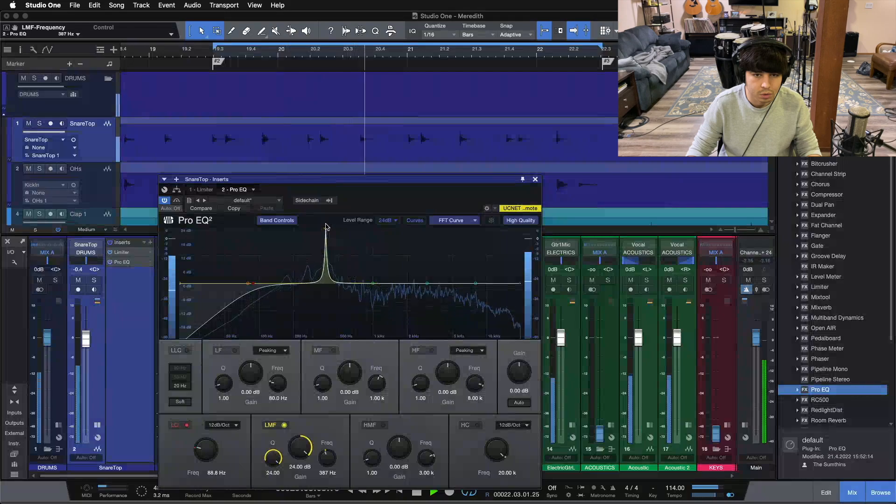
{"action": "left_click_drag", "start_coordinate": [326, 228], "coordinate": [324, 226]}
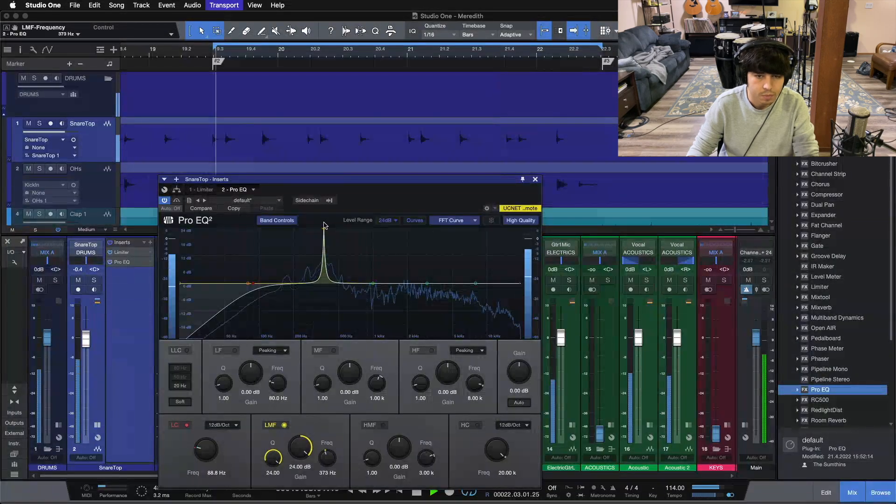
{"action": "left_click_drag", "start_coordinate": [324, 225], "coordinate": [326, 226]}
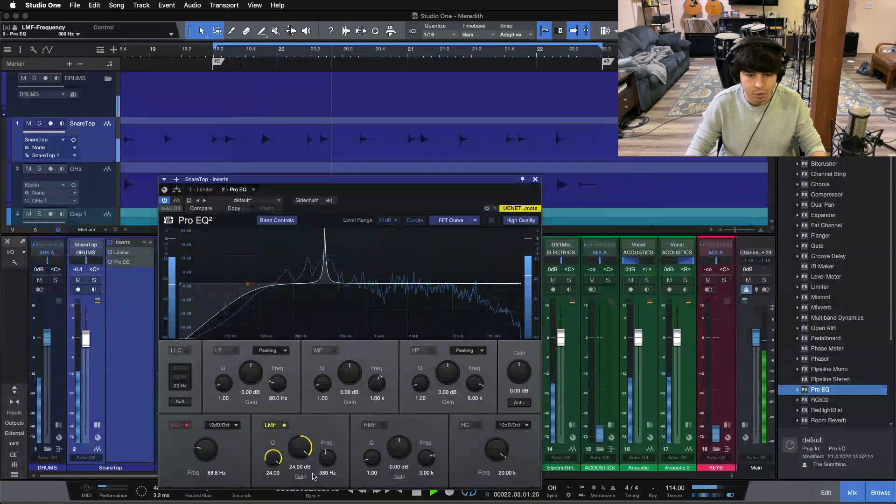
Try an LMF cut of -2.40 dB with Q 1.00 at 380 Hz and return the spectrum display to Third Octave
{"action": "left_click", "coordinate": [303, 451], "text": "super"}
{"action": "left_click", "coordinate": [268, 474]}
{"action": "type", "text": "1"}
{"action": "key", "text": "Return"}
{"action": "left_click_drag", "start_coordinate": [300, 447], "coordinate": [299, 455]}
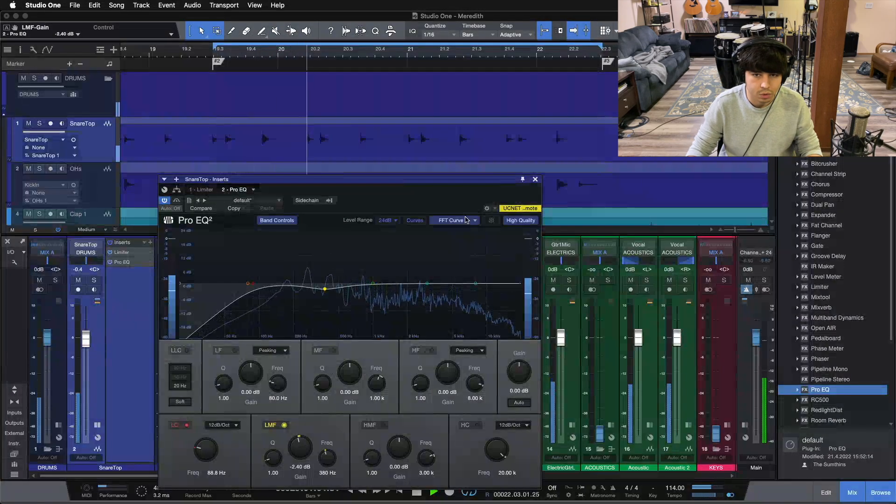
{"action": "left_click", "coordinate": [450, 220]}
{"action": "left_click", "coordinate": [459, 242]}
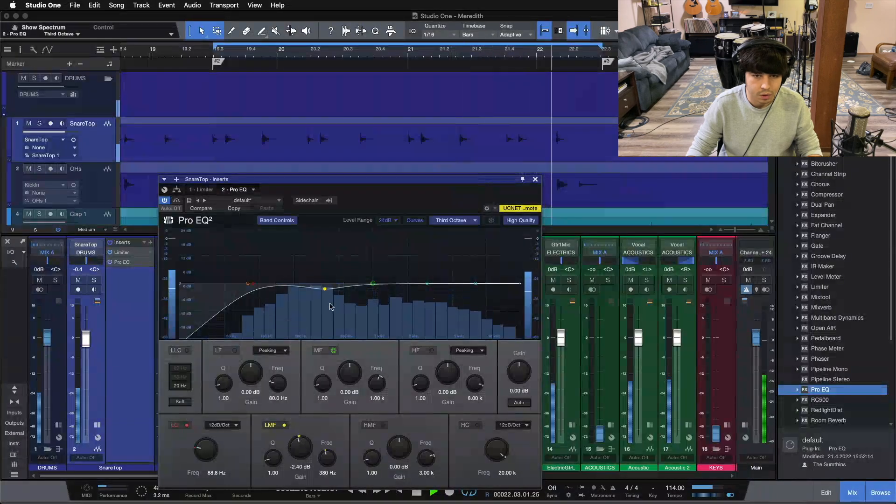
Sweep the boosted LMF band to 387 Hz, try a cut of -4.80 dB with Q 1.90, and compare it with the band bypassed
{"action": "left_click_drag", "start_coordinate": [325, 288], "coordinate": [325, 233]}
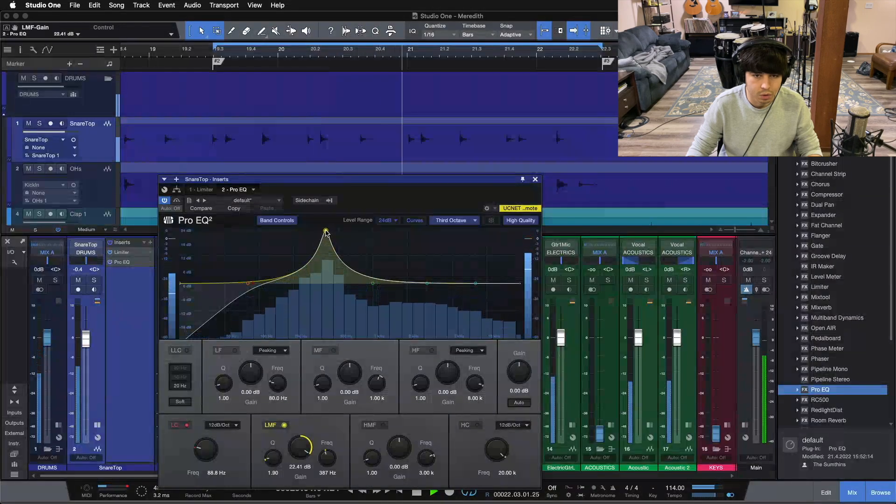
{"action": "left_click_drag", "start_coordinate": [308, 452], "coordinate": [301, 436]}
{"action": "scroll", "coordinate": [301, 439], "scroll_direction": "down", "scroll_amount": 2}
{"action": "scroll", "coordinate": [301, 438], "scroll_direction": "down", "scroll_amount": 1}
{"action": "scroll", "coordinate": [301, 438], "scroll_direction": "up", "scroll_amount": 1}
{"action": "scroll", "coordinate": [301, 438], "scroll_direction": "down", "scroll_amount": 1}
{"action": "left_click", "coordinate": [284, 425]}
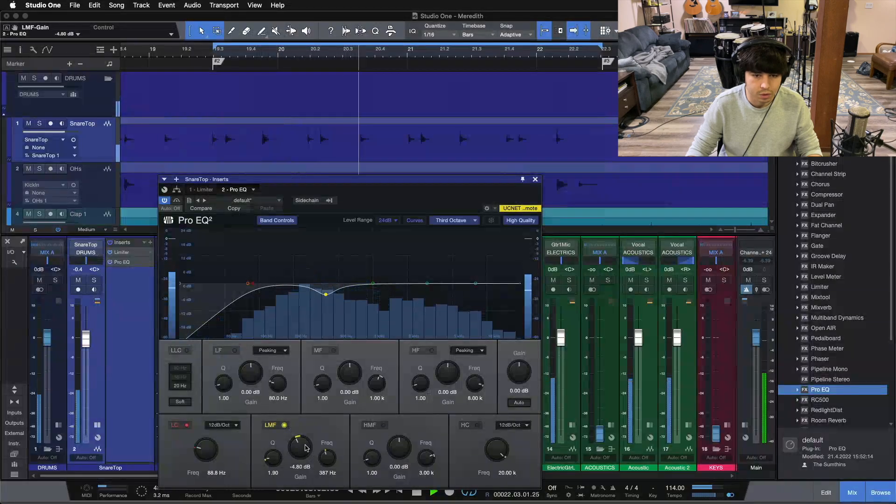
Try an LMF Q of 2.26 and a gain of -5.76 dB during playback, and bypass the band for comparison
{"action": "key", "text": "space"}
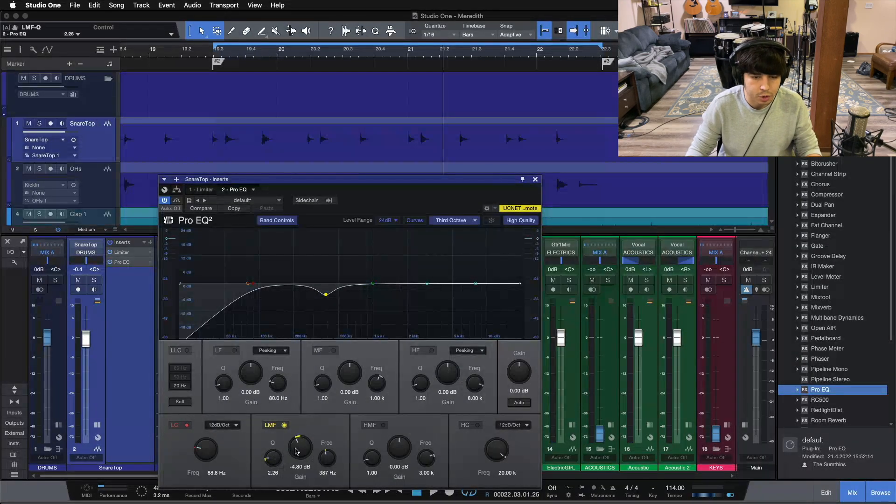
{"action": "key", "text": "space"}
{"action": "scroll", "coordinate": [300, 448], "scroll_direction": "down", "scroll_amount": 1}
{"action": "scroll", "coordinate": [300, 449], "scroll_direction": "down", "scroll_amount": 1}
{"action": "left_click", "coordinate": [284, 425]}
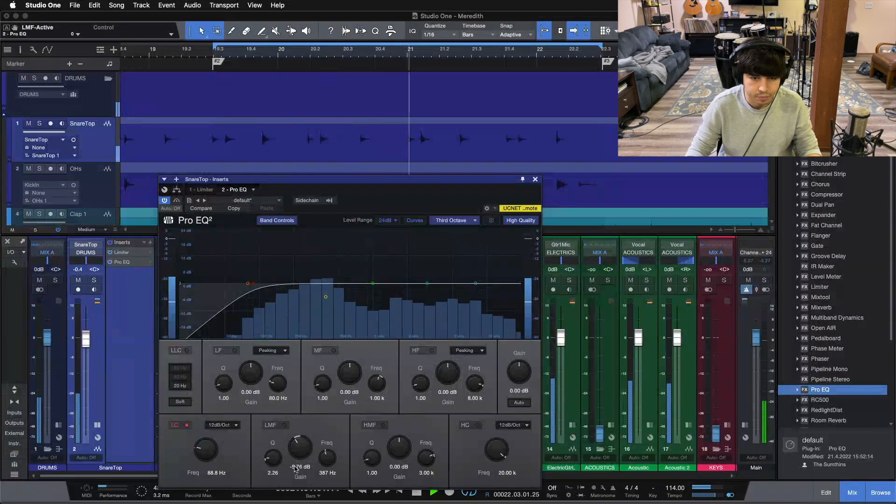
Reactivate the LMF band with Q 24 and sweep it as a 24 dB boost to 398 Hz during playback
{"action": "left_click_drag", "start_coordinate": [274, 461], "coordinate": [274, 423]}
{"action": "left_click", "coordinate": [282, 425]}
{"action": "key", "text": "space"}
{"action": "left_click_drag", "start_coordinate": [326, 298], "coordinate": [327, 222]}
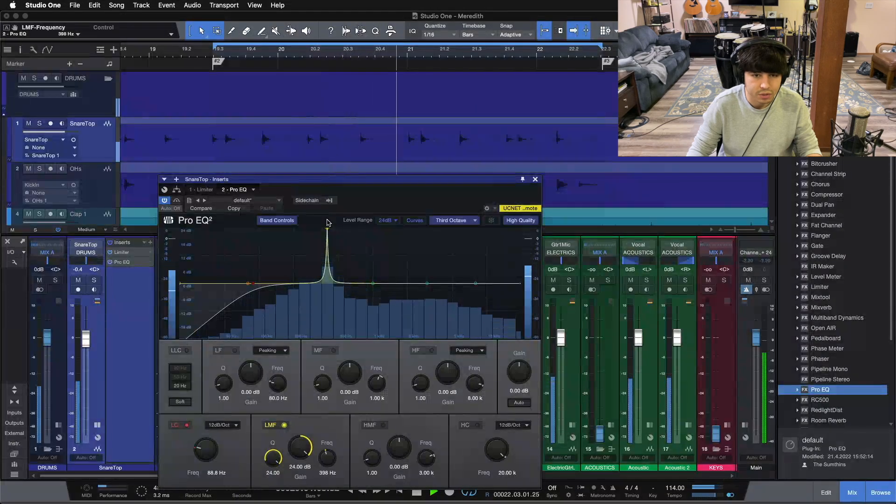
{"action": "left_click_drag", "start_coordinate": [327, 223], "coordinate": [328, 223]}
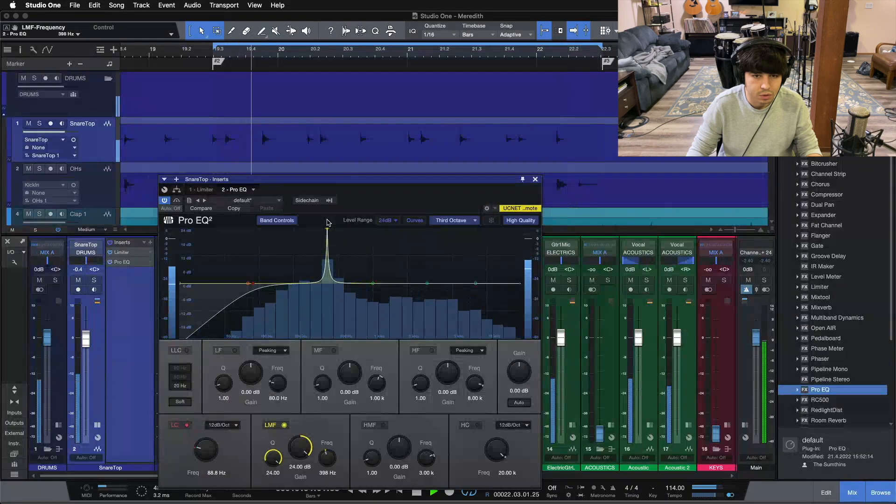
Set the LMF gain to -16.80 dB for a narrow cut, stop playback, and close the Pro EQ
{"action": "double_click", "coordinate": [301, 458]}
{"action": "scroll", "coordinate": [302, 455], "scroll_direction": "down", "scroll_amount": 9}
{"action": "scroll", "coordinate": [302, 450], "scroll_direction": "down", "scroll_amount": 5}
{"action": "scroll", "coordinate": [302, 450], "scroll_direction": "down", "scroll_amount": 1}
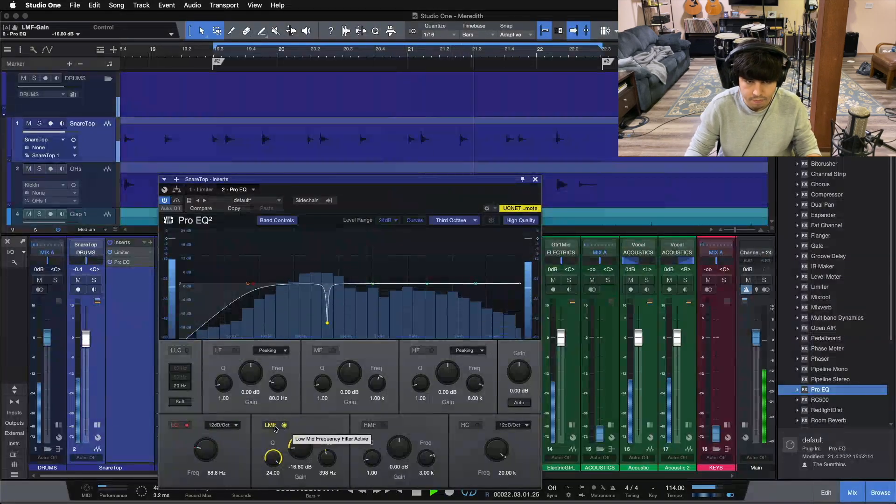
{"action": "key", "text": "space"}
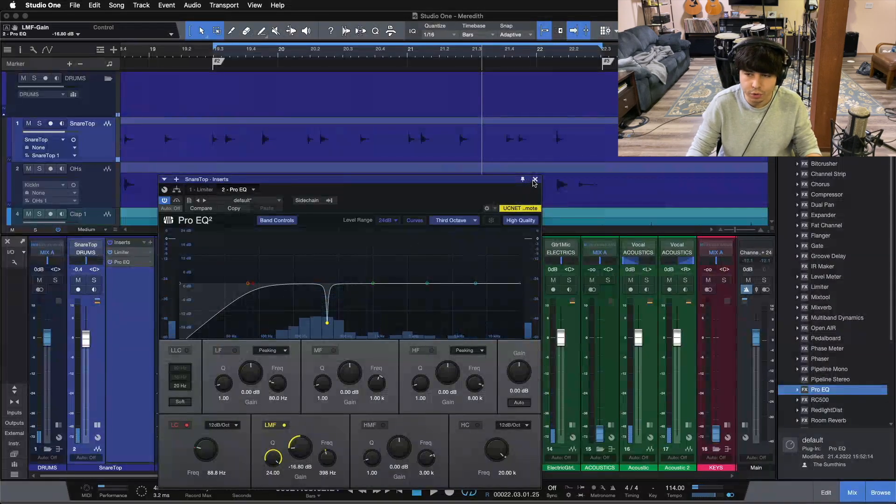
{"action": "left_click", "coordinate": [535, 180]}
Insert a Compressor after the Pro EQ on SnareTop, review the EQ curve, and play from marker #2 with the Compressor shown
{"action": "left_click_drag", "start_coordinate": [827, 194], "coordinate": [133, 293]}
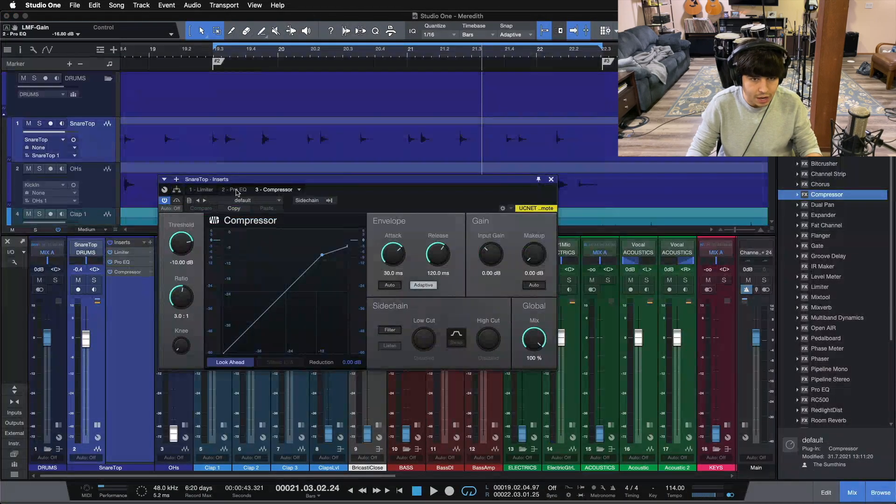
{"action": "left_click", "coordinate": [237, 190]}
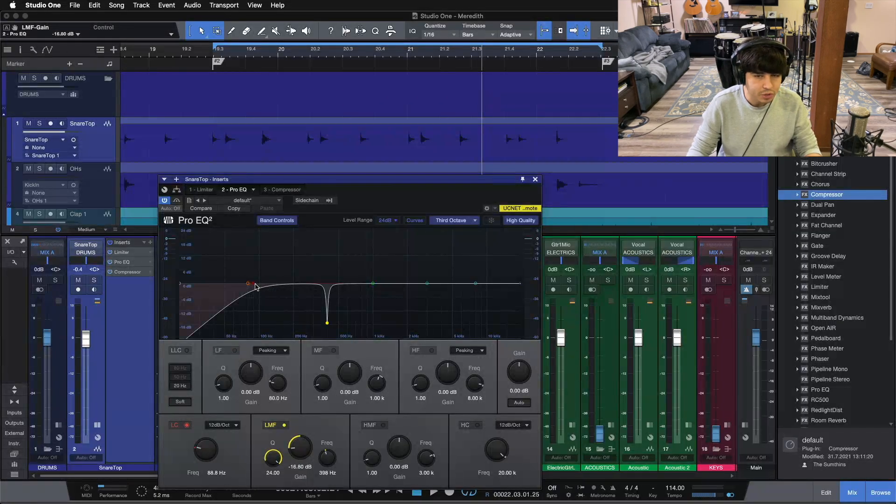
{"action": "key", "text": "KP_1"}
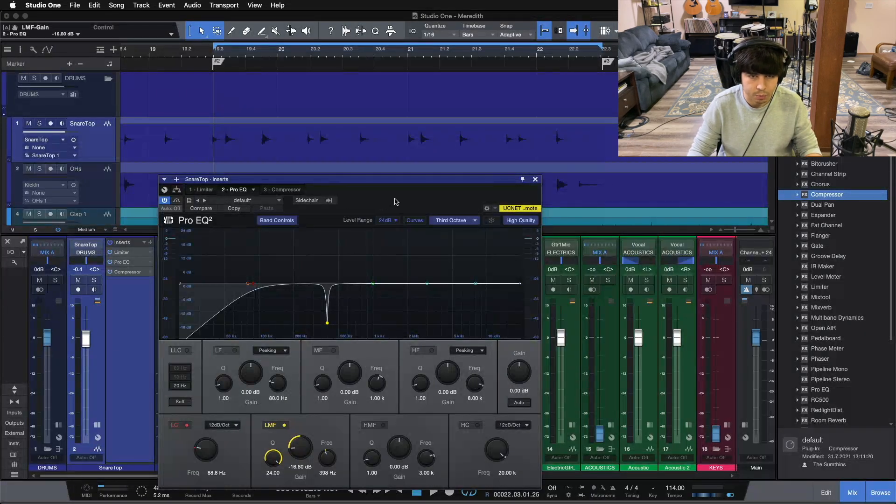
{"action": "key", "text": "space"}
{"action": "left_click", "coordinate": [282, 189]}
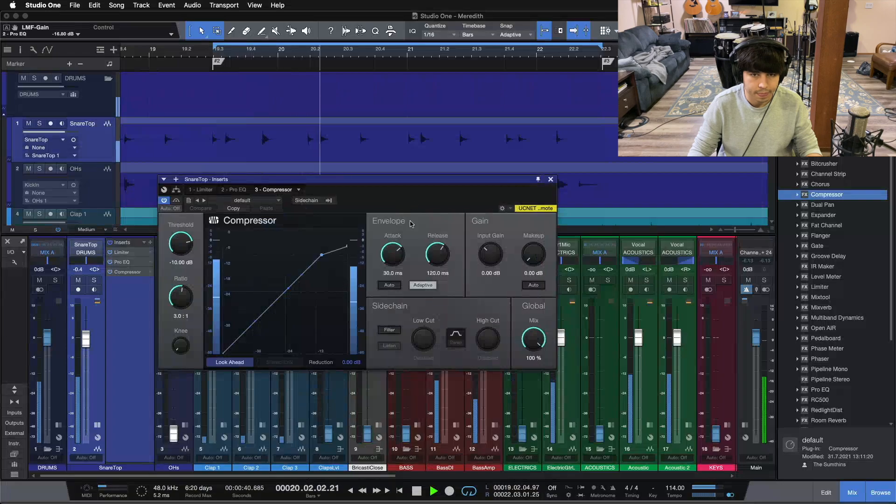
Try a Compressor threshold of -24.48 dB on SnareTop during playback
{"action": "left_click_drag", "start_coordinate": [405, 209], "coordinate": [420, 255]}
{"action": "left_click_drag", "start_coordinate": [187, 285], "coordinate": [186, 295]}
{"action": "scroll", "coordinate": [186, 295], "scroll_direction": "down", "scroll_amount": 5}
{"action": "scroll", "coordinate": [185, 295], "scroll_direction": "down", "scroll_amount": 4}
{"action": "scroll", "coordinate": [186, 295], "scroll_direction": "down", "scroll_amount": 1}
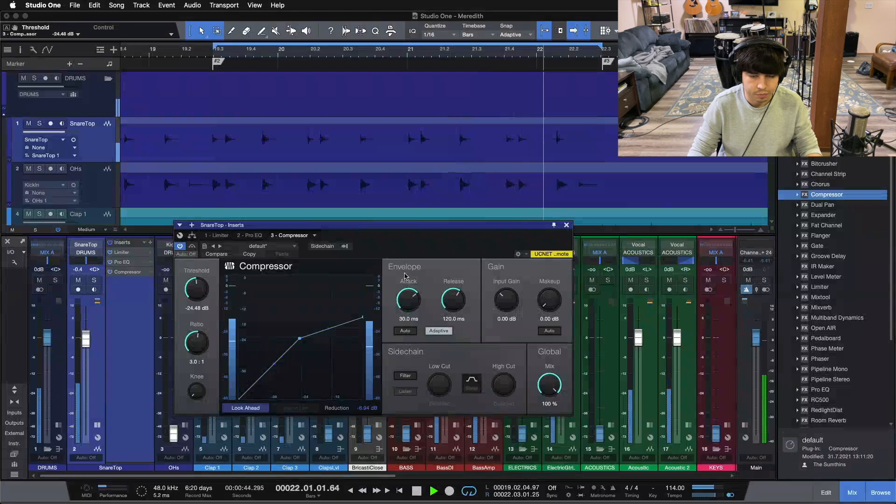
{"action": "key", "text": "space"}
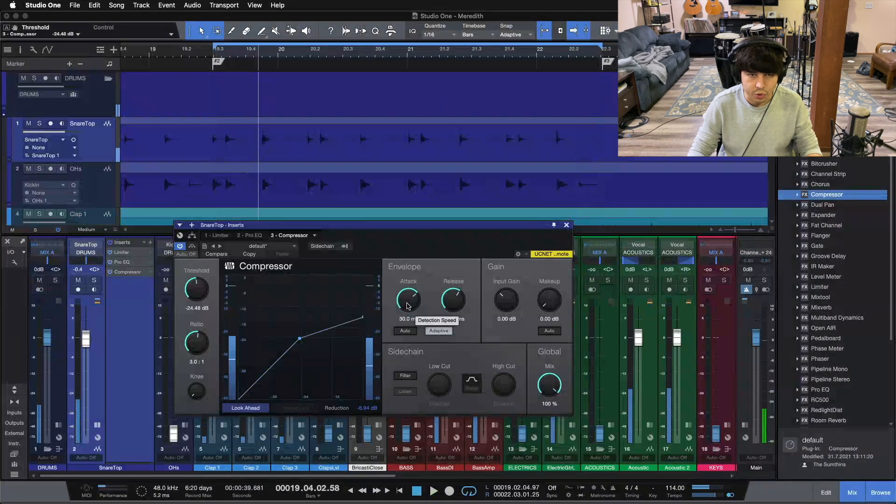
Set the SnareTop Compressor's attack to 21.9 ms and its release to 70.6 ms
{"action": "scroll", "coordinate": [407, 305], "scroll_direction": "down", "scroll_amount": 1}
{"action": "scroll", "coordinate": [407, 305], "scroll_direction": "down", "scroll_amount": 1}
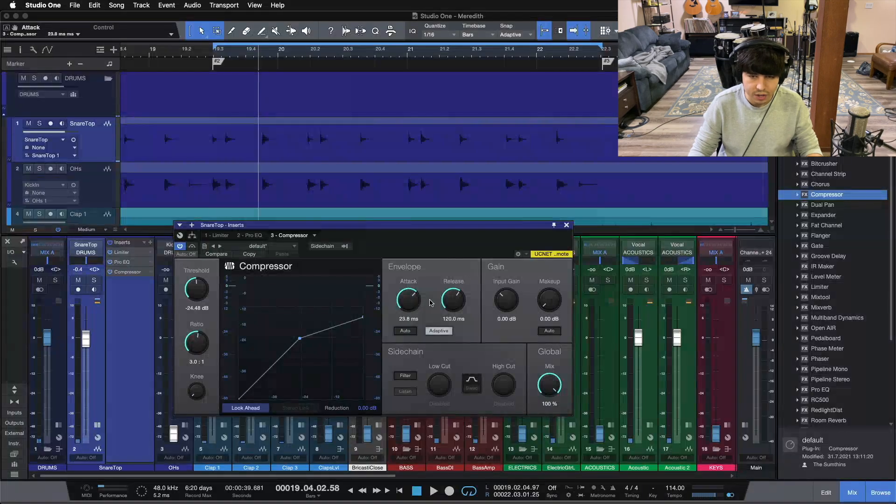
{"action": "scroll", "coordinate": [447, 304], "scroll_direction": "down", "scroll_amount": 1}
{"action": "scroll", "coordinate": [447, 304], "scroll_direction": "up", "scroll_amount": 1}
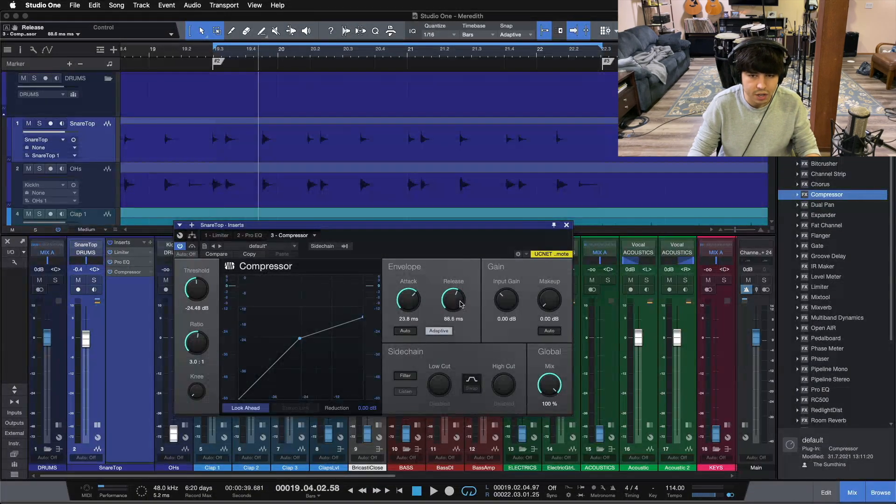
{"action": "key", "text": "space"}
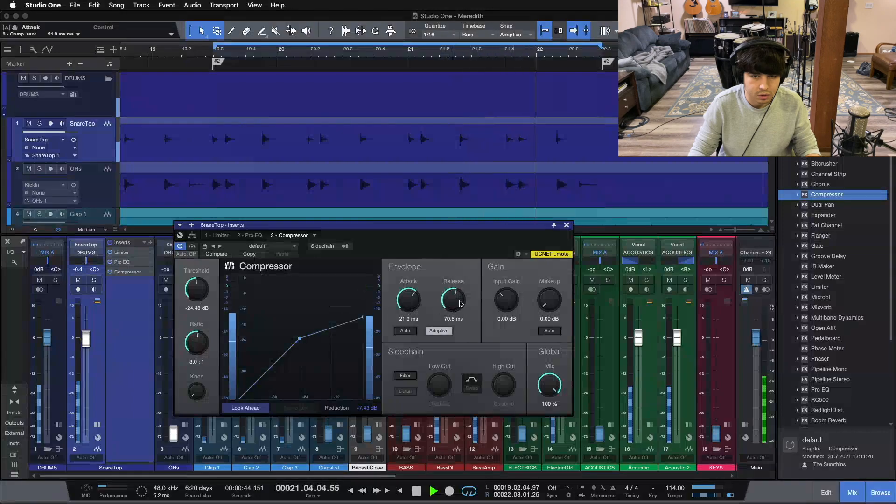
Raise the SnareTop Compressor's threshold to -22.56 dB while checking its gain reduction in playback
{"action": "left_click_drag", "start_coordinate": [202, 292], "coordinate": [203, 291]}
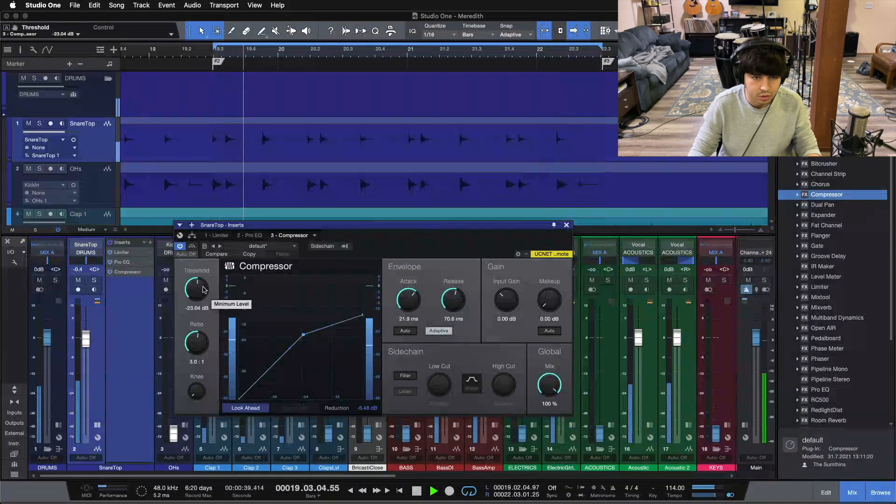
{"action": "scroll", "coordinate": [202, 290], "scroll_direction": "up", "scroll_amount": 1}
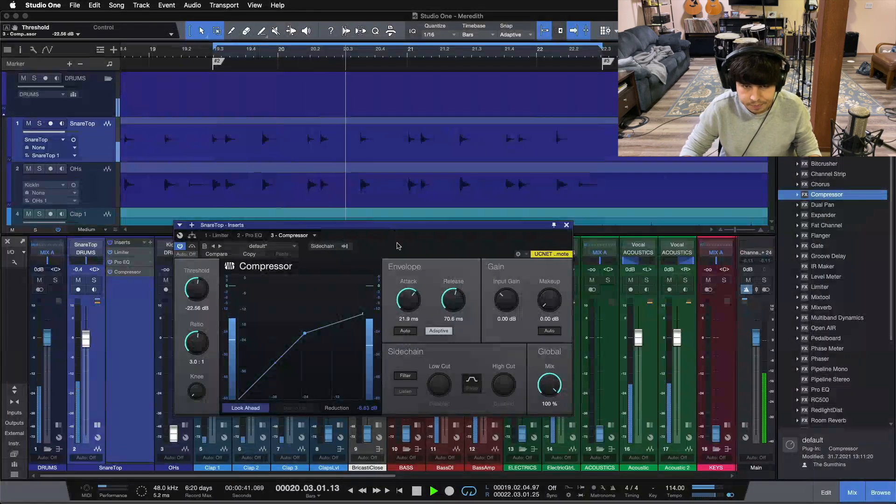
{"action": "key", "text": "space"}
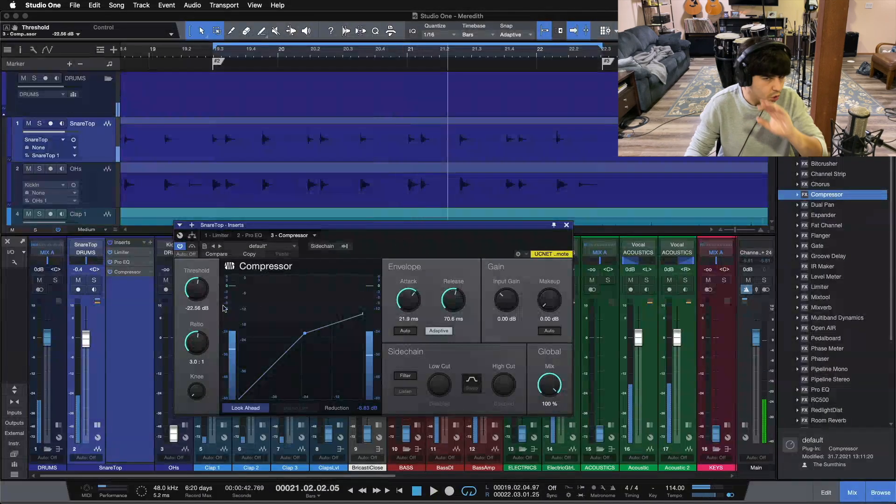
{"action": "left_click_drag", "start_coordinate": [424, 247], "coordinate": [447, 268]}
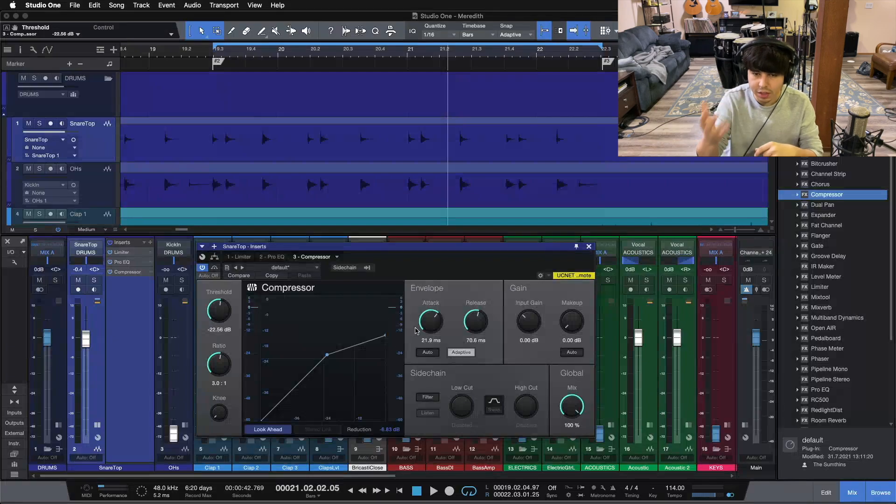
{"action": "key", "text": "space"}
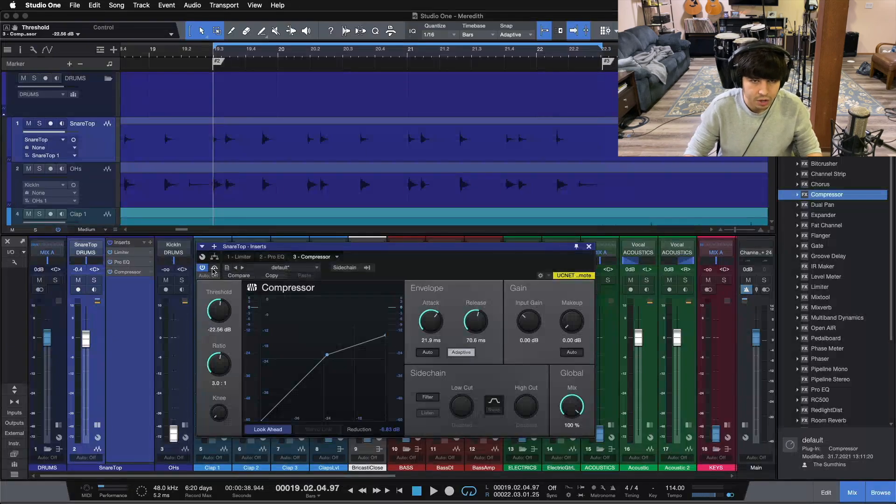
Compare the SnareTop sound with the Compressor bypassed and active during playback
{"action": "key", "text": "space"}
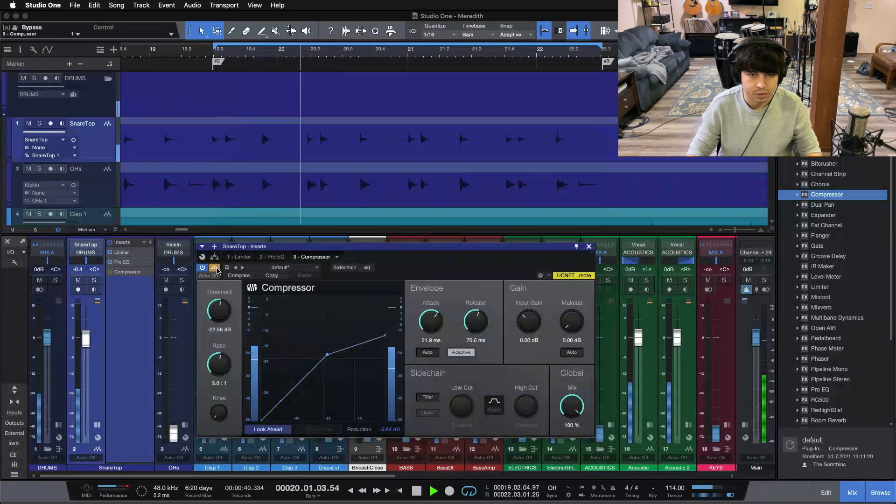
{"action": "left_click", "coordinate": [215, 268]}
{"action": "left_click", "coordinate": [215, 268]}
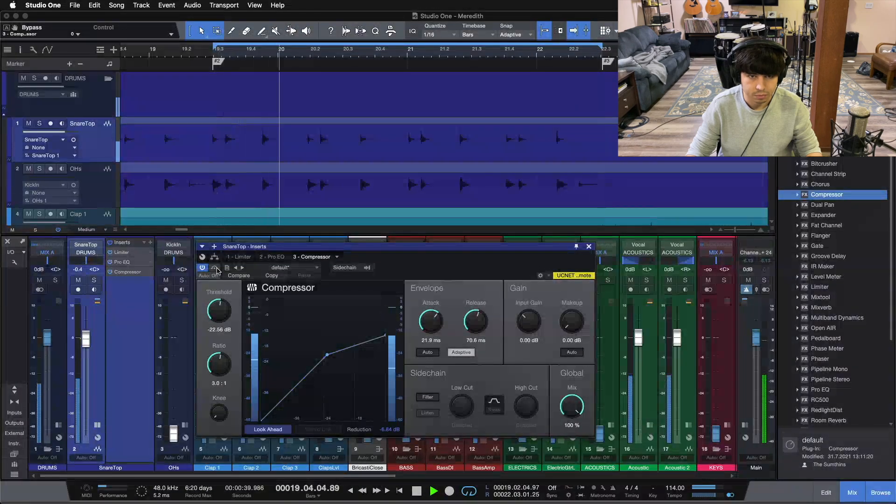
{"action": "left_click", "coordinate": [214, 268]}
{"action": "left_click", "coordinate": [214, 269]}
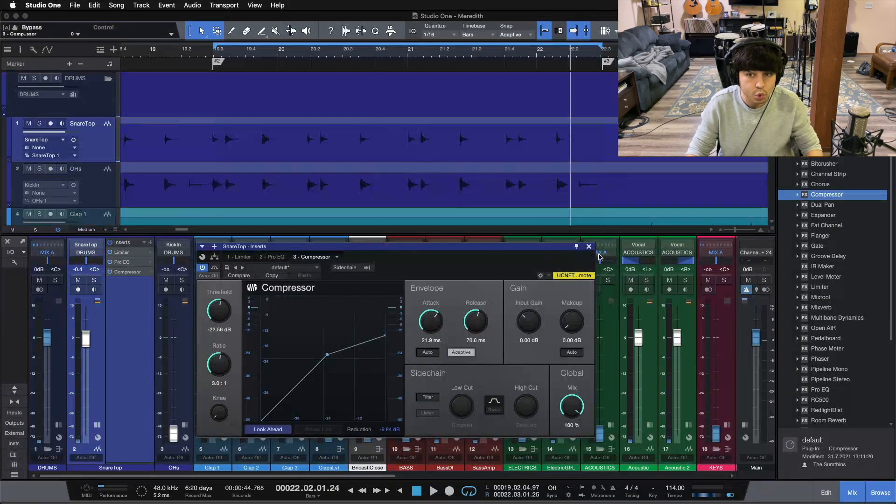
{"action": "left_click", "coordinate": [589, 246]}
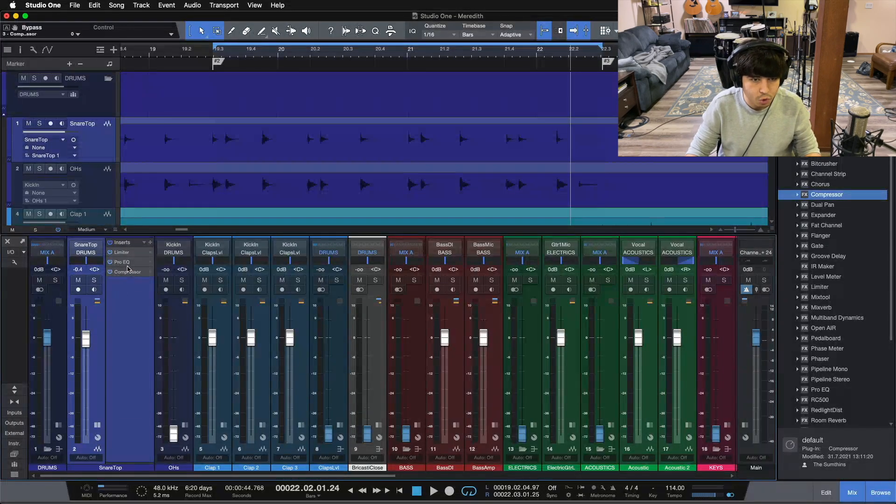
Boost the HF band of the SnareTop Pro EQ by 8.64 dB at 8 kHz while listening in playback
{"action": "double_click", "coordinate": [122, 261]}
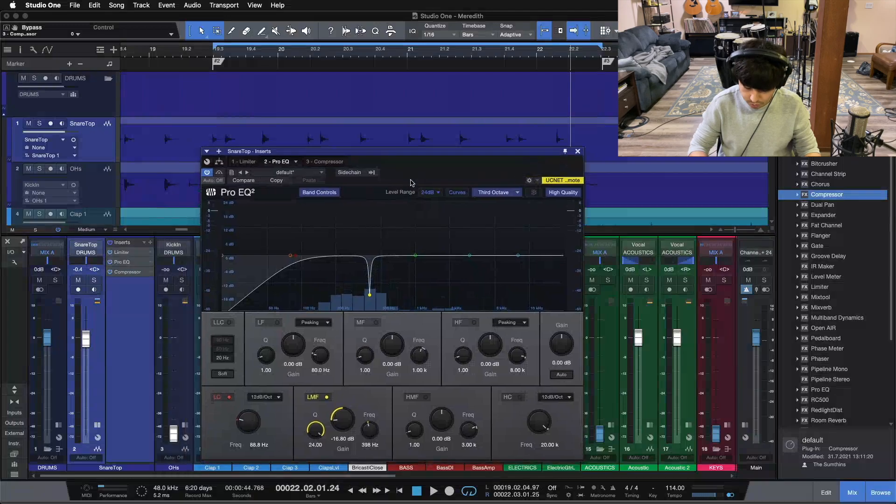
{"action": "key", "text": "space"}
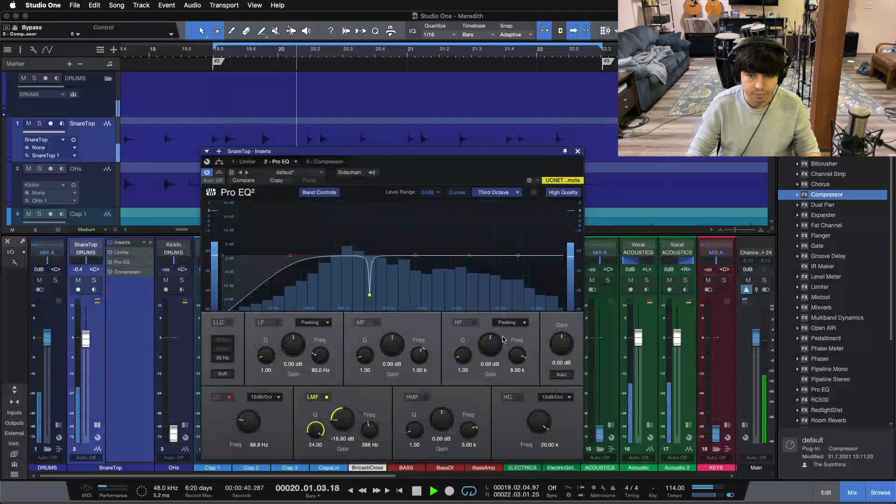
{"action": "left_click_drag", "start_coordinate": [491, 350], "coordinate": [492, 349]}
{"action": "scroll", "coordinate": [492, 349], "scroll_direction": "up", "scroll_amount": 1}
{"action": "scroll", "coordinate": [492, 349], "scroll_direction": "up", "scroll_amount": 1}
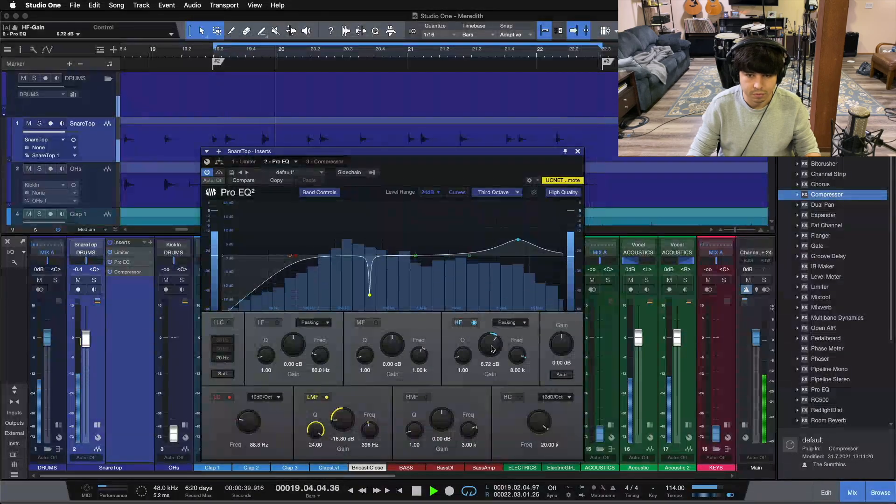
{"action": "scroll", "coordinate": [492, 349], "scroll_direction": "up", "scroll_amount": 1}
{"action": "scroll", "coordinate": [492, 349], "scroll_direction": "up", "scroll_amount": 1}
{"action": "scroll", "coordinate": [492, 349], "scroll_direction": "up", "scroll_amount": 1}
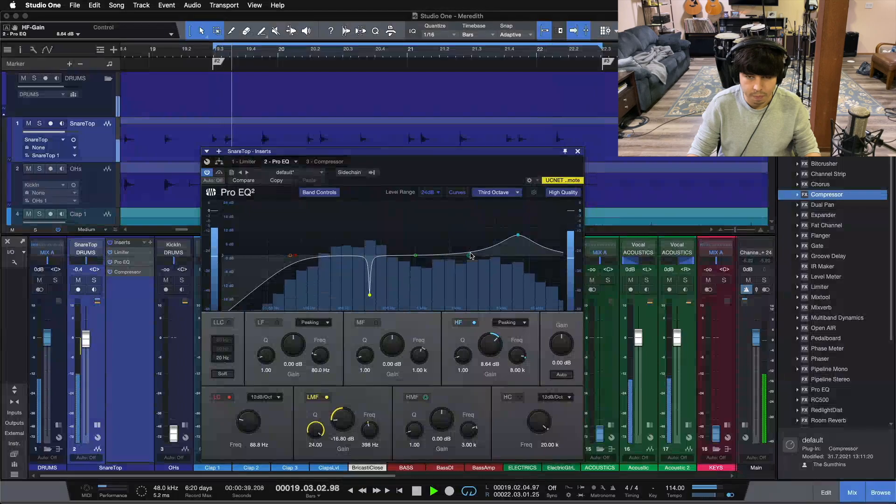
{"action": "key", "text": "space"}
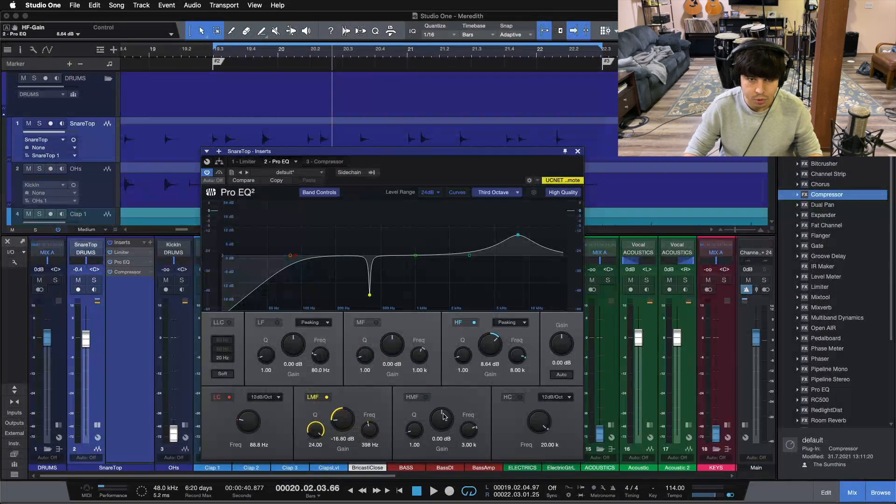
Boost the HMF band of the SnareTop Pro EQ by 2.40 dB at 2.63 kHz during playback
{"action": "key", "text": "space"}
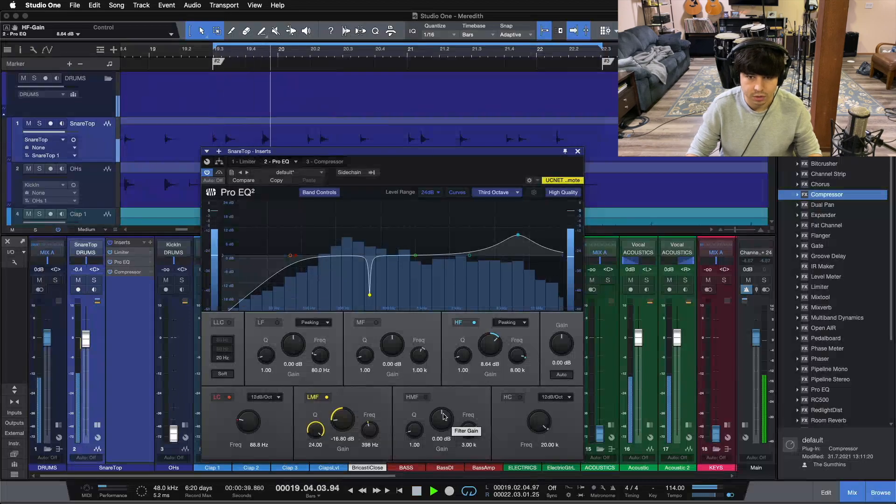
{"action": "mouse_move", "coordinate": [469, 256]}
{"action": "left_mouse_down"}
{"action": "mouse_move", "coordinate": [427, 242]}
{"action": "mouse_move", "coordinate": [463, 246]}
{"action": "left_mouse_up"}
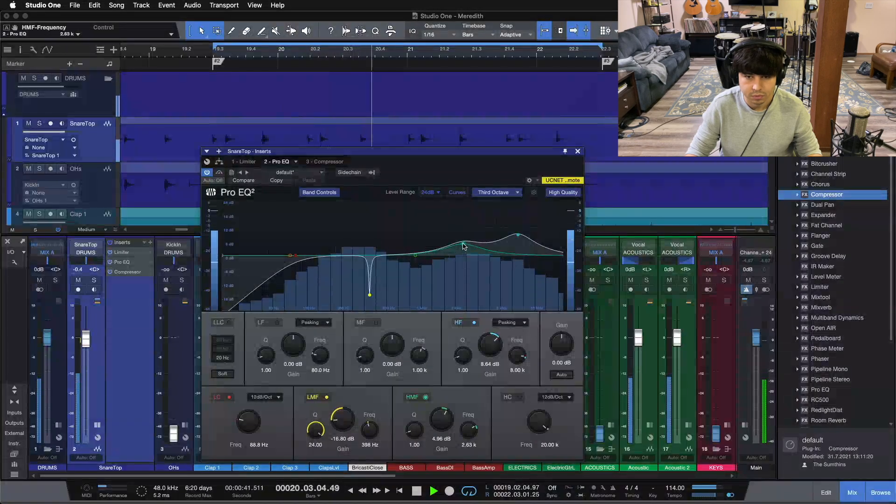
{"action": "left_click_drag", "start_coordinate": [442, 409], "coordinate": [442, 419]}
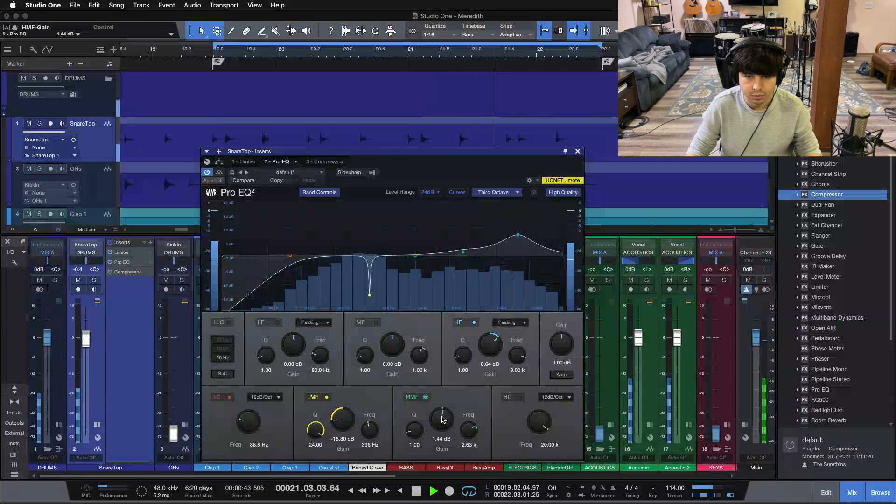
{"action": "scroll", "coordinate": [443, 419], "scroll_direction": "up", "scroll_amount": 2}
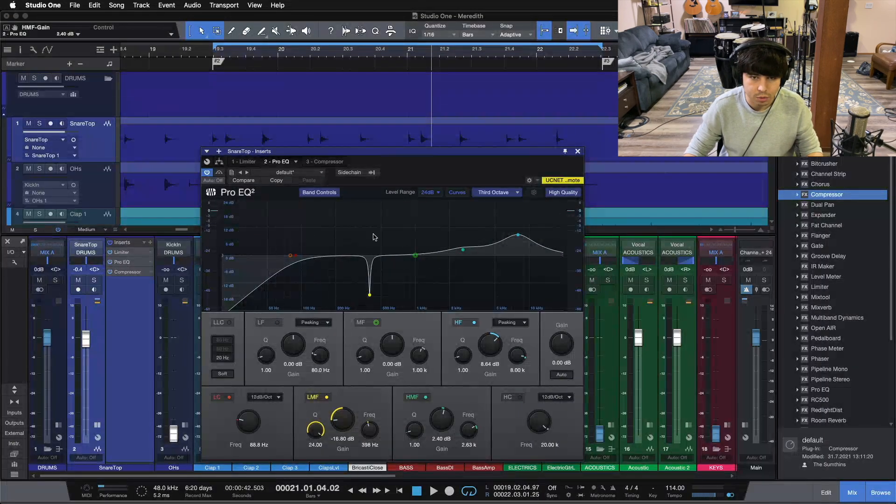
Boost the MF band of the SnareTop Pro EQ by 1.92 dB at 1.18 kHz during playback
{"action": "key", "text": "space"}
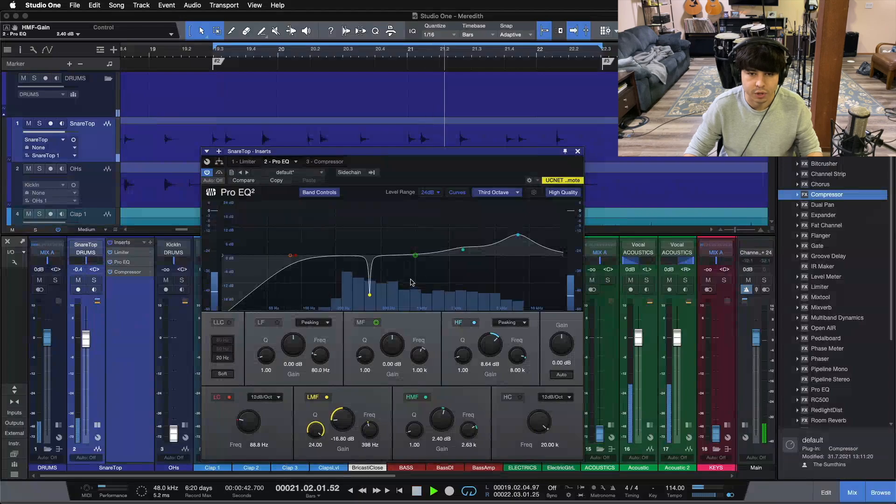
{"action": "left_click_drag", "start_coordinate": [415, 256], "coordinate": [423, 245]}
{"action": "key", "text": "space"}
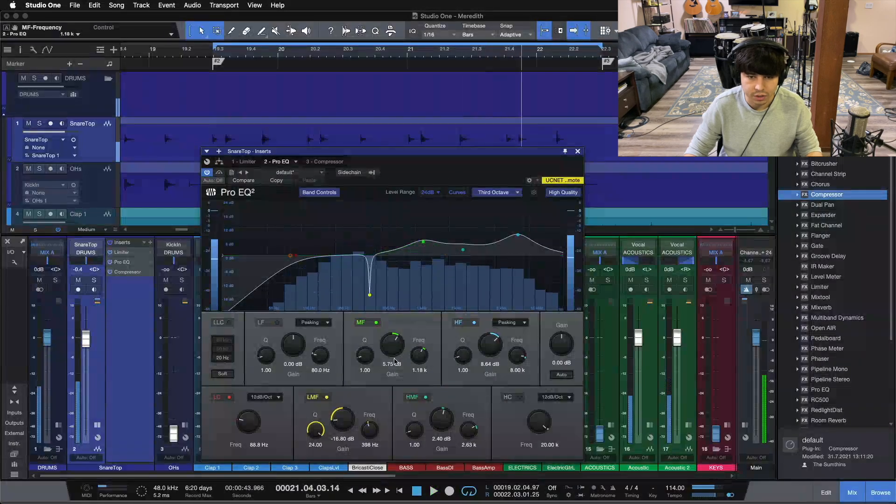
{"action": "left_click", "coordinate": [389, 351], "text": "super"}
{"action": "left_click_drag", "start_coordinate": [390, 351], "coordinate": [382, 351]}
{"action": "key", "text": "KP_1"}
{"action": "key", "text": "space"}
{"action": "scroll", "coordinate": [390, 351], "scroll_direction": "up", "scroll_amount": 1}
{"action": "scroll", "coordinate": [390, 353], "scroll_direction": "up", "scroll_amount": 2}
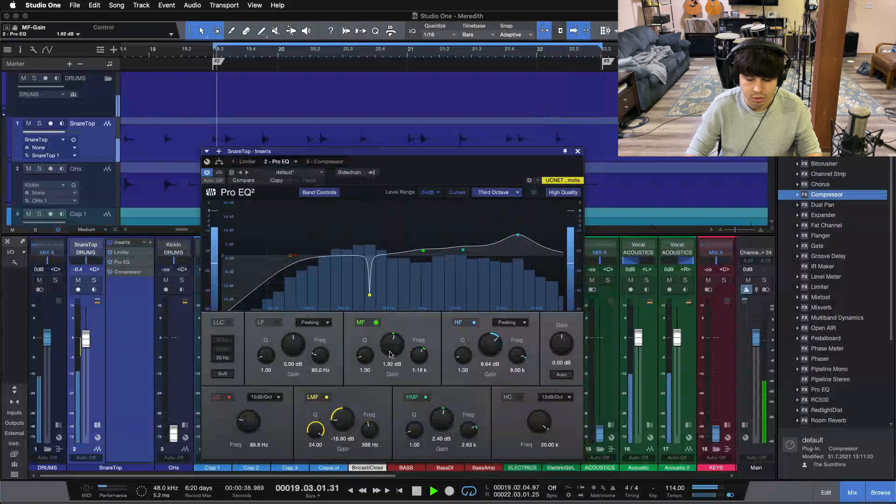
{"action": "key", "text": "space"}
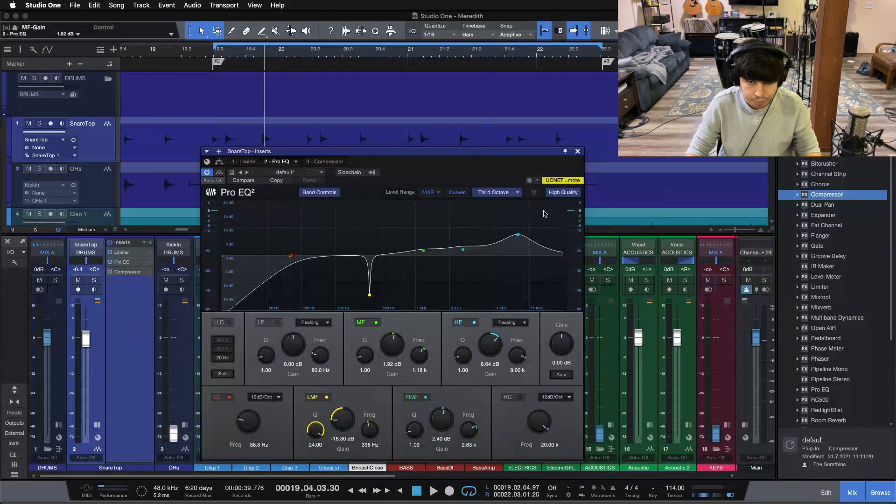
Raise the Pro EQ's MF gain to 2.88 dB on SnareTop and check the Compressor's gain reduction in playback
{"action": "left_click", "coordinate": [329, 161]}
{"action": "left_click", "coordinate": [280, 161]}
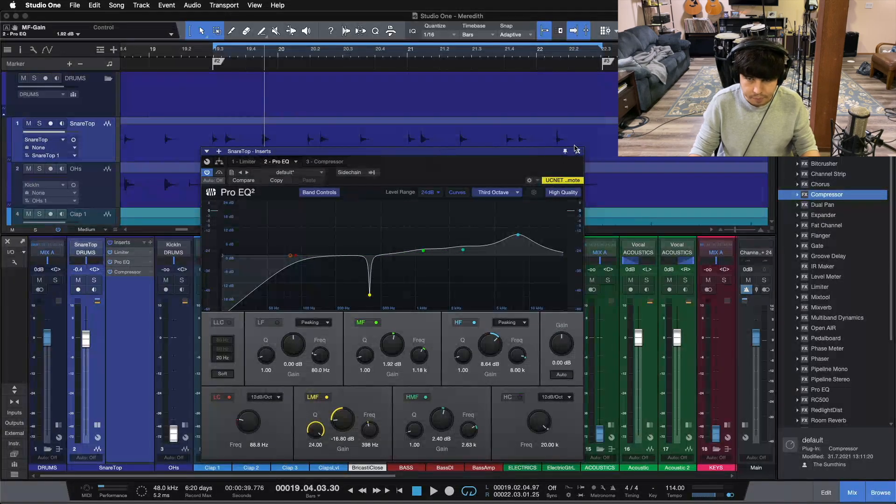
{"action": "key", "text": "space"}
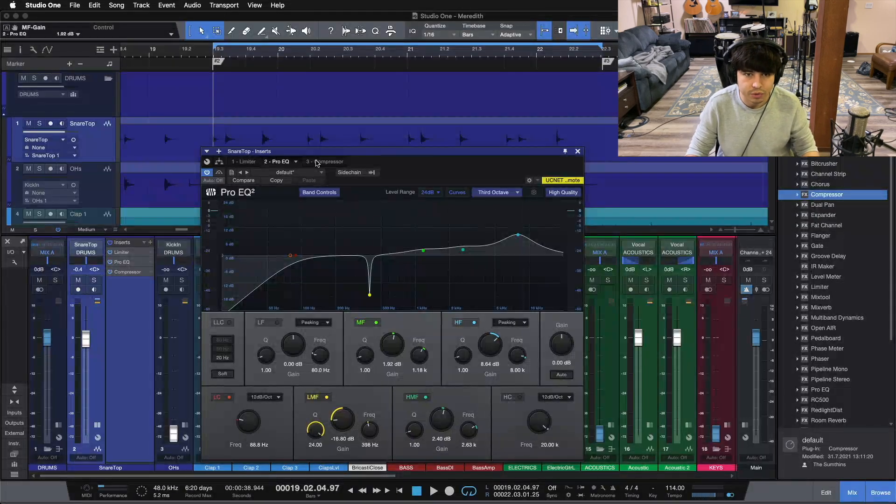
{"action": "key", "text": "space"}
{"action": "left_click", "coordinate": [319, 162]}
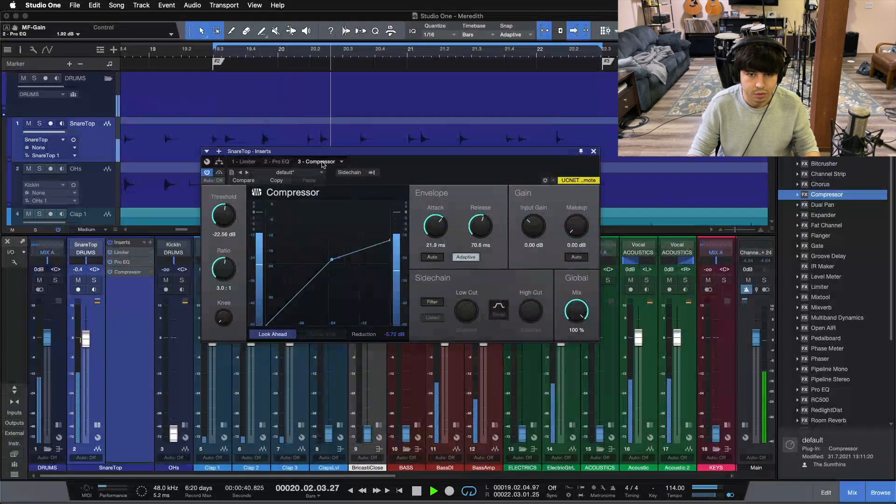
{"action": "left_click", "coordinate": [279, 162]}
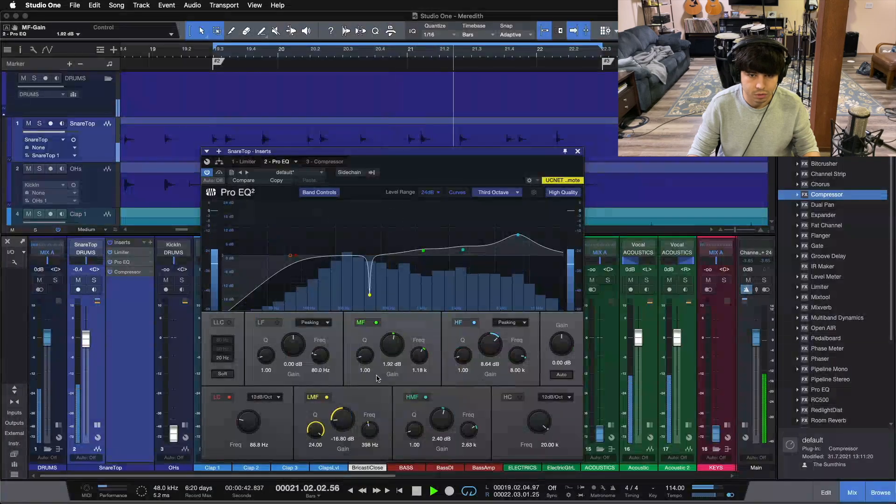
{"action": "scroll", "coordinate": [392, 345], "scroll_direction": "up", "scroll_amount": 2}
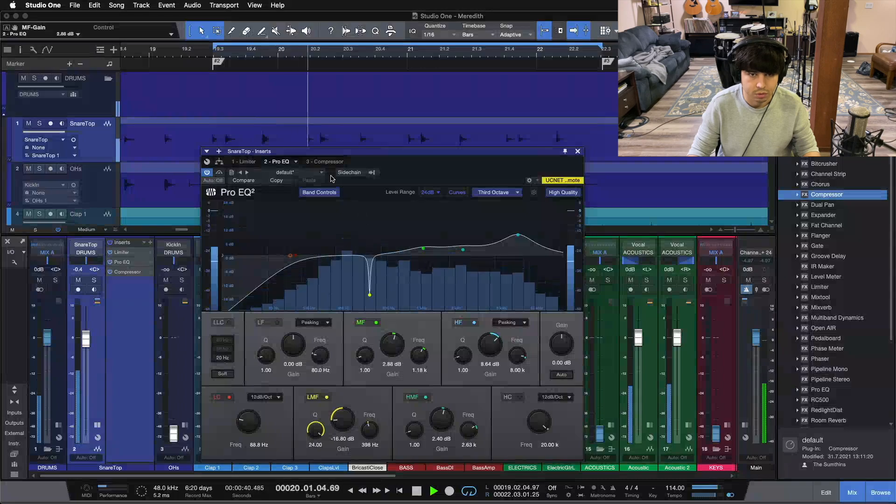
{"action": "left_click", "coordinate": [325, 161]}
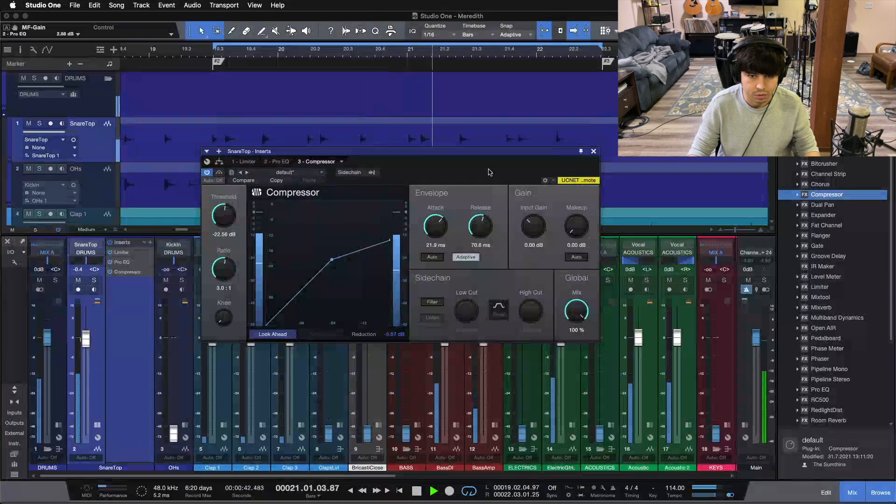
{"action": "left_click", "coordinate": [593, 151]}
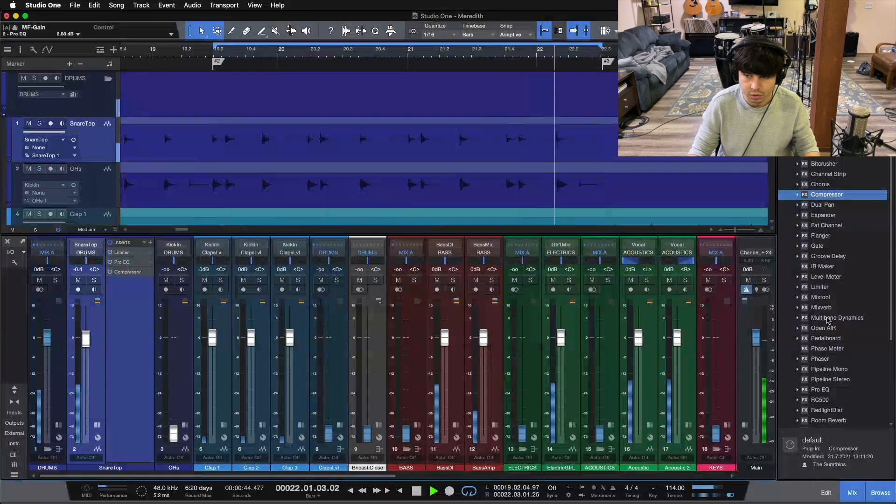
Insert a second Pro EQ after the Compressor on SnareTop and boost its LF band by 5.28 dB at 142 Hz
{"action": "left_click_drag", "start_coordinate": [820, 390], "coordinate": [114, 298]}
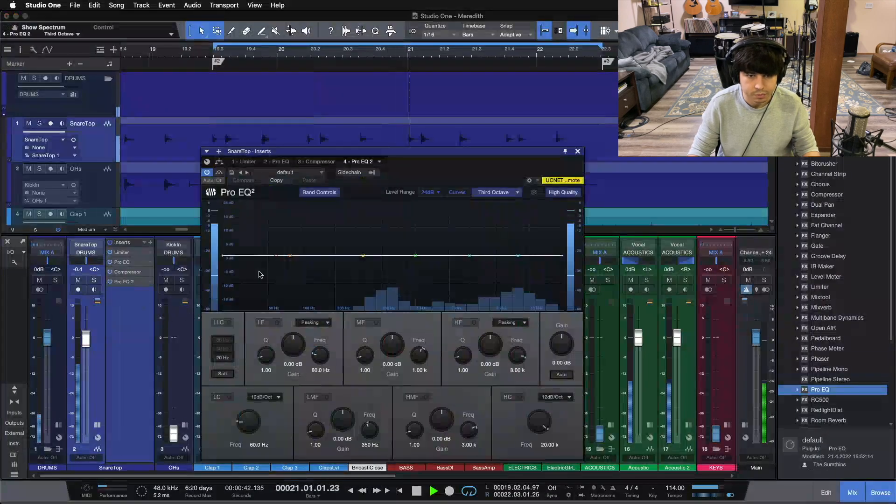
{"action": "left_click_drag", "start_coordinate": [290, 256], "coordinate": [319, 223]}
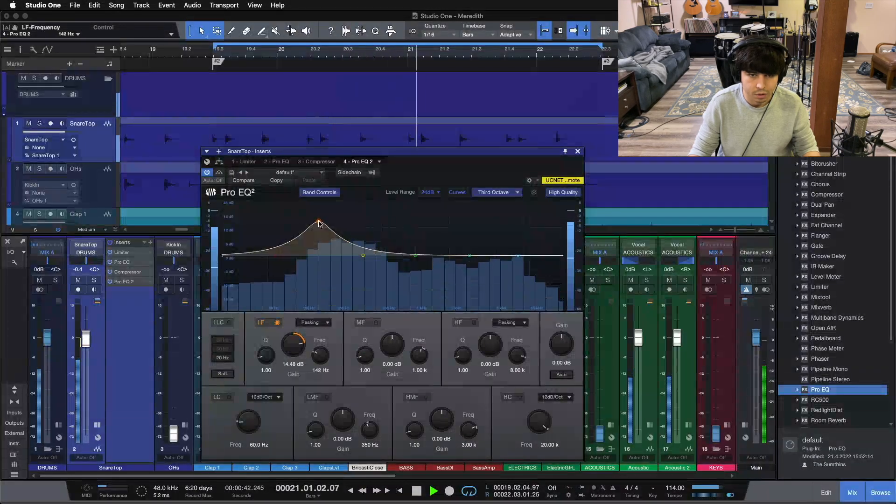
{"action": "left_click", "coordinate": [295, 346], "text": "alt"}
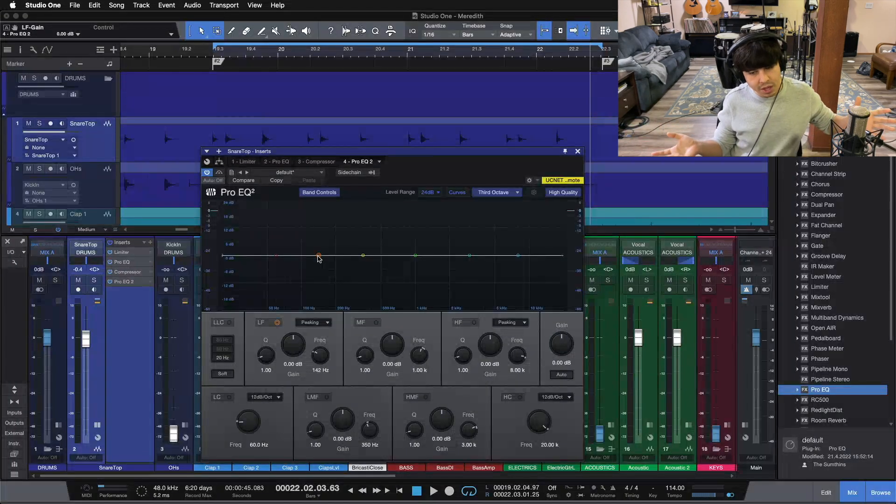
{"action": "key", "text": "space"}
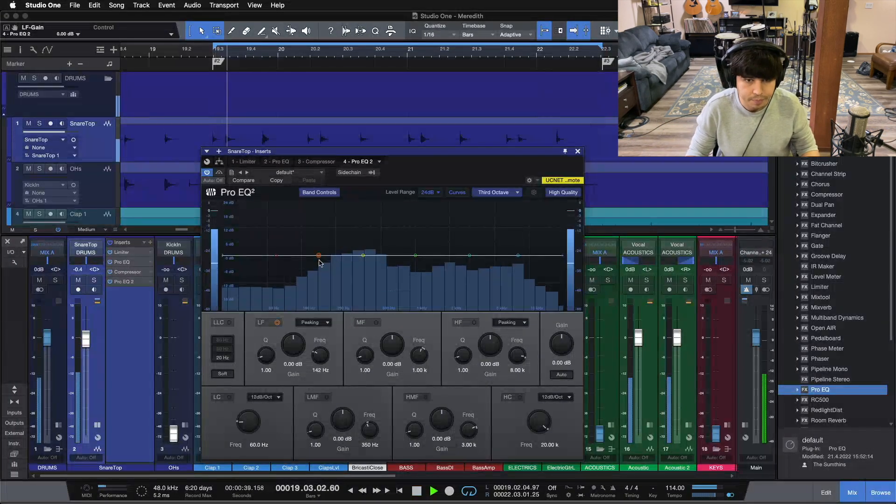
{"action": "left_click_drag", "start_coordinate": [289, 363], "coordinate": [294, 347]}
{"action": "scroll", "coordinate": [293, 348], "scroll_direction": "up", "scroll_amount": 4}
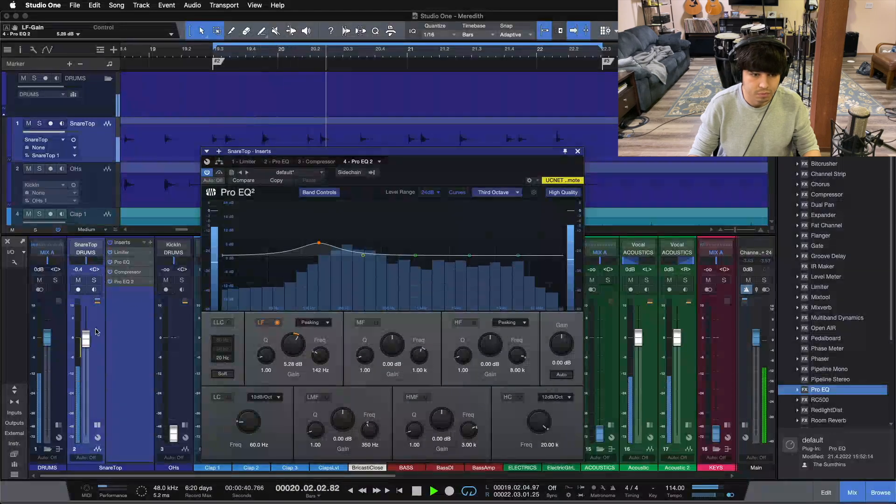
Set the SnareTop channel fader to +0.8 dB while listening to the mix
{"action": "scroll", "coordinate": [84, 349], "scroll_direction": "down", "scroll_amount": 3}
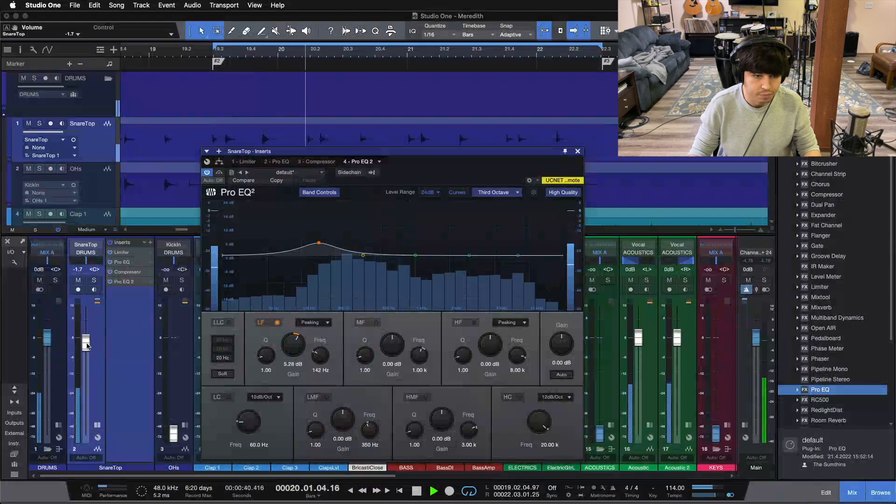
{"action": "scroll", "coordinate": [86, 342], "scroll_direction": "up", "scroll_amount": 5}
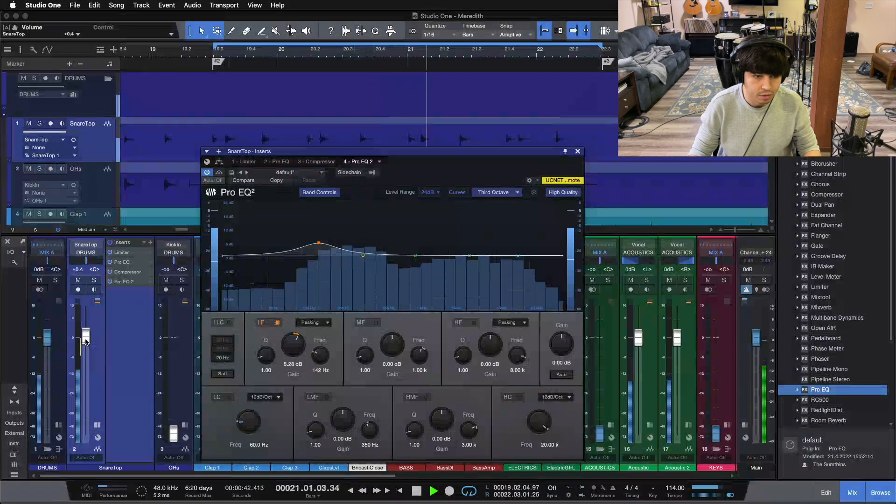
{"action": "scroll", "coordinate": [86, 342], "scroll_direction": "up", "scroll_amount": 1}
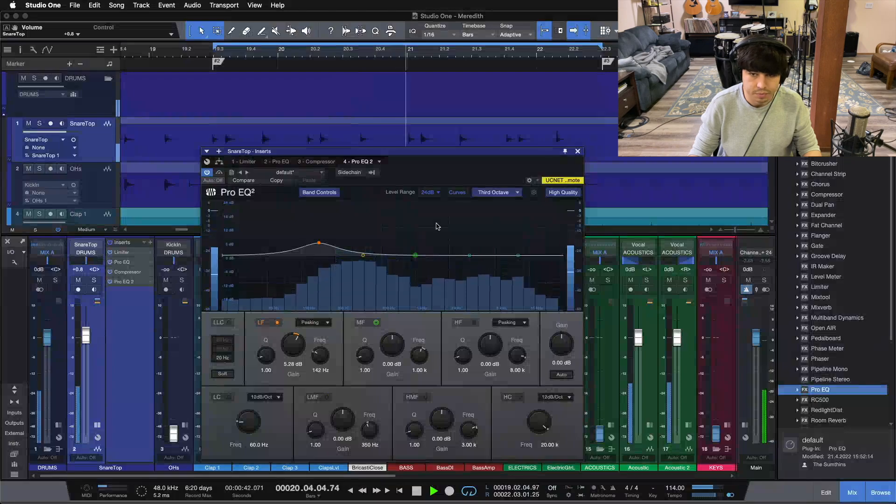
Stop playback and reopen the second Pro EQ on SnareTop to examine its low-frequency boost
{"action": "left_click", "coordinate": [578, 151]}
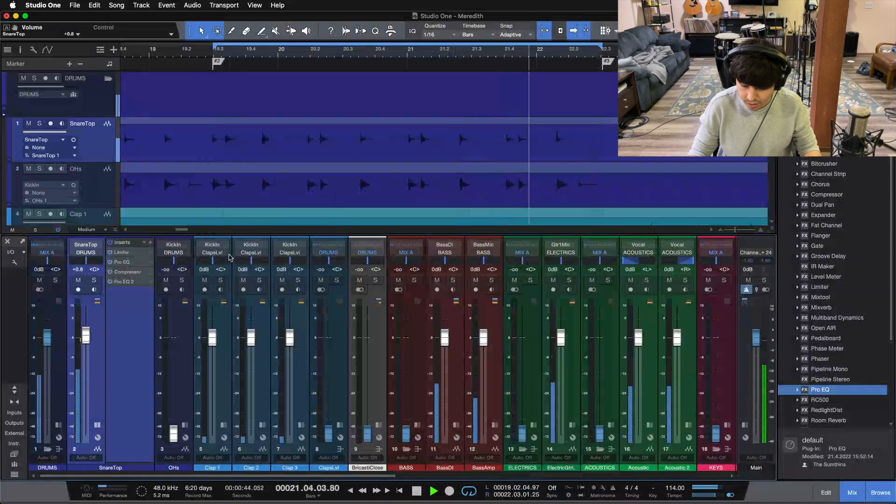
{"action": "key", "text": "space"}
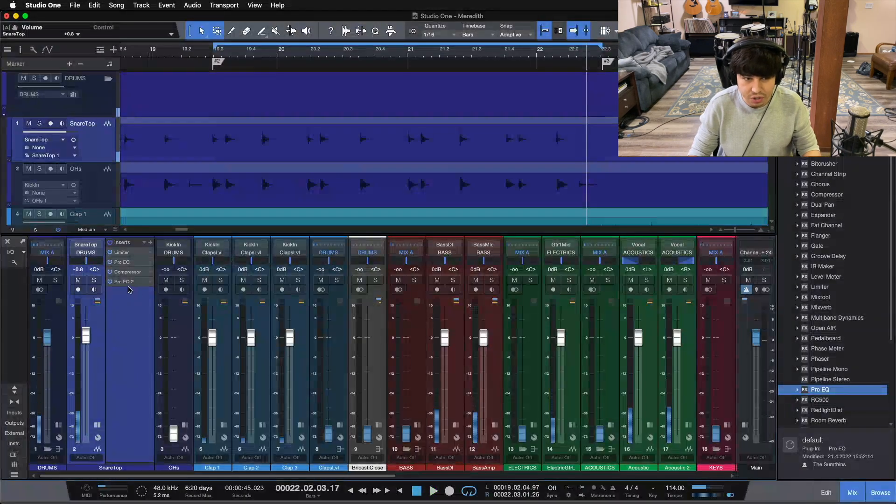
{"action": "left_click", "coordinate": [130, 285]}
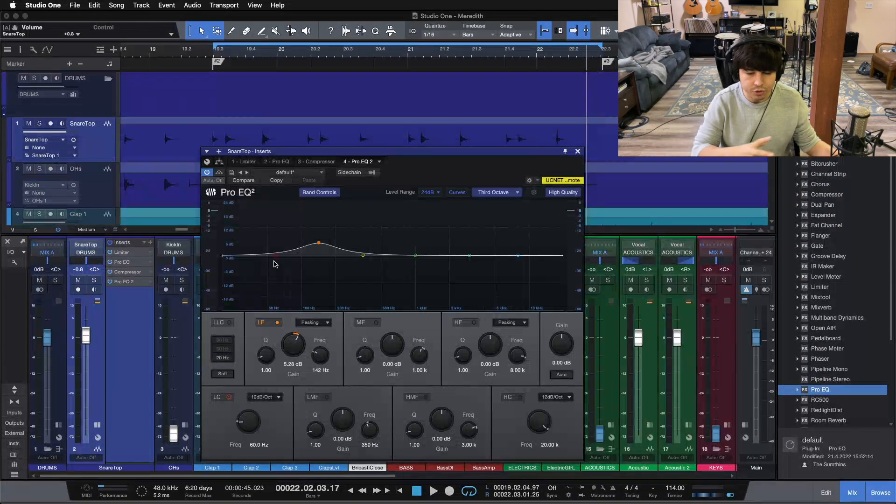
Play the loop from its start and compare SnareTop with all its inserts bypassed and active
{"action": "left_click", "coordinate": [577, 152]}
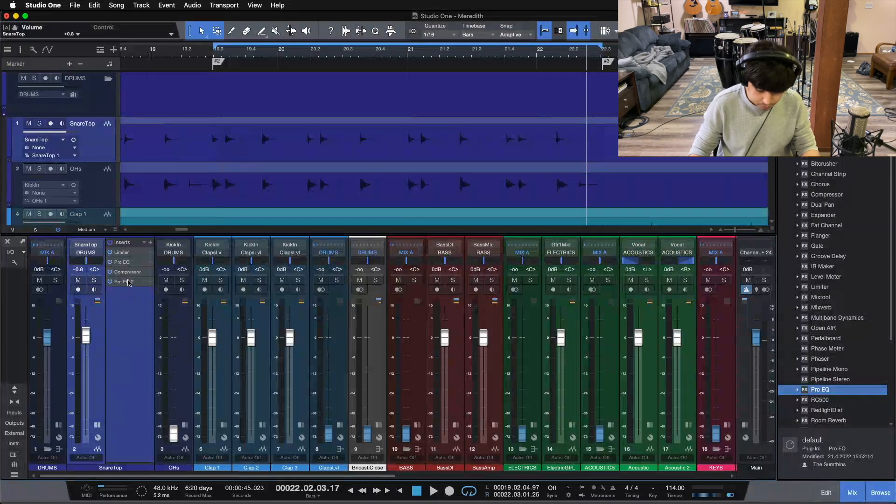
{"action": "key", "text": "KP_1"}
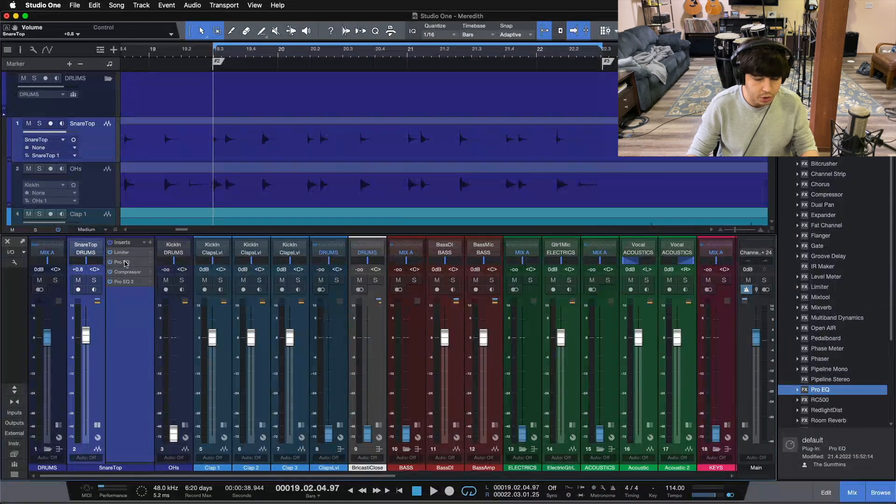
{"action": "key", "text": "space"}
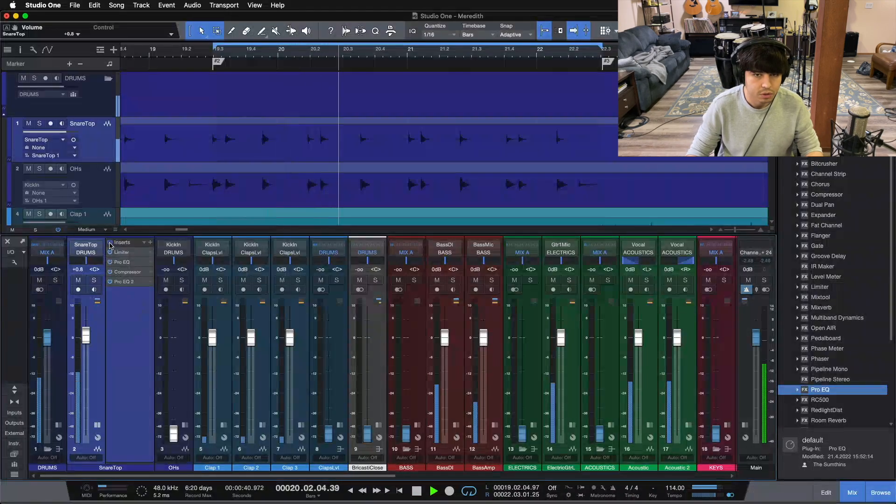
{"action": "left_click", "coordinate": [110, 243]}
{"action": "left_click", "coordinate": [110, 242]}
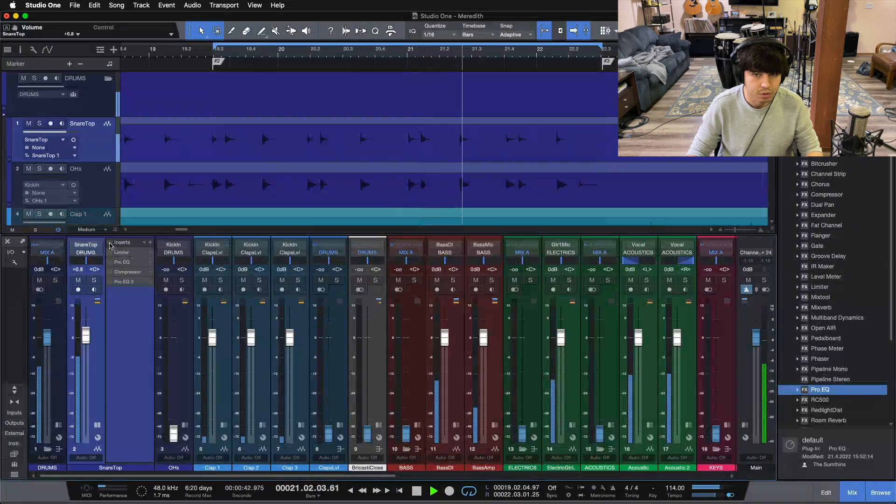
Raise the HF gain to 9.12 dB in SnareTop's first Pro EQ during playback and close it
{"action": "left_click", "coordinate": [133, 264]}
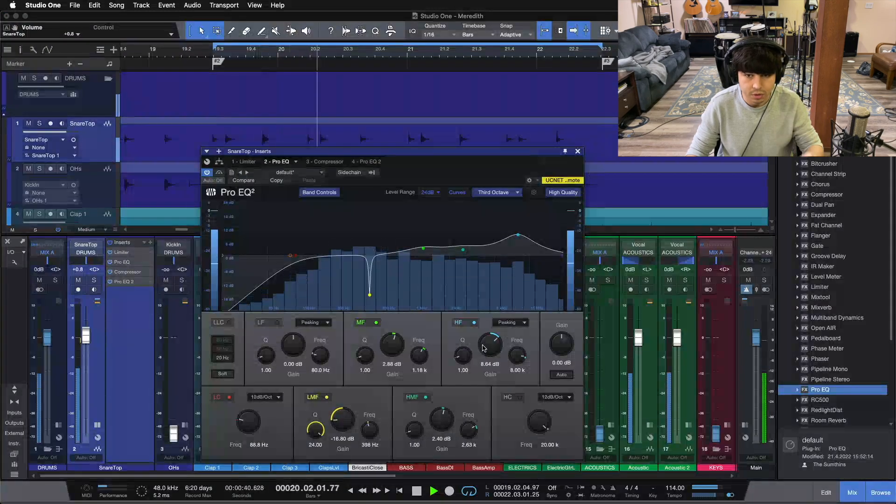
{"action": "left_click_drag", "start_coordinate": [488, 345], "coordinate": [497, 339]}
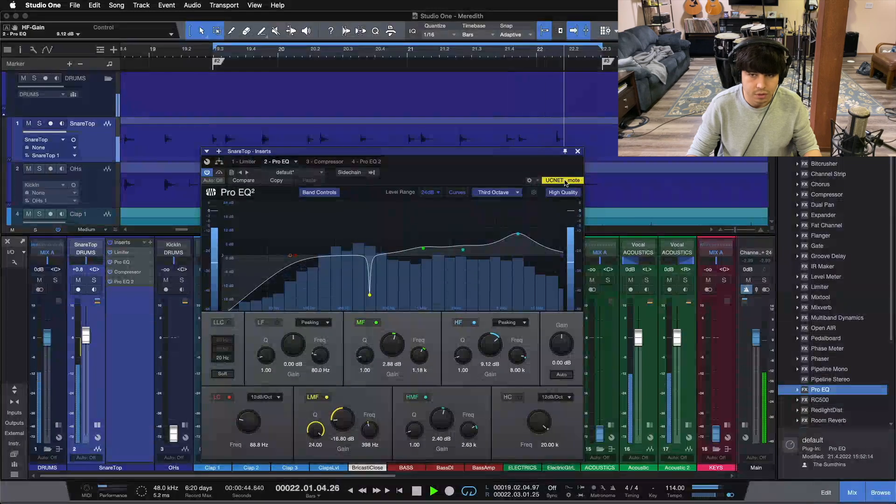
{"action": "left_click", "coordinate": [577, 151]}
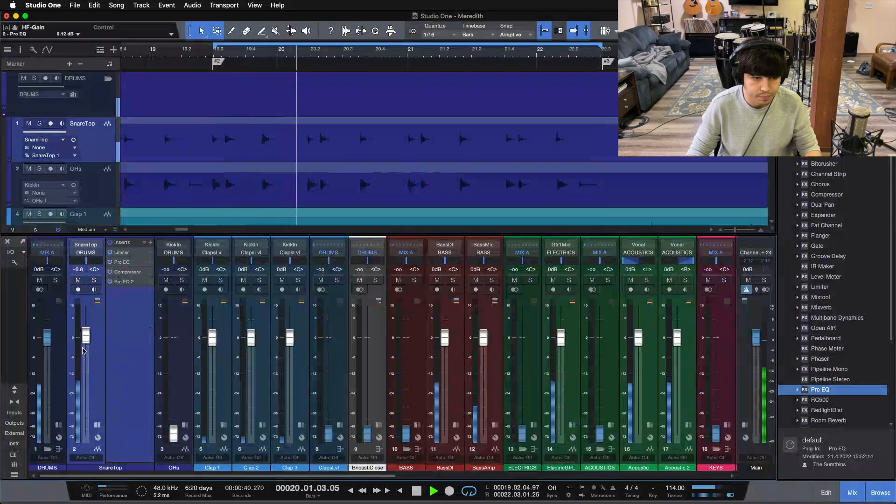
Try the SnareTop fader at +0.4 dB, return it to +0.8 dB, and review the first Pro EQ with playback stopped
{"action": "left_click_drag", "start_coordinate": [85, 335], "coordinate": [84, 337]}
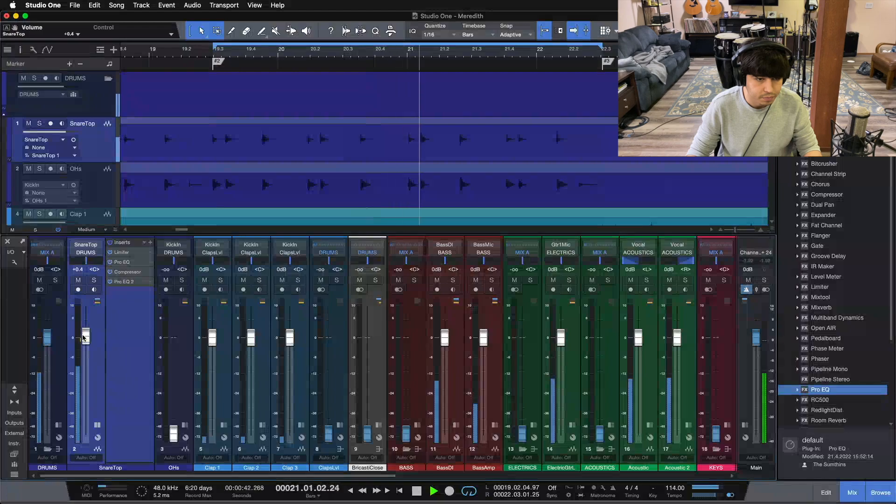
{"action": "left_click_drag", "start_coordinate": [84, 337], "coordinate": [84, 335]}
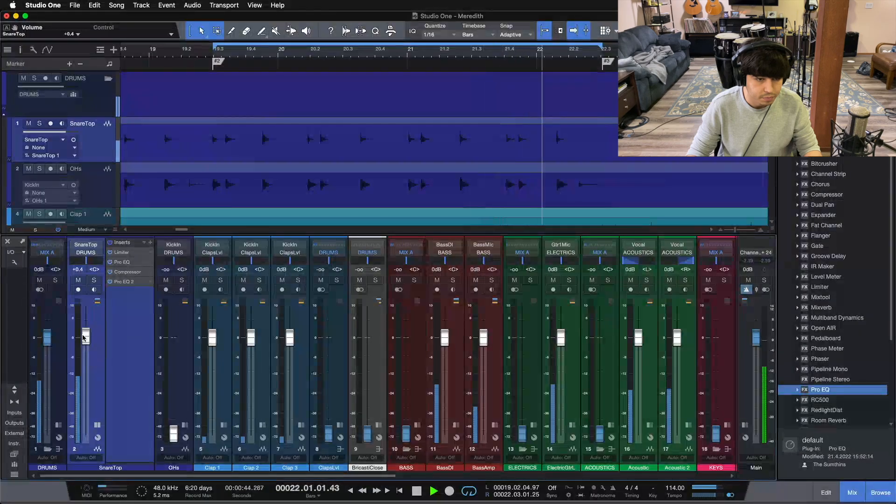
{"action": "key", "text": "space"}
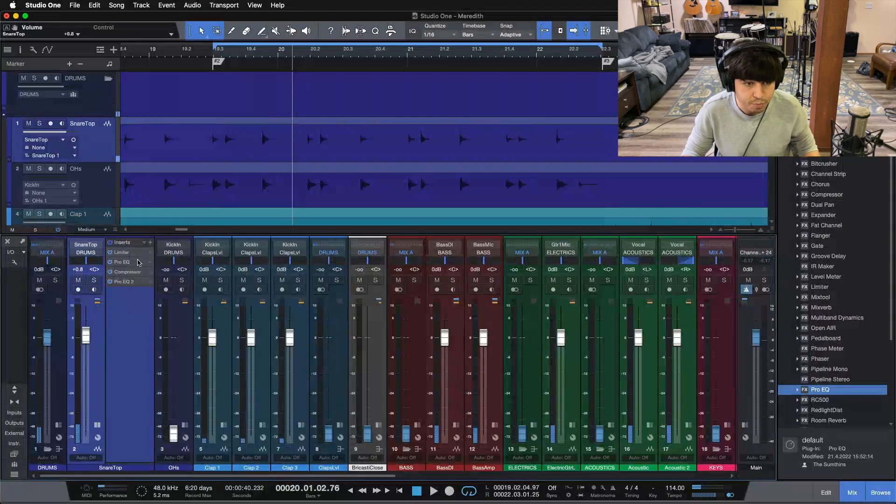
{"action": "left_click", "coordinate": [135, 263]}
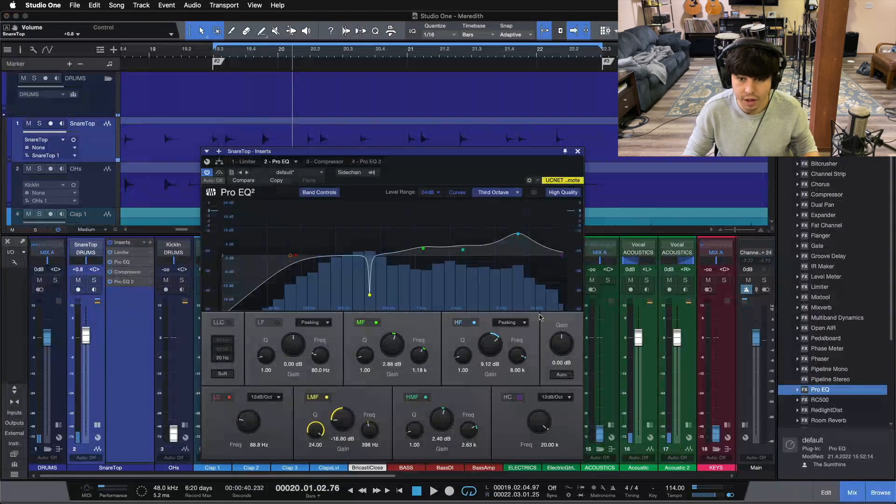
{"action": "left_click", "coordinate": [577, 152]}
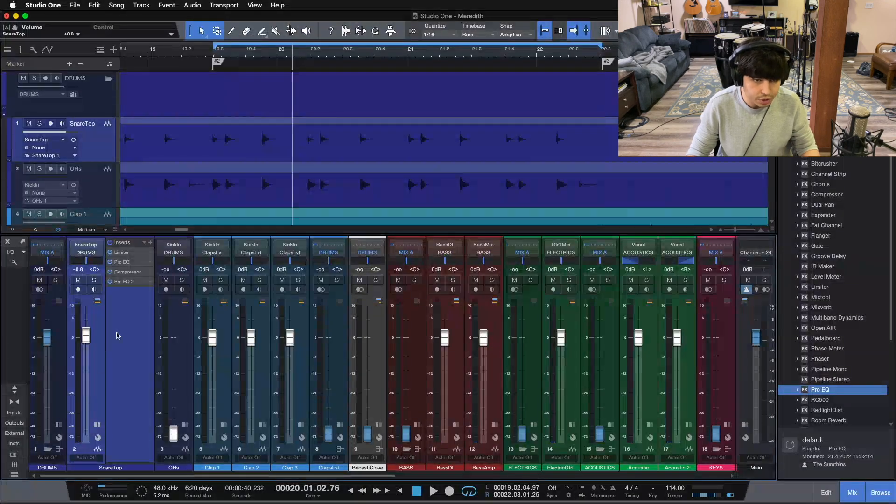
Set the OHs fader to 0 dB, solo the channel and listen to it over the loop
{"action": "left_click", "coordinate": [185, 424]}
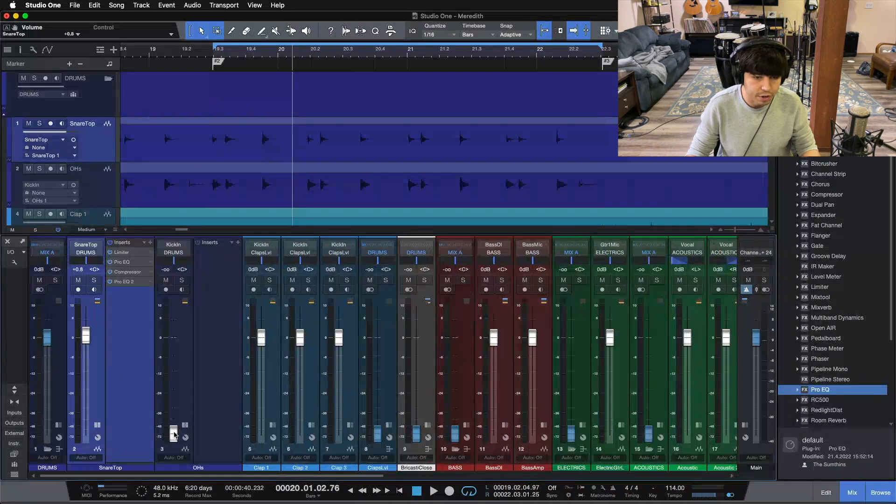
{"action": "left_click", "coordinate": [174, 432], "text": "super"}
{"action": "left_click", "coordinate": [181, 280]}
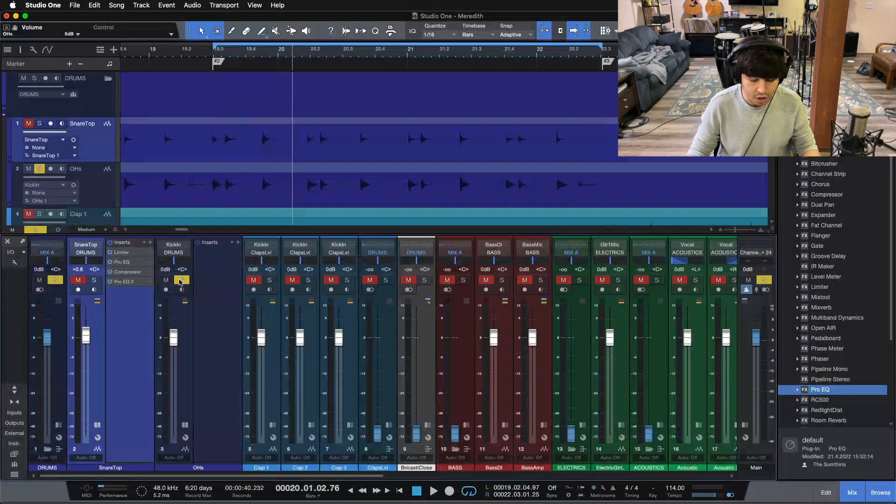
{"action": "key", "text": "space"}
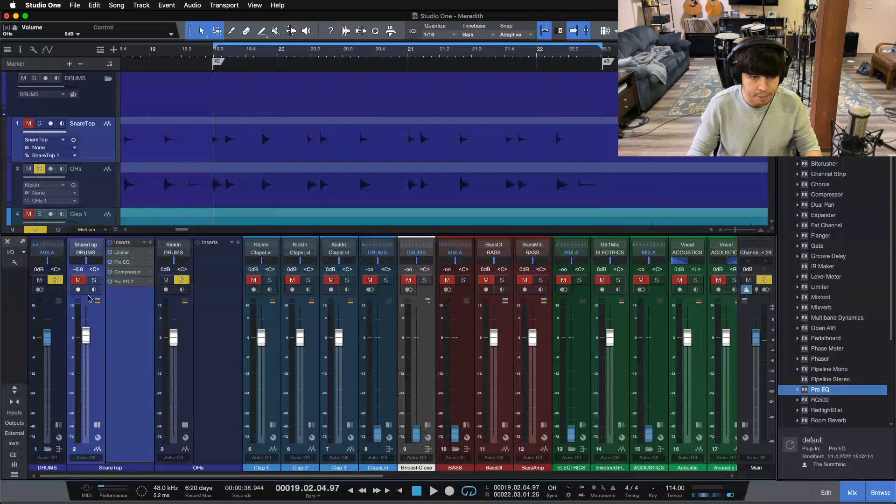
{"action": "key", "text": "space"}
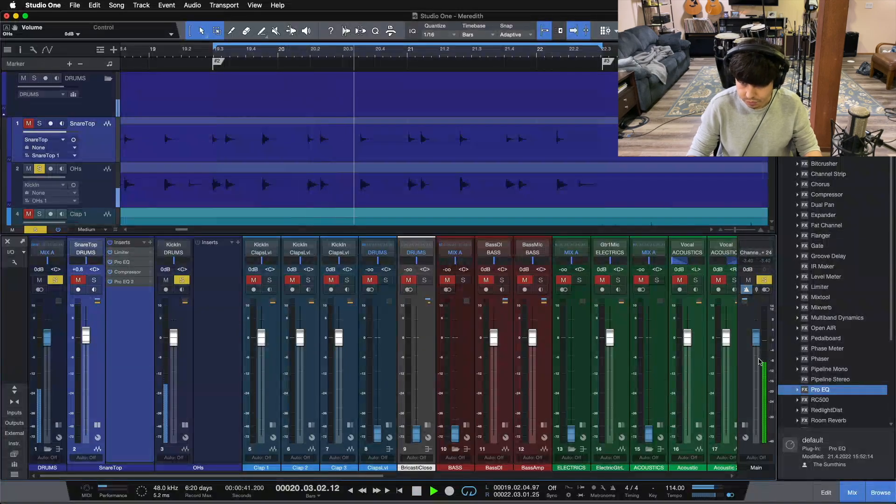
{"action": "mouse_move", "coordinate": [323, 50]}
{"action": "left_mouse_down"}
{"action": "mouse_move", "coordinate": [408, 3]}
{"action": "mouse_move", "coordinate": [420, 31]}
{"action": "mouse_move", "coordinate": [329, 51]}
{"action": "left_mouse_up"}
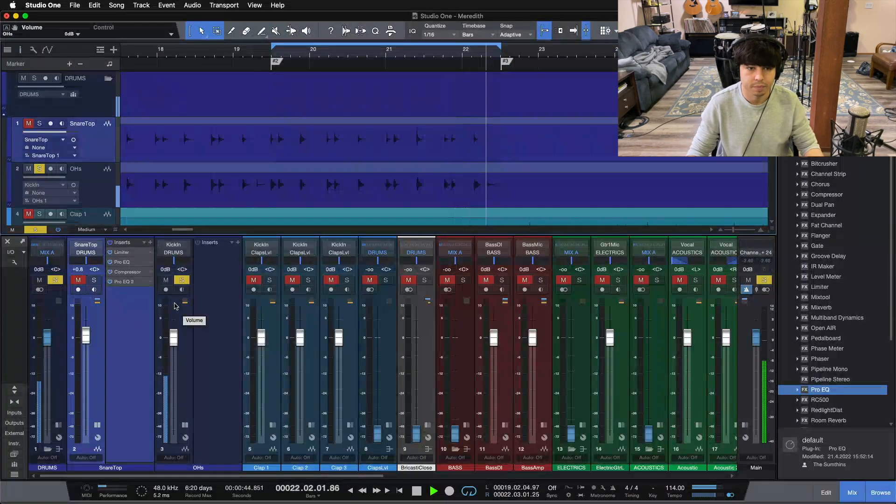
{"action": "key", "text": "space"}
Insert a Pro EQ on the OHs channel and play the soloed overheads from the loop start
{"action": "left_click_drag", "start_coordinate": [819, 389], "coordinate": [209, 286]}
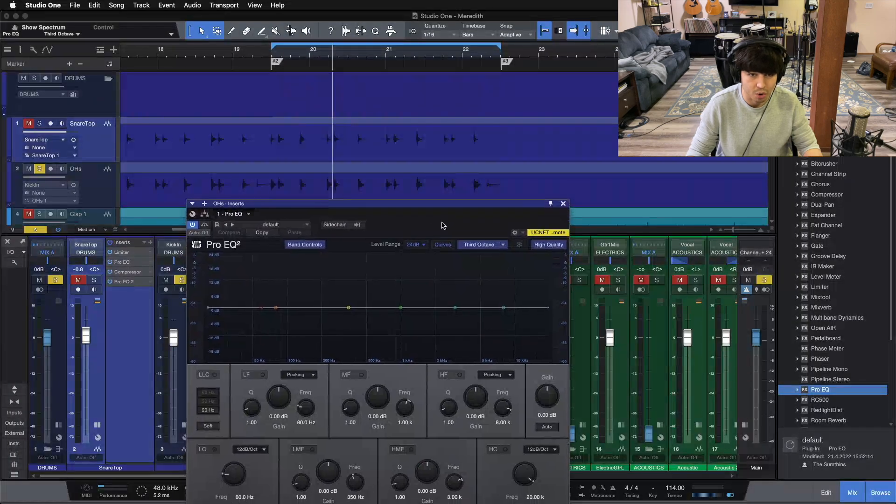
{"action": "scroll", "coordinate": [420, 166], "scroll_direction": "down", "scroll_amount": 1}
{"action": "scroll", "coordinate": [420, 165], "scroll_direction": "down", "scroll_amount": 2}
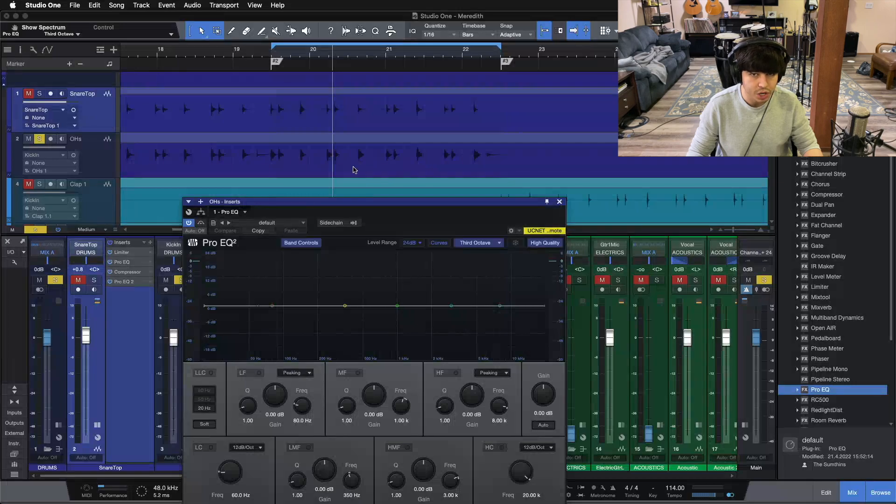
{"action": "left_click_drag", "start_coordinate": [375, 56], "coordinate": [396, 65]}
{"action": "key", "text": "KP_1"}
{"action": "key", "text": "space"}
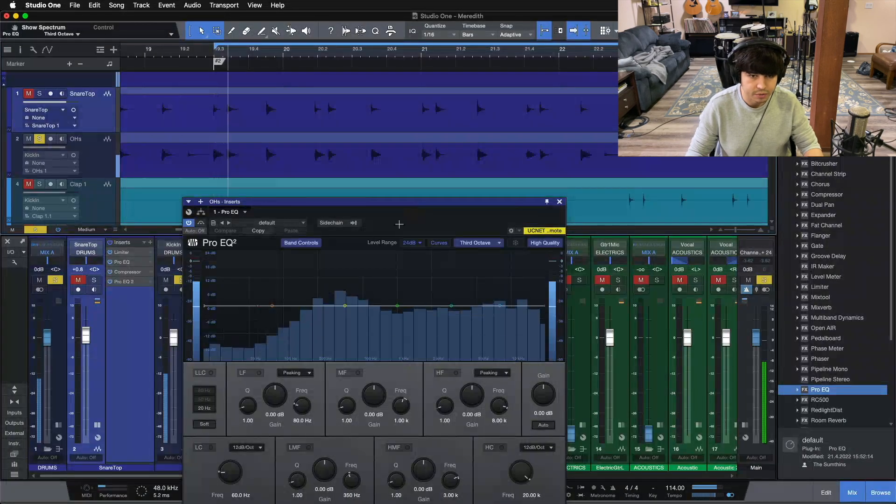
Cut the OHs Pro EQ's LMF band by 9.60 dB at 362 Hz and enable its low cut at 114 Hz
{"action": "left_click_drag", "start_coordinate": [345, 306], "coordinate": [347, 264]}
{"action": "left_click", "coordinate": [329, 469], "text": "super"}
{"action": "scroll", "coordinate": [329, 470], "scroll_direction": "down", "scroll_amount": 5}
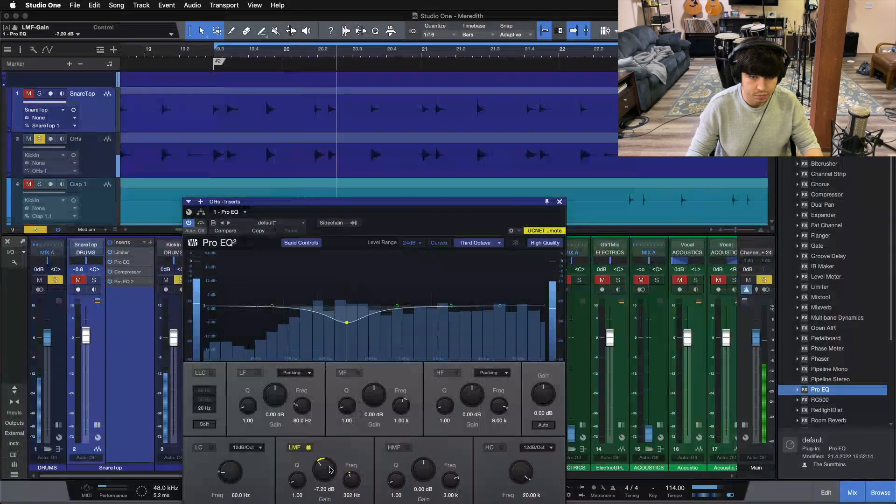
{"action": "scroll", "coordinate": [330, 470], "scroll_direction": "down", "scroll_amount": 3}
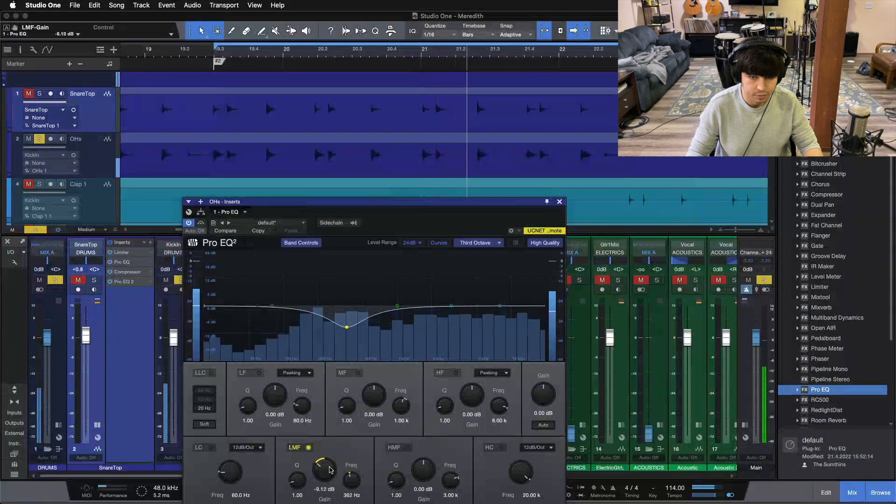
{"action": "scroll", "coordinate": [330, 470], "scroll_direction": "down", "scroll_amount": 1}
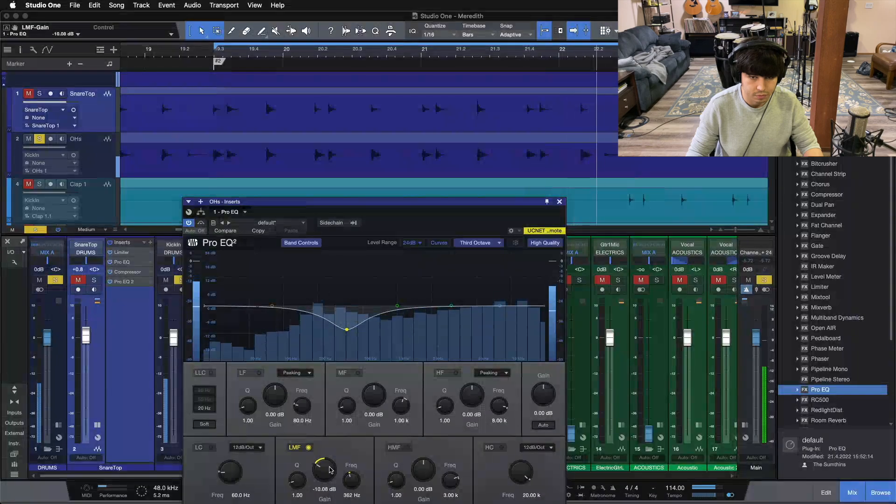
{"action": "left_click_drag", "start_coordinate": [258, 307], "coordinate": [291, 320]}
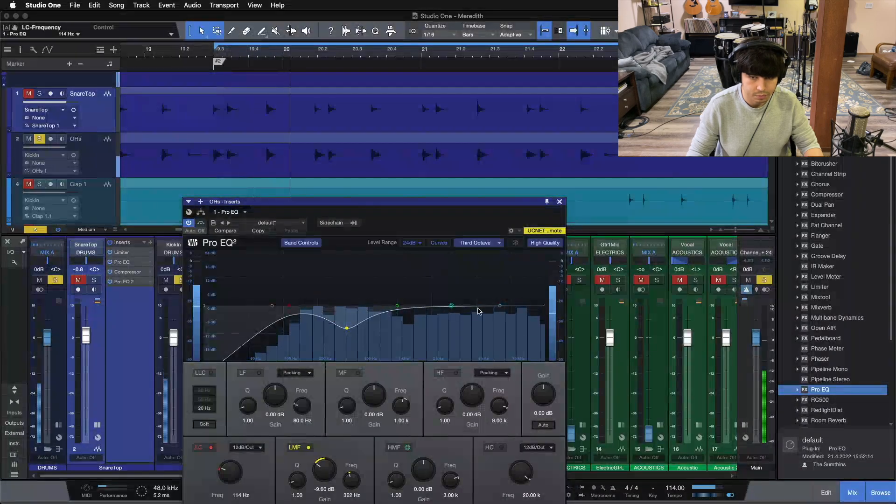
Enable the OHs Pro EQ's high cut with a 6dB/Oct slope at 12.33 kHz
{"action": "left_click", "coordinate": [536, 447]}
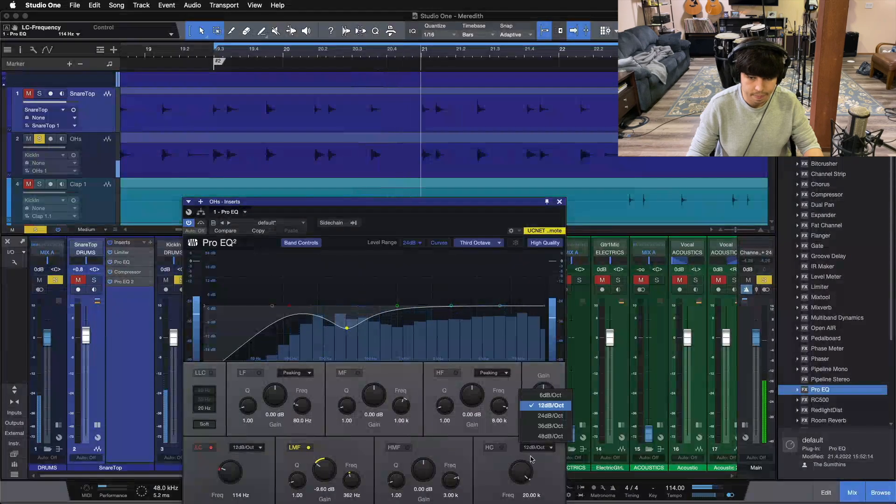
{"action": "left_click", "coordinate": [534, 396]}
{"action": "left_click", "coordinate": [497, 447]}
{"action": "left_click_drag", "start_coordinate": [515, 465], "coordinate": [516, 467]}
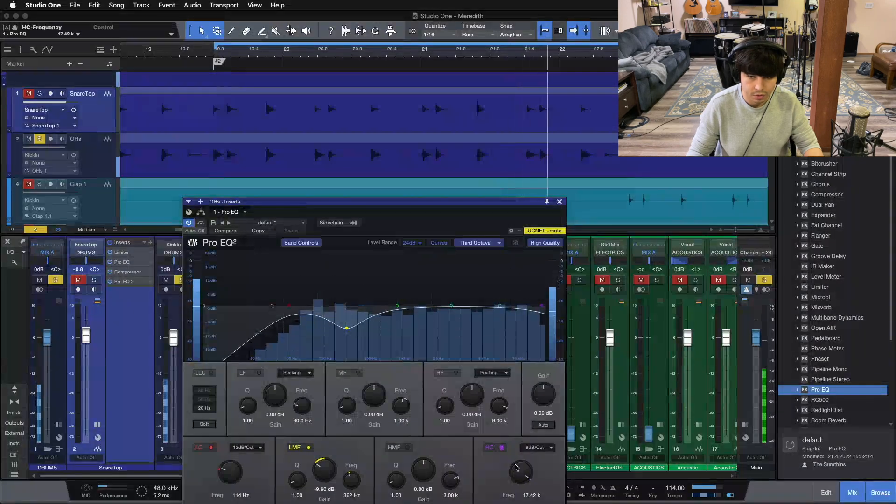
{"action": "scroll", "coordinate": [513, 465], "scroll_direction": "down", "scroll_amount": 1}
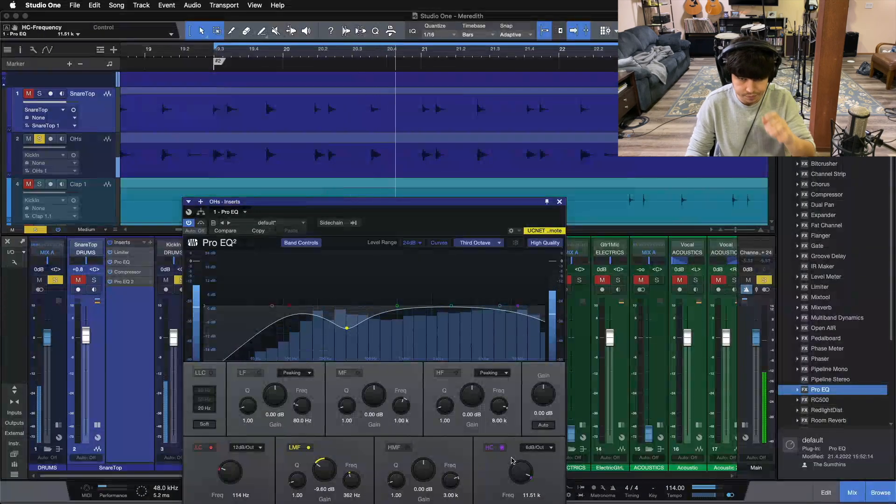
{"action": "scroll", "coordinate": [516, 468], "scroll_direction": "up", "scroll_amount": 1}
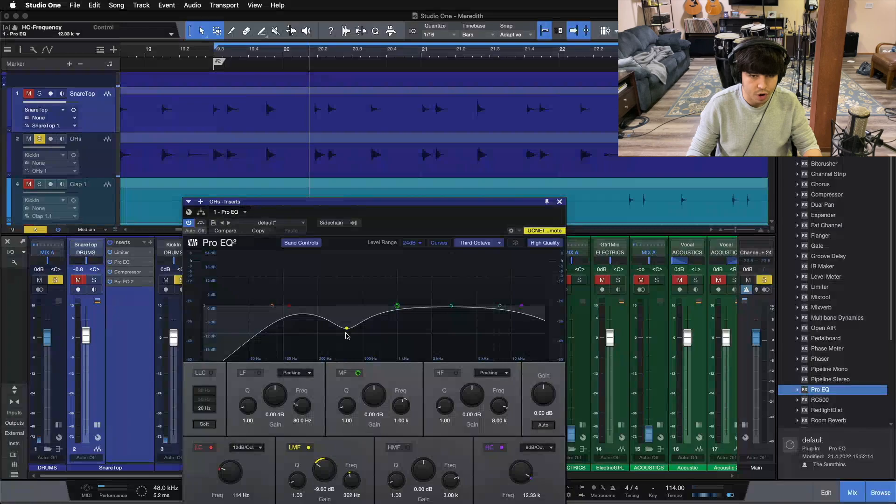
Replay the loop and raise the OHs Pro EQ's high-cut frequency to 14.16 kHz
{"action": "left_click_drag", "start_coordinate": [436, 229], "coordinate": [475, 174]}
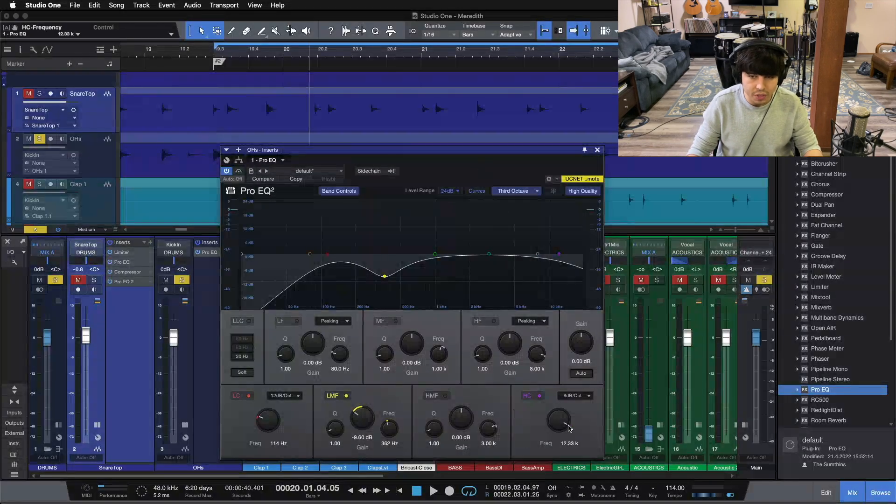
{"action": "key", "text": "KP_1"}
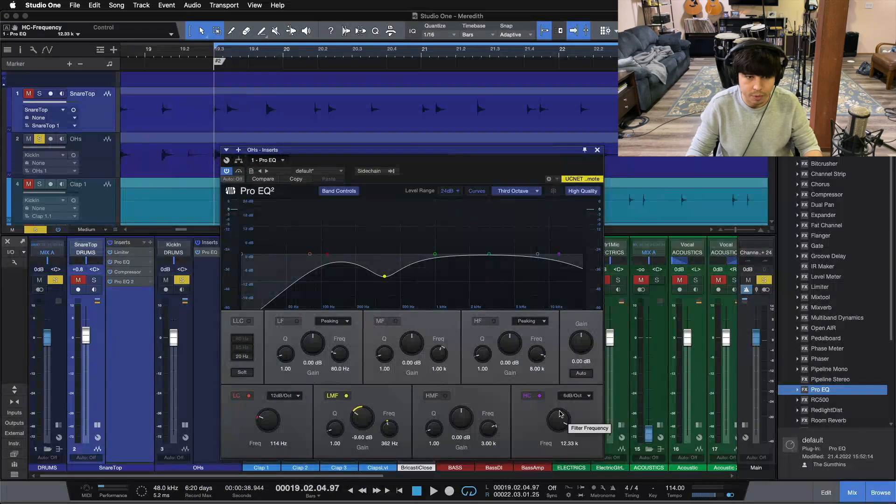
{"action": "key", "text": "space"}
{"action": "scroll", "coordinate": [561, 414], "scroll_direction": "up", "scroll_amount": 2}
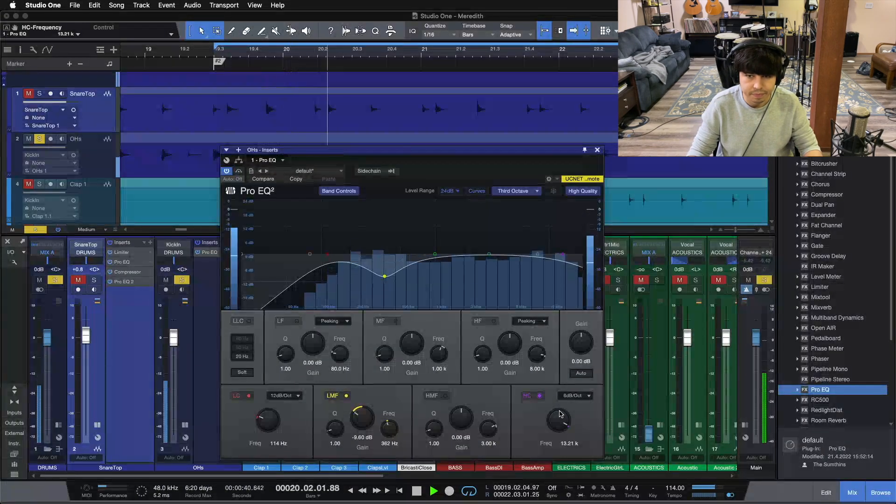
{"action": "scroll", "coordinate": [560, 413], "scroll_direction": "up", "scroll_amount": 2}
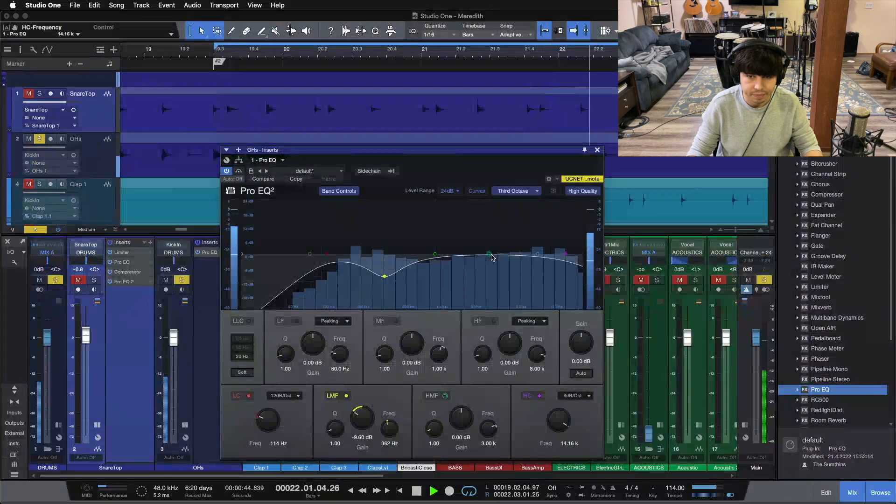
Boost the OHs Pro EQ's HMF band by 2.40 dB at 3.03 kHz and stop playback
{"action": "mouse_move", "coordinate": [489, 253]}
{"action": "left_mouse_down"}
{"action": "mouse_move", "coordinate": [467, 237]}
{"action": "mouse_move", "coordinate": [490, 245]}
{"action": "left_mouse_up"}
{"action": "left_click", "coordinate": [462, 415], "text": "super"}
{"action": "scroll", "coordinate": [462, 415], "scroll_direction": "up", "scroll_amount": 3}
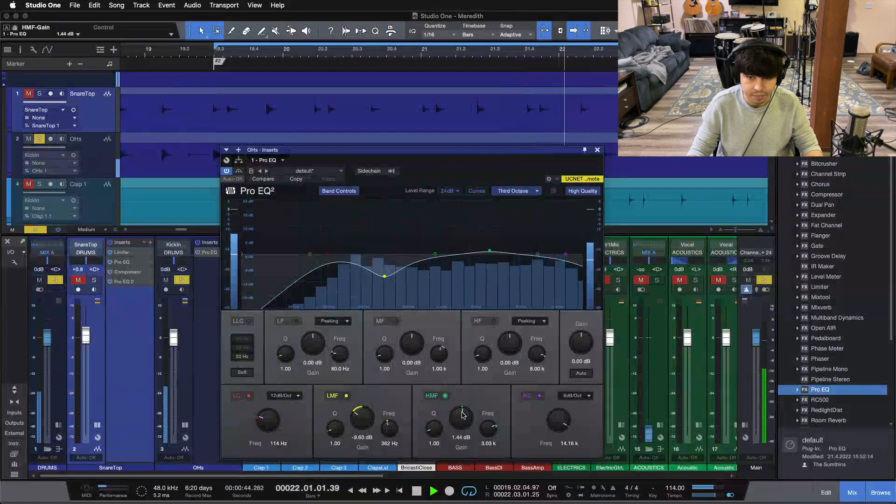
{"action": "scroll", "coordinate": [461, 415], "scroll_direction": "up", "scroll_amount": 1}
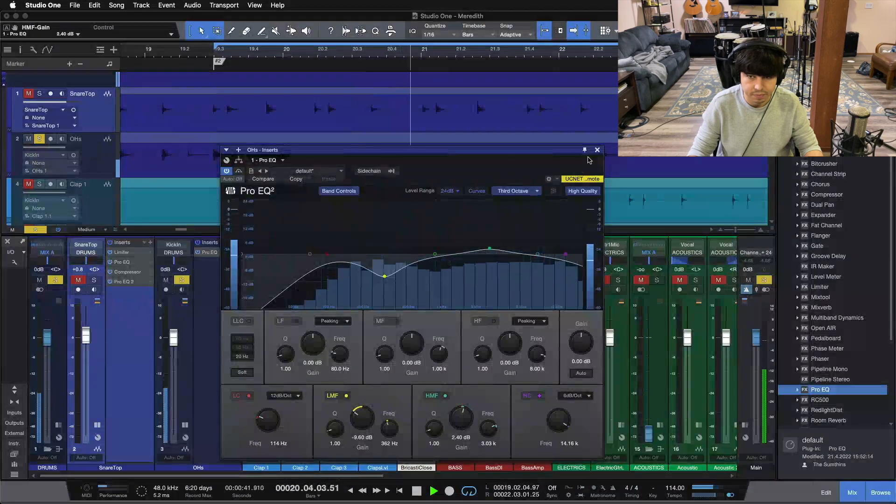
{"action": "key", "text": "space"}
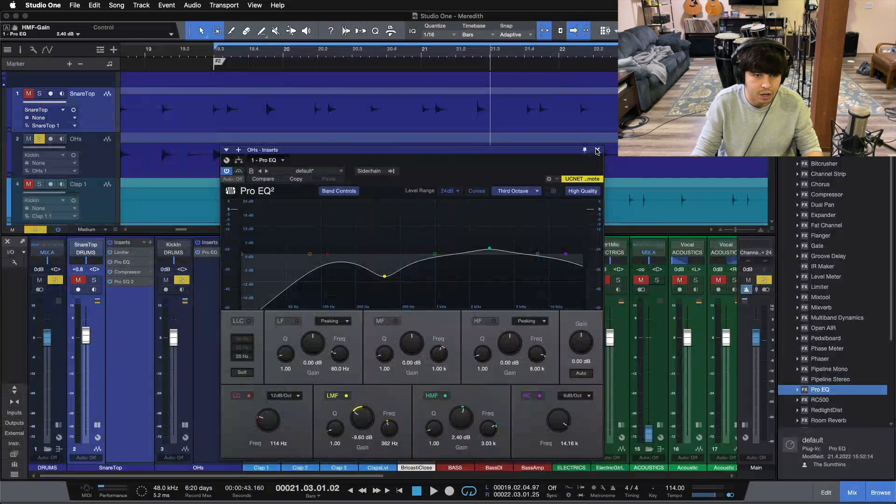
Add a Fat Channel to the OHs inserts and switch on its compressor using the FC-670 model
{"action": "left_click", "coordinate": [597, 150]}
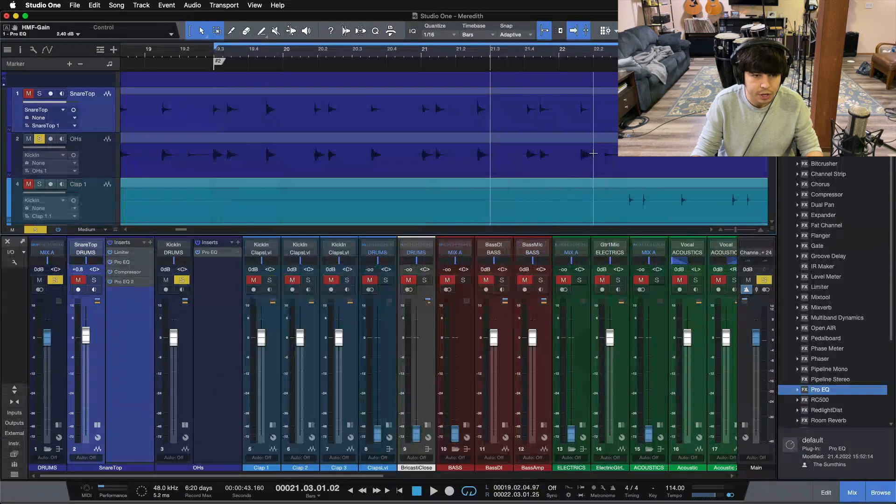
{"action": "left_click_drag", "start_coordinate": [825, 225], "coordinate": [230, 296]}
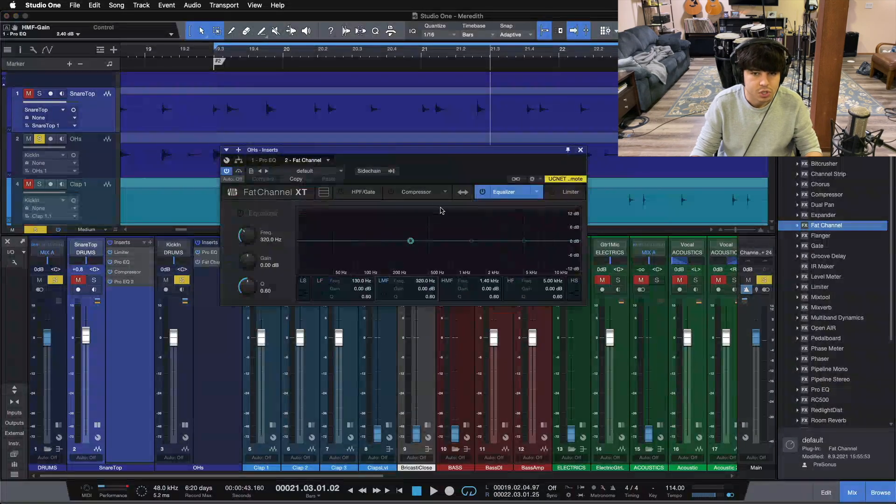
{"action": "left_click", "coordinate": [445, 193]}
{"action": "scroll", "coordinate": [471, 238], "scroll_direction": "down", "scroll_amount": 2}
{"action": "left_click", "coordinate": [538, 245]}
{"action": "left_click_drag", "start_coordinate": [411, 150], "coordinate": [436, 238]}
{"action": "left_click", "coordinate": [265, 339]}
Play the loop and adjust the OHs FC-670 time constant, setting input gain to 14 and threshold to 3.20
{"action": "key", "text": "space"}
{"action": "left_click_drag", "start_coordinate": [512, 341], "coordinate": [499, 372]}
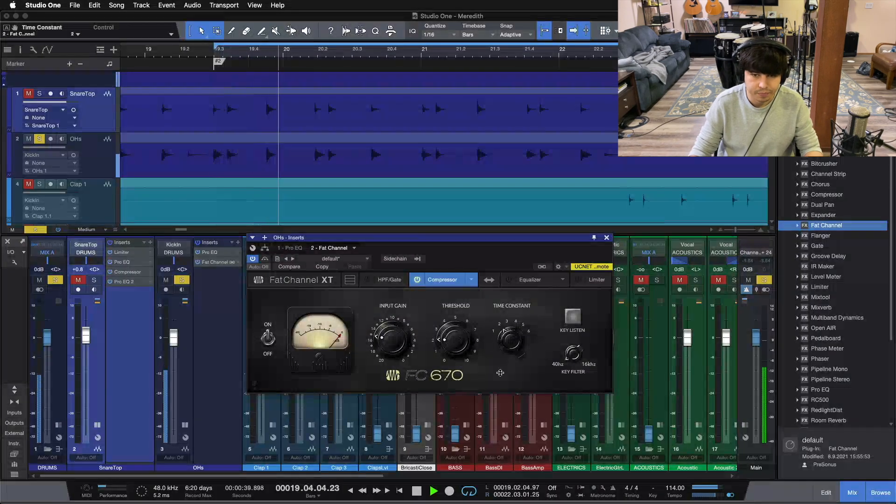
{"action": "left_click_drag", "start_coordinate": [454, 342], "coordinate": [436, 369]}
{"action": "left_click_drag", "start_coordinate": [392, 341], "coordinate": [392, 337]}
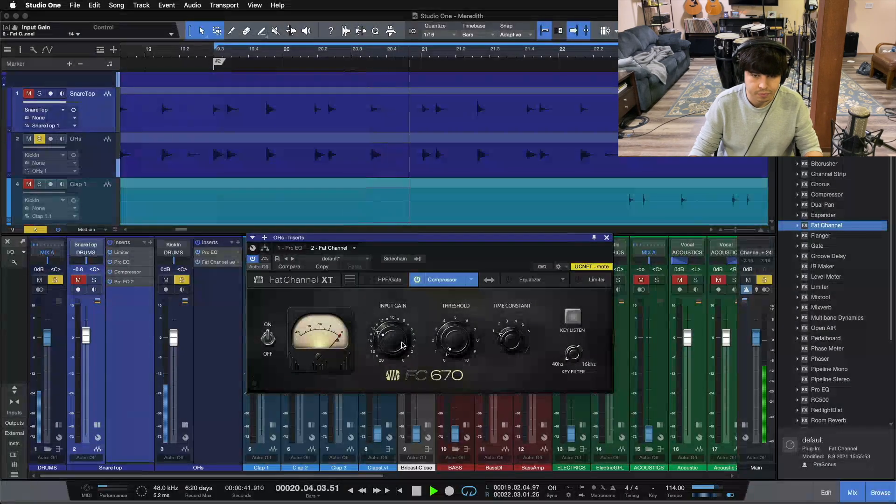
{"action": "mouse_move", "coordinate": [455, 341]}
{"action": "left_mouse_down"}
{"action": "mouse_move", "coordinate": [454, 326]}
{"action": "mouse_move", "coordinate": [454, 335]}
{"action": "left_mouse_up"}
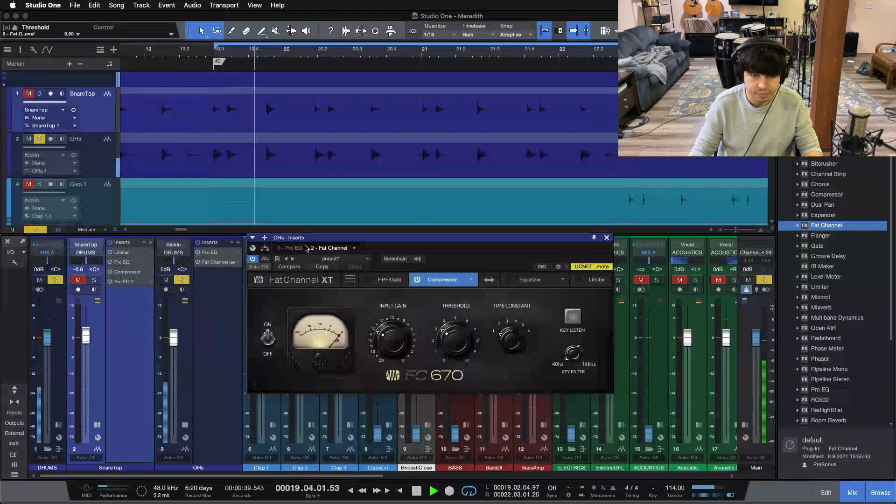
Compare the OHs Pro EQ's HMF band off and on, and reduce its gain to 0.96 dB
{"action": "left_click", "coordinate": [294, 248]}
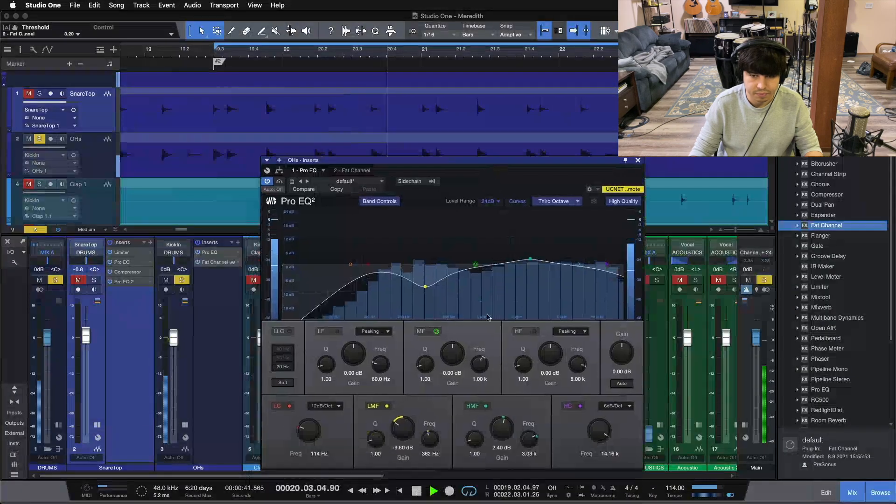
{"action": "left_click", "coordinate": [482, 406]}
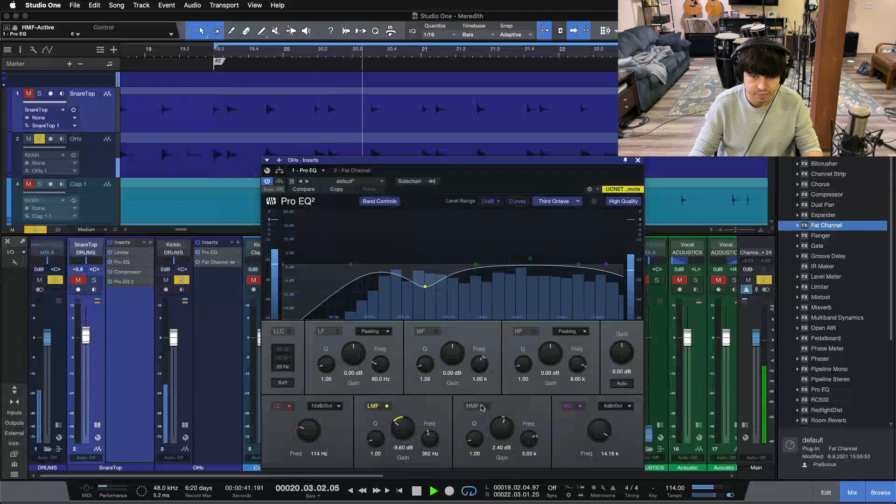
{"action": "left_click", "coordinate": [482, 406]}
{"action": "left_click_drag", "start_coordinate": [502, 427], "coordinate": [505, 436]}
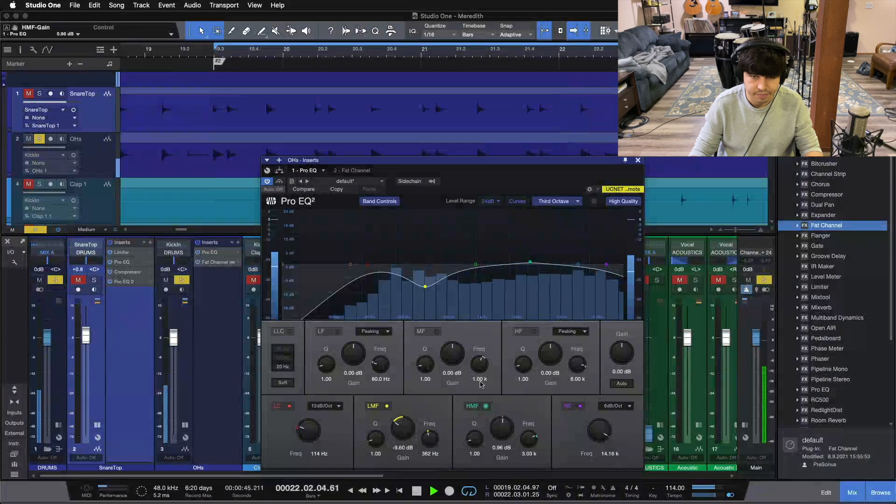
Set the OHs FC-670 threshold to 3.40, stop playback and close the insert window
{"action": "left_click", "coordinate": [350, 171]}
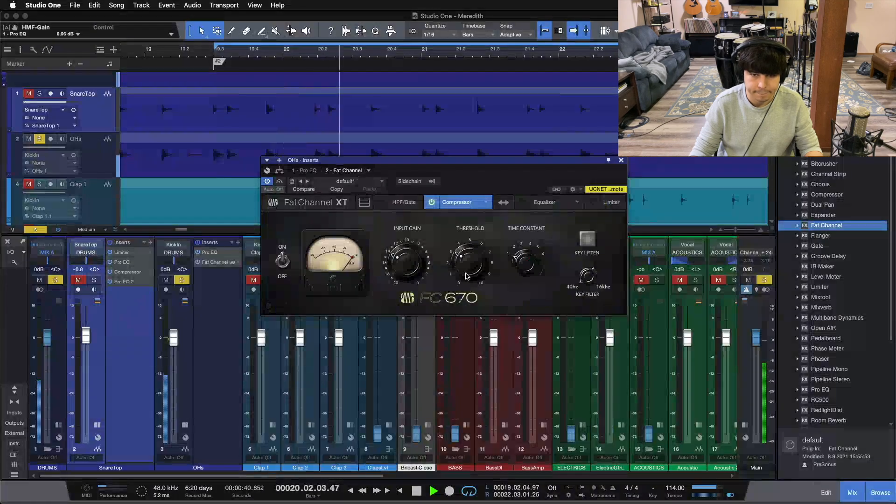
{"action": "left_click_drag", "start_coordinate": [465, 273], "coordinate": [466, 274]}
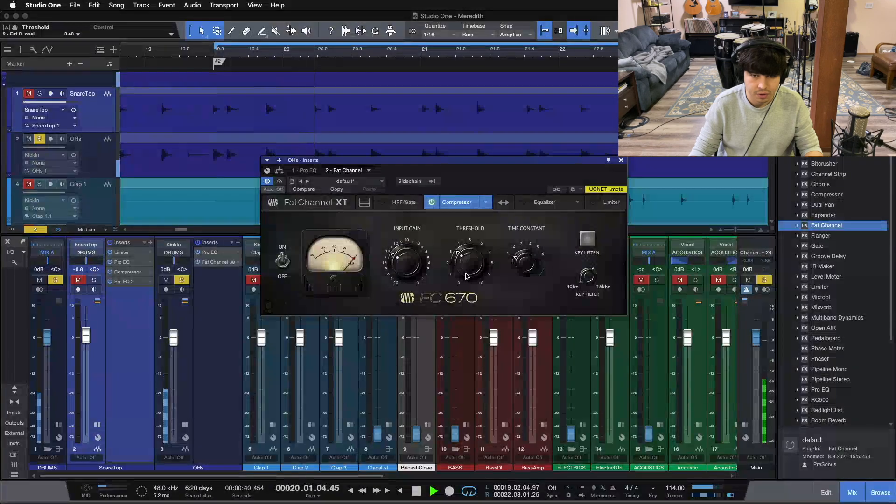
{"action": "key", "text": "space"}
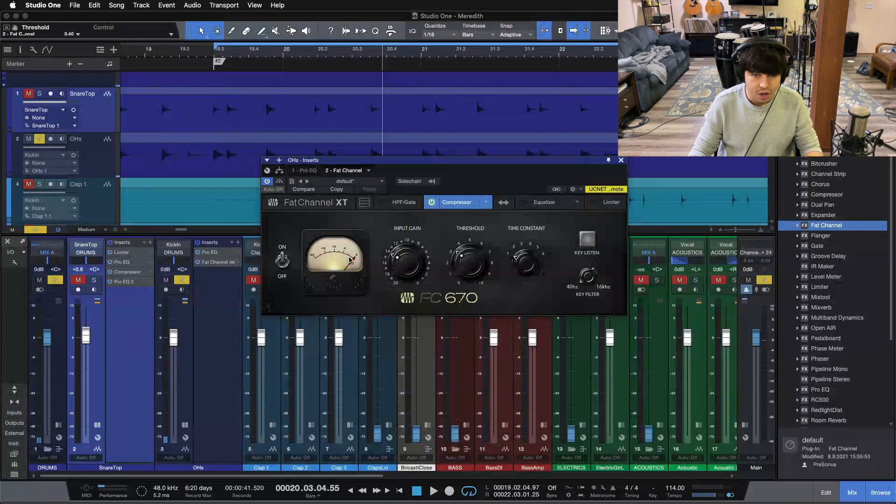
{"action": "left_click", "coordinate": [305, 171]}
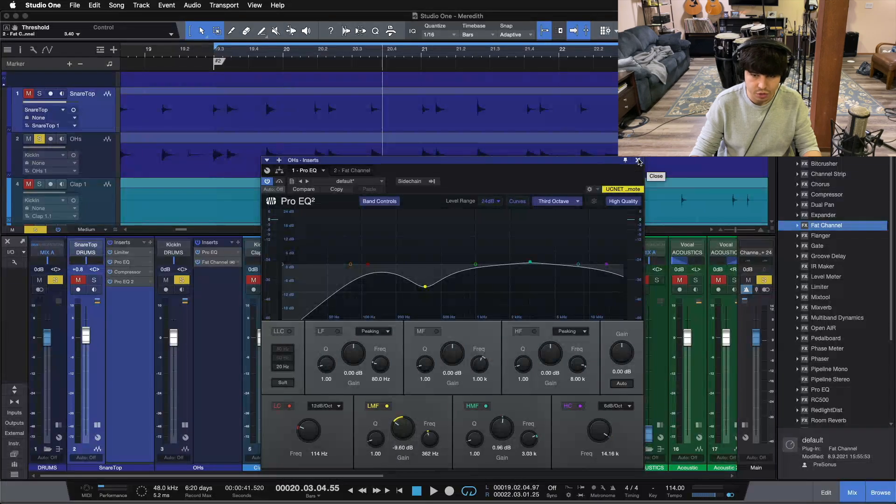
{"action": "left_click", "coordinate": [638, 161]}
Pull the OHs volume all the way down and collapse the SnareTop and OHs insert views in the mixer
{"action": "left_click_drag", "start_coordinate": [173, 337], "coordinate": [173, 503]}
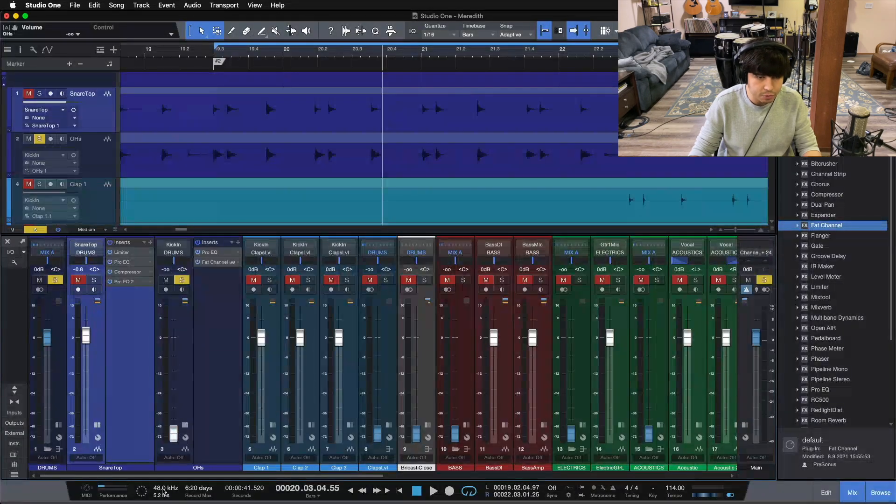
{"action": "left_click", "coordinate": [99, 426]}
{"action": "left_click", "coordinate": [136, 425]}
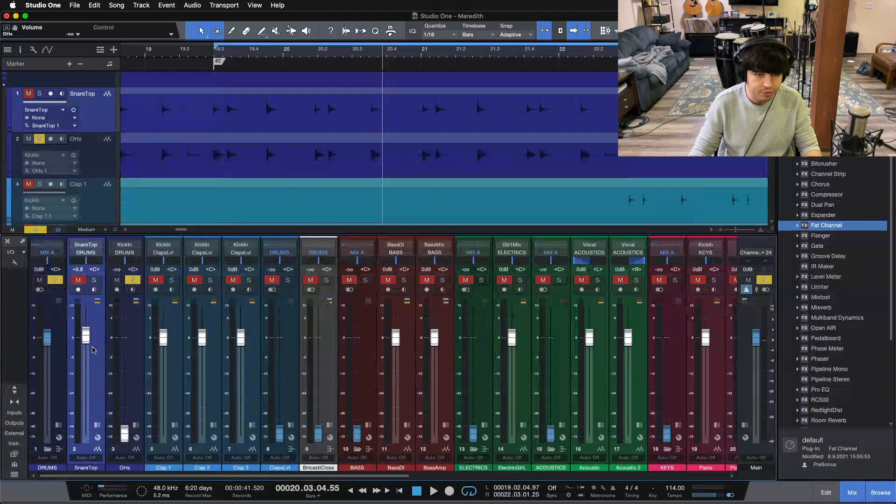
Clear all solos and raise the OHs volume to -8.3 dB while the full mix plays
{"action": "key", "text": "shift+s"}
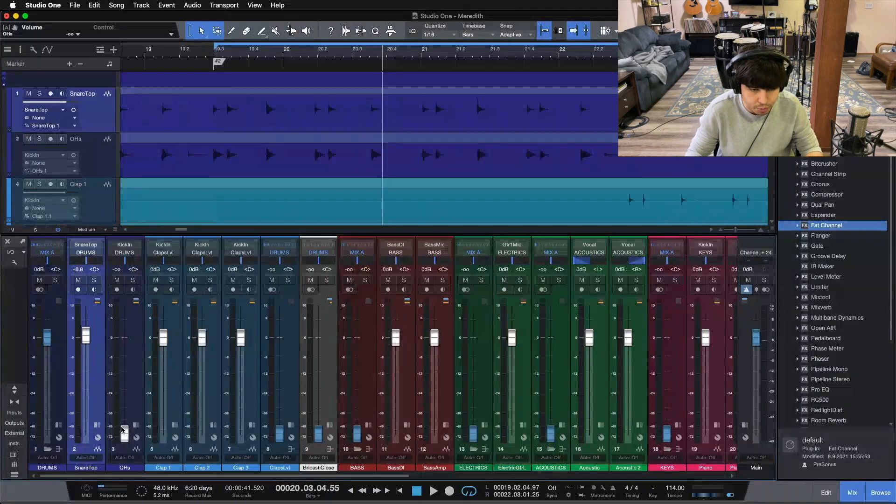
{"action": "key", "text": "space"}
{"action": "left_click_drag", "start_coordinate": [122, 429], "coordinate": [124, 404]}
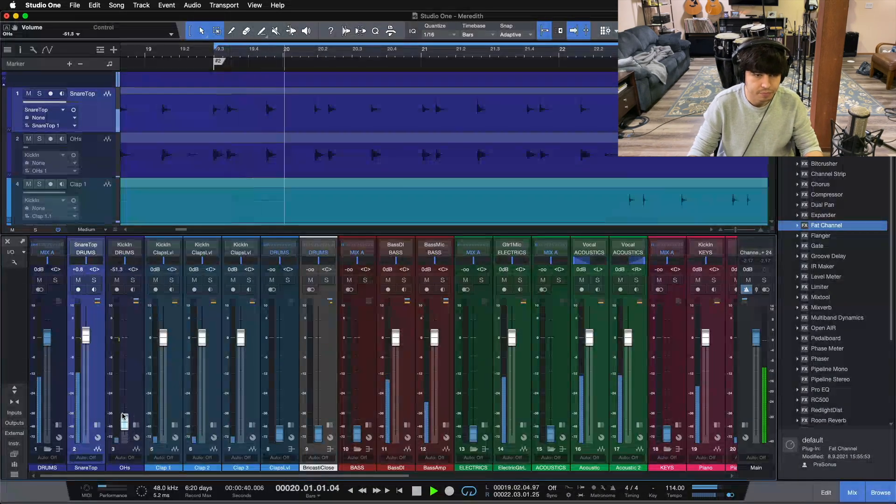
{"action": "scroll", "coordinate": [124, 404], "scroll_direction": "up", "scroll_amount": 5}
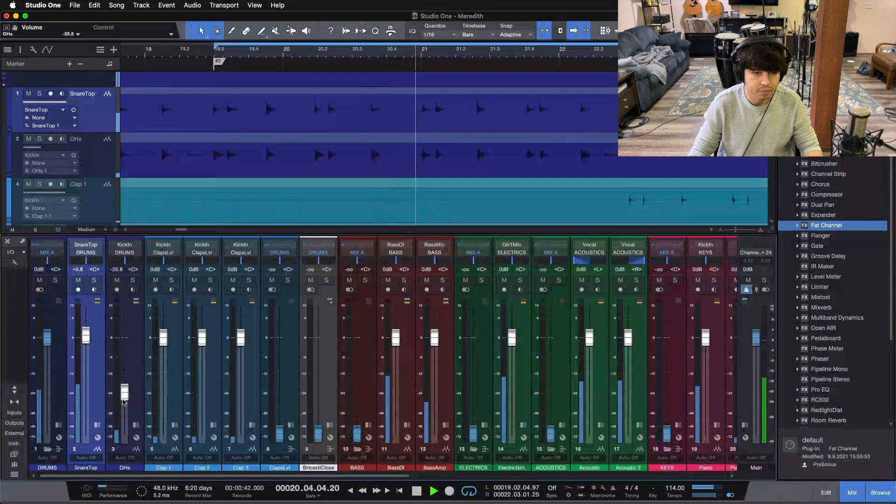
{"action": "scroll", "coordinate": [124, 402], "scroll_direction": "up", "scroll_amount": 3}
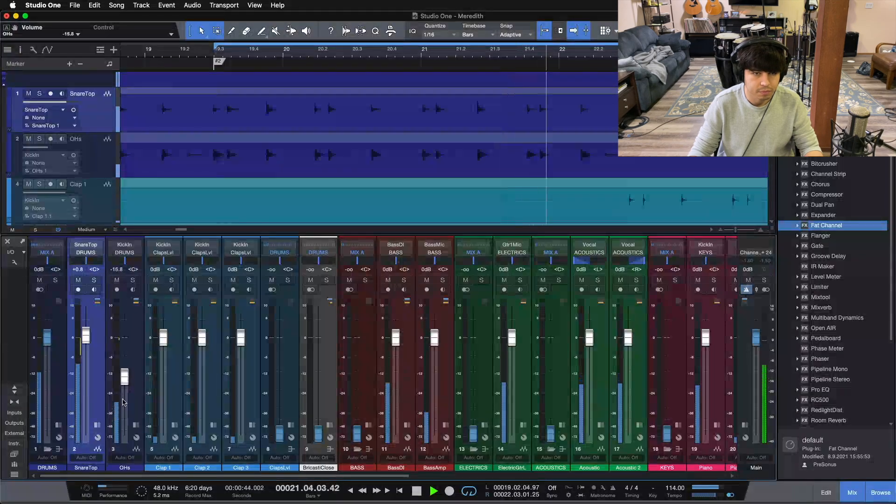
{"action": "scroll", "coordinate": [124, 402], "scroll_direction": "up", "scroll_amount": 2}
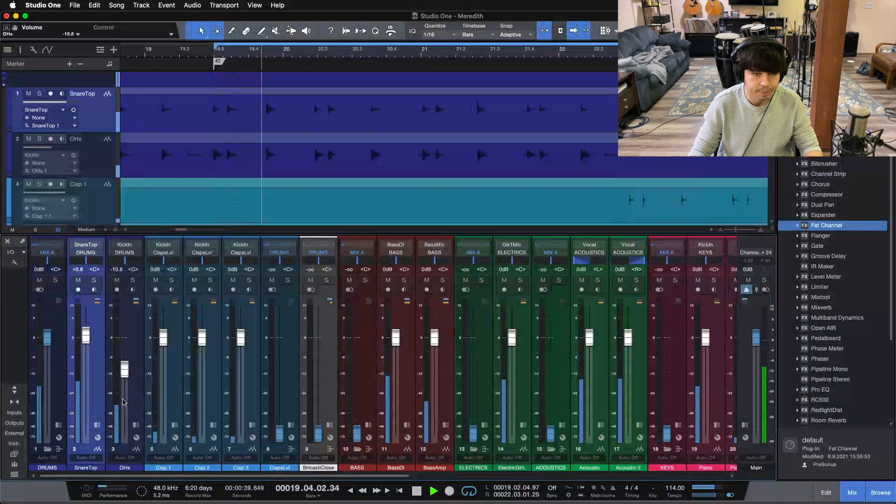
{"action": "scroll", "coordinate": [123, 402], "scroll_direction": "up", "scroll_amount": 1}
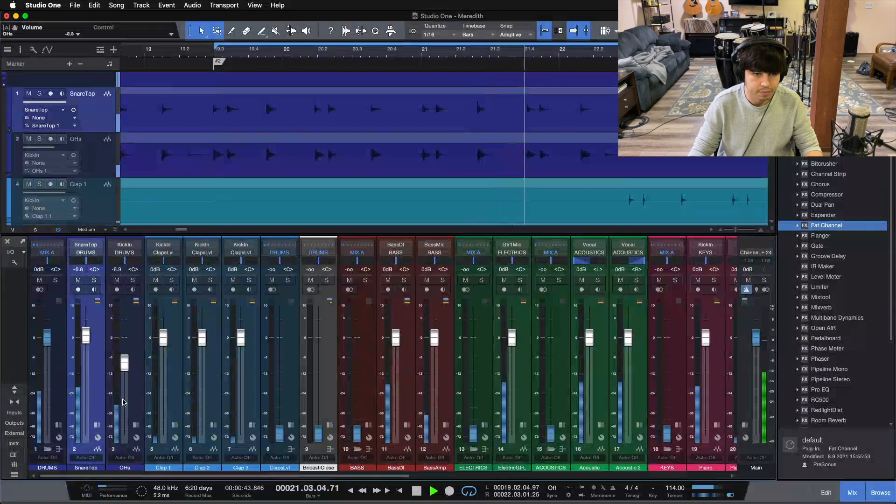
Move playback to the drum section after bar 28 and solo the OHs channel
{"action": "left_click_drag", "start_coordinate": [384, 46], "coordinate": [514, 33]}
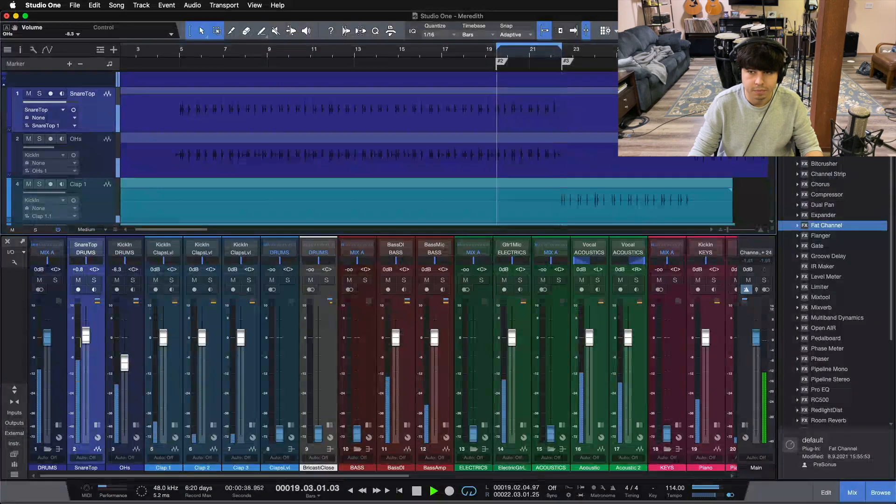
{"action": "left_click_drag", "start_coordinate": [697, 51], "coordinate": [209, 73]}
{"action": "left_click", "coordinate": [133, 280]}
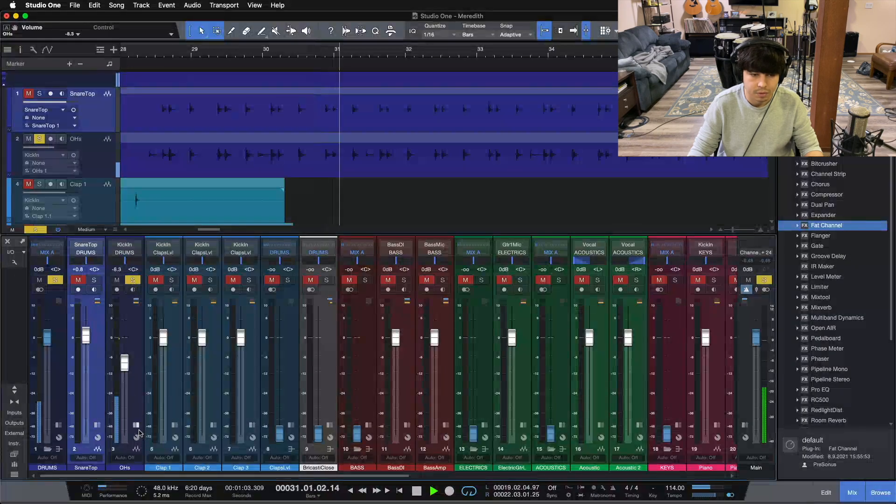
Open the OHs Pro EQ from the expanded inserts and compare the sound with its low cut off and on
{"action": "left_click", "coordinate": [136, 302]}
{"action": "left_click", "coordinate": [160, 252]}
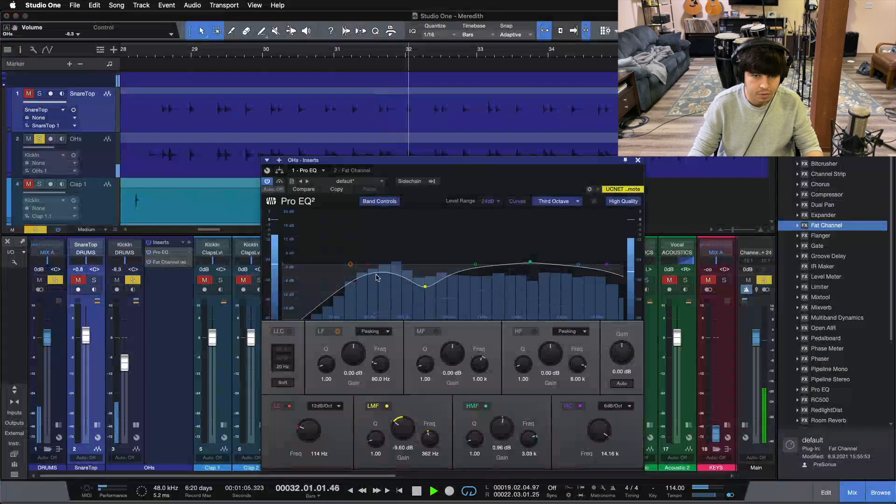
{"action": "left_click", "coordinate": [366, 265]}
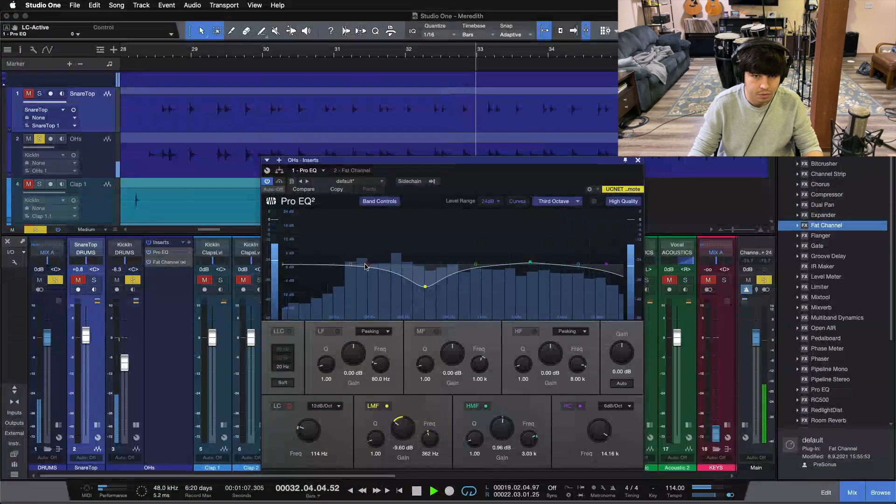
{"action": "left_click", "coordinate": [366, 266]}
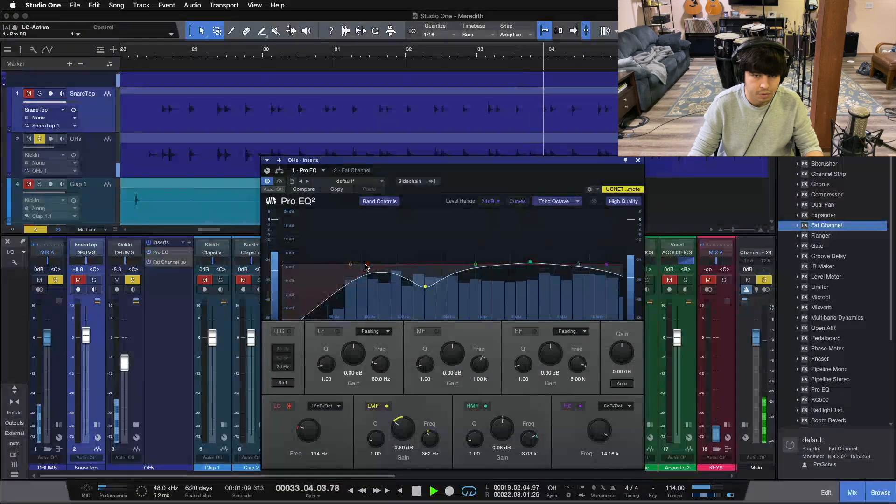
{"action": "left_click", "coordinate": [638, 160]}
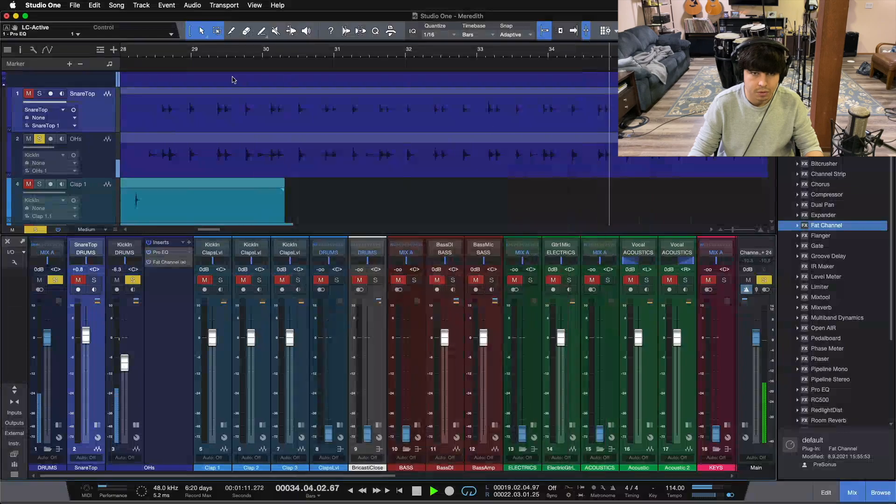
Replay the soloed overheads from around bar 29 and stop playback
{"action": "left_click", "coordinate": [239, 51]}
{"action": "left_click_drag", "start_coordinate": [239, 52], "coordinate": [274, 52]}
{"action": "key", "text": "space"}
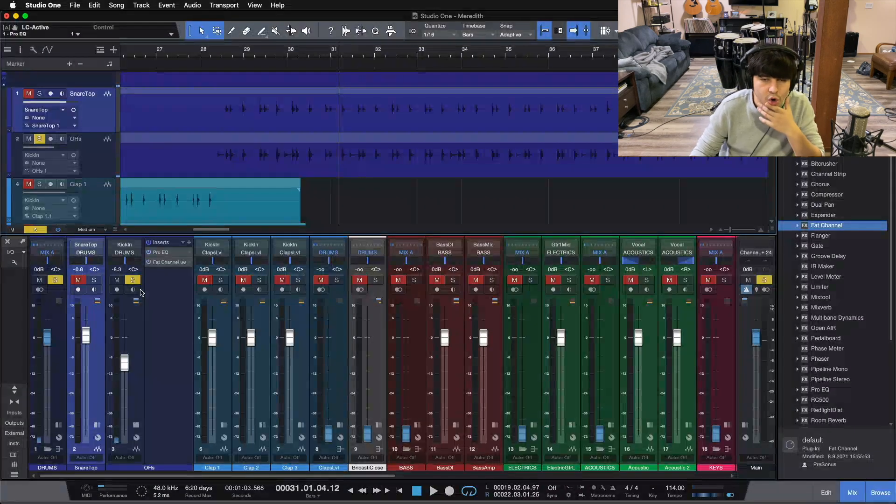
Duplicate the OHs track complete with its events and unsolo the original OHs
{"action": "right_click", "coordinate": [99, 151]}
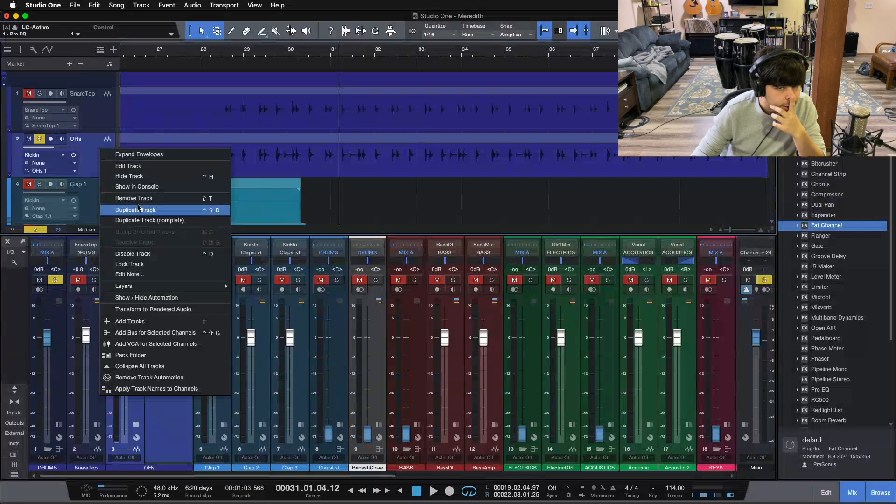
{"action": "left_click", "coordinate": [140, 221]}
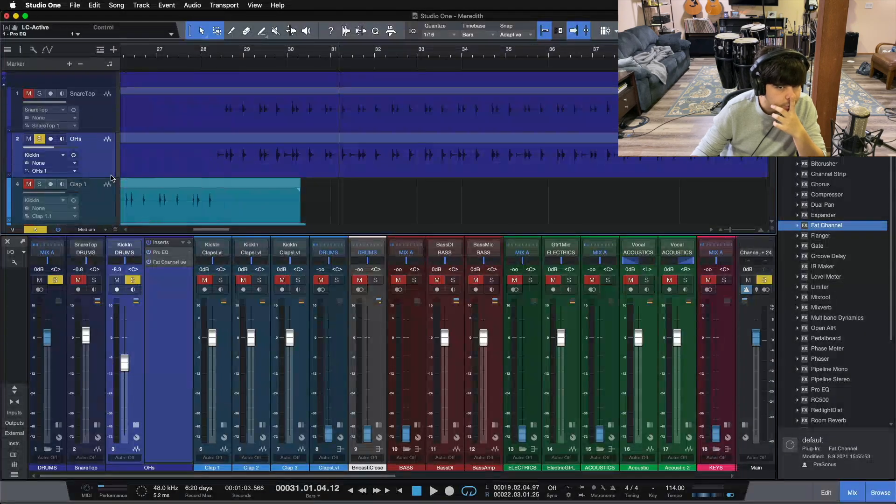
{"action": "left_click", "coordinate": [214, 51]}
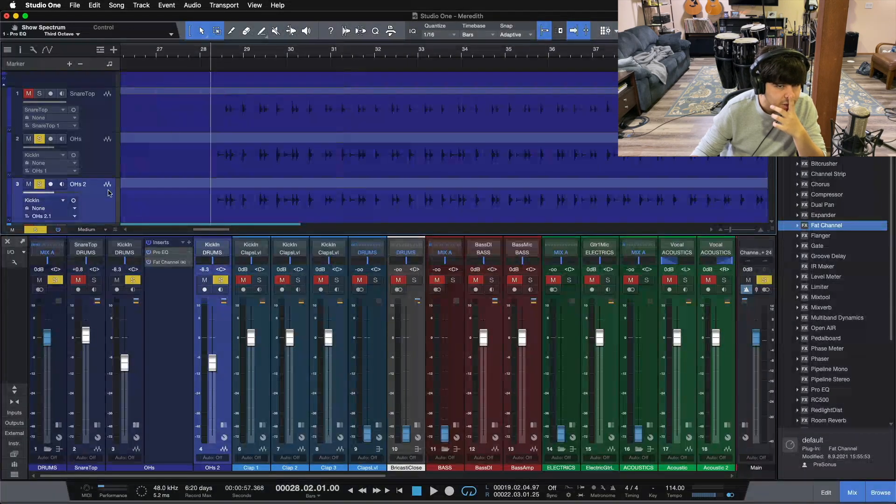
{"action": "left_click", "coordinate": [39, 139]}
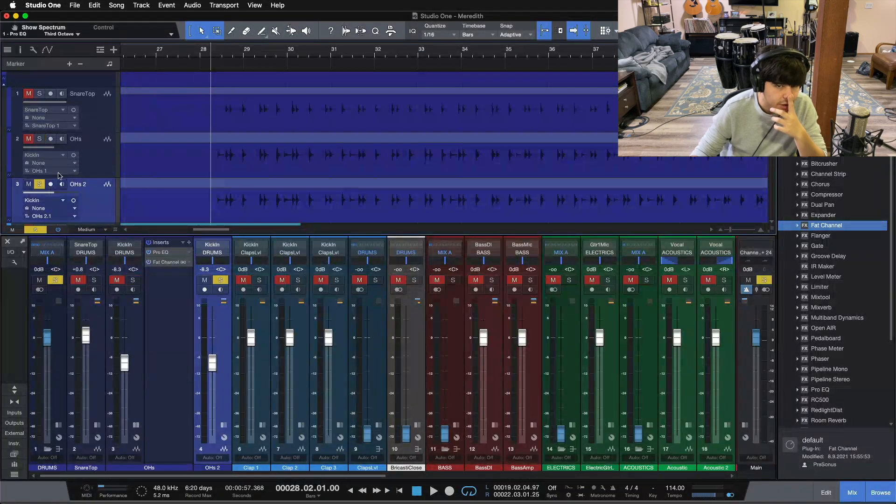
Show the OHs 2 channel's inserts and remove its Fat Channel
{"action": "left_click", "coordinate": [223, 425]}
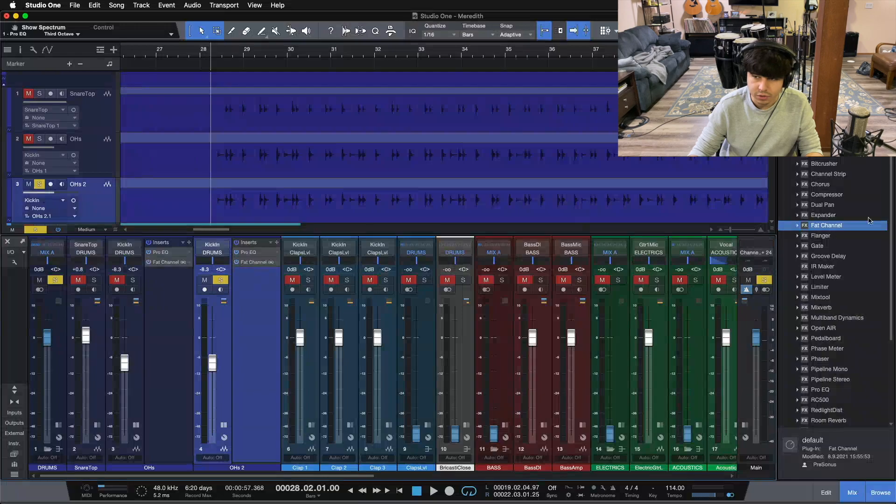
{"action": "right_click", "coordinate": [252, 263]}
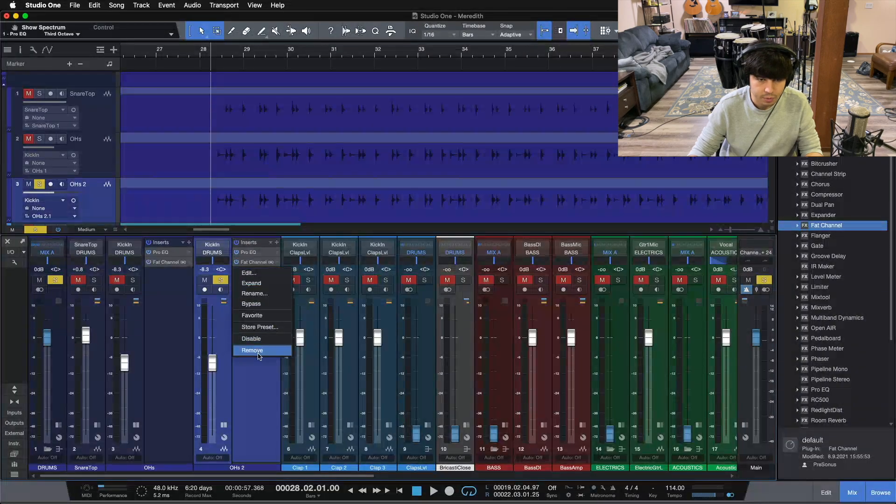
{"action": "left_click", "coordinate": [249, 351]}
Open the Pro EQ on OHs 2 and load its default preset
{"action": "left_click", "coordinate": [253, 254]}
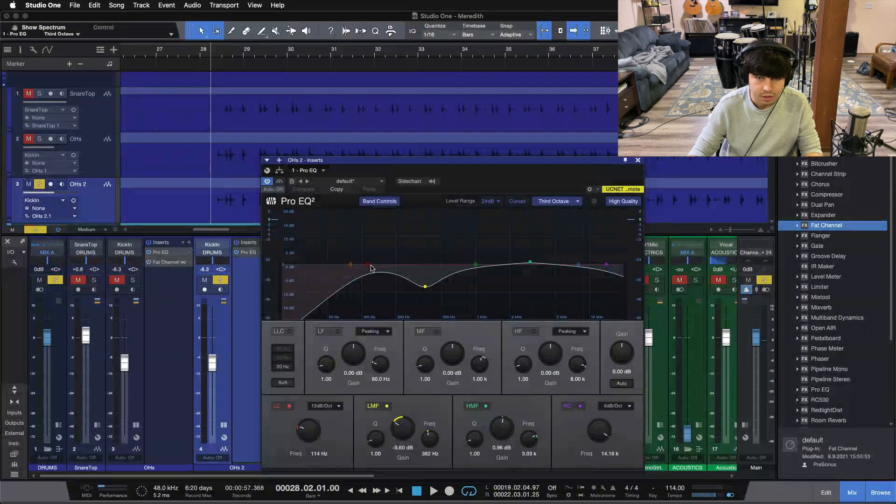
{"action": "left_click", "coordinate": [345, 182]}
{"action": "left_click", "coordinate": [332, 202]}
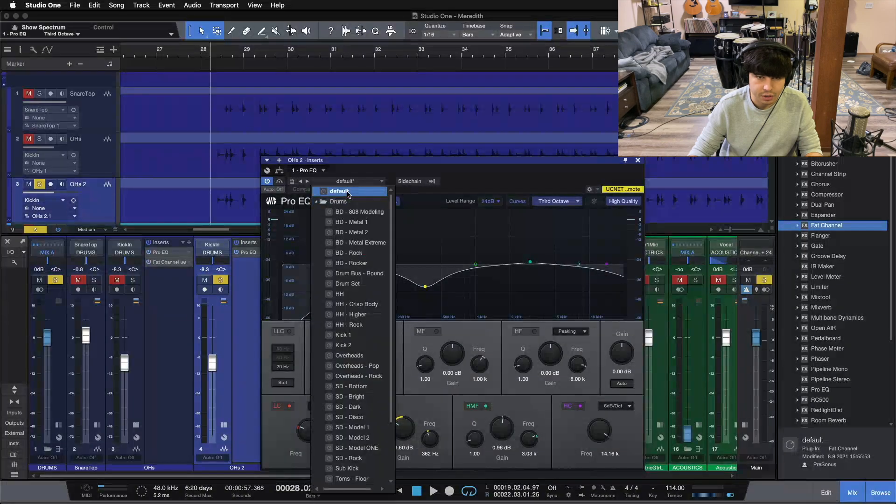
{"action": "left_click", "coordinate": [316, 201]}
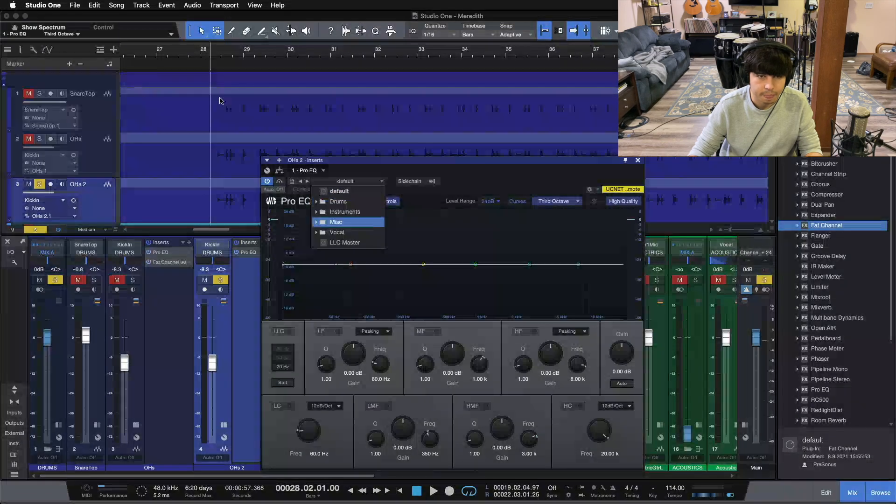
During playback from bar 28, enable the OHs 2 EQ's high cut at 24dB/Oct and 115 Hz, and its low cut at 59.8 Hz
{"action": "left_click", "coordinate": [204, 57]}
{"action": "key", "text": "space"}
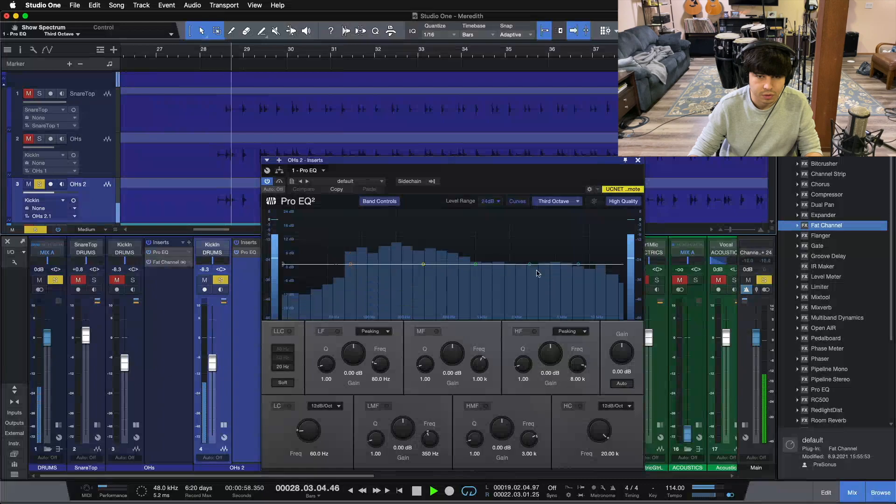
{"action": "left_click", "coordinate": [613, 405]}
{"action": "left_click", "coordinate": [610, 418]}
{"action": "left_click", "coordinate": [614, 406]}
{"action": "left_click", "coordinate": [613, 437]}
{"action": "left_click", "coordinate": [579, 405]}
{"action": "left_click_drag", "start_coordinate": [623, 264], "coordinate": [368, 297]}
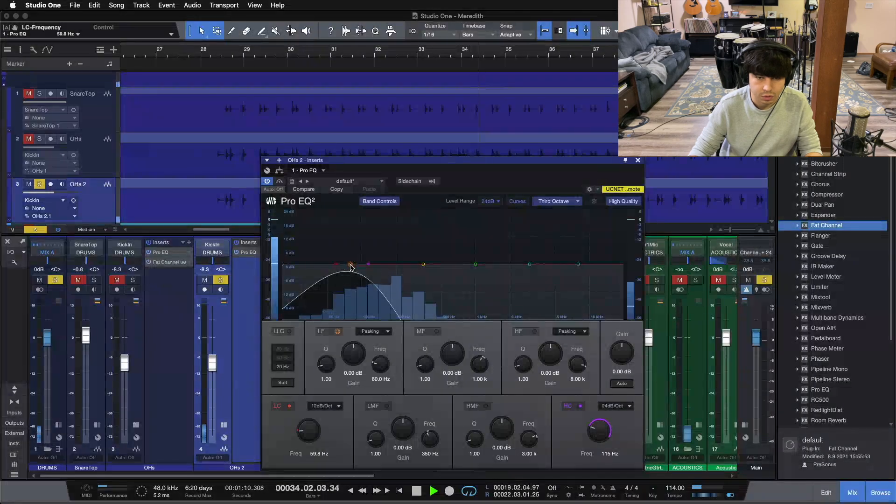
Boost the OHs 2 EQ's LF band by 5.28 dB at 70.8 Hz during playback, then close the EQ and stop
{"action": "left_click", "coordinate": [220, 56]}
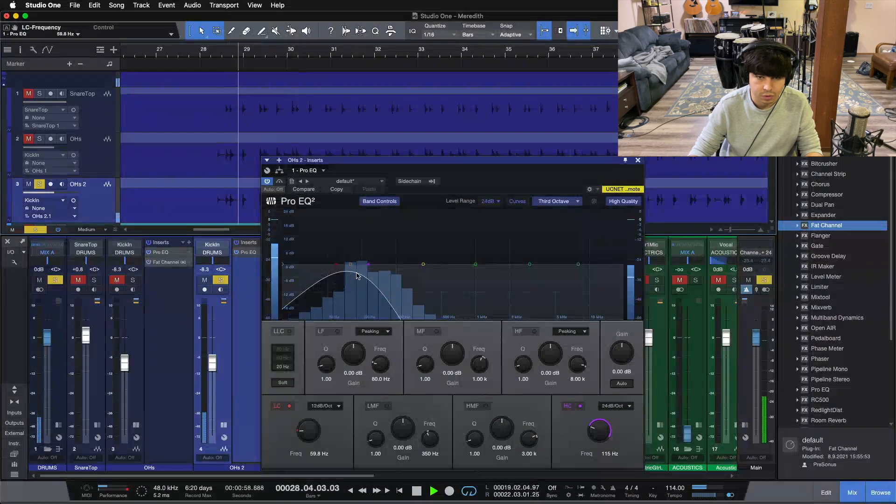
{"action": "left_click_drag", "start_coordinate": [351, 270], "coordinate": [345, 264]}
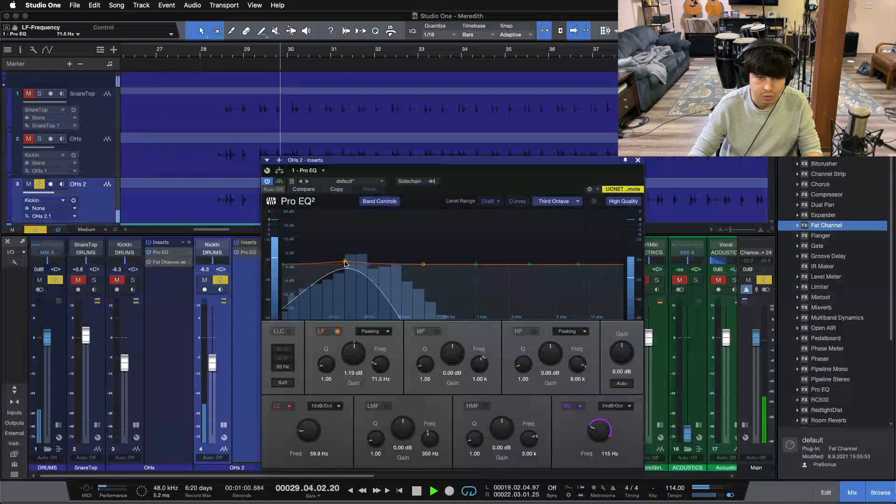
{"action": "left_click_drag", "start_coordinate": [352, 354], "coordinate": [352, 353]}
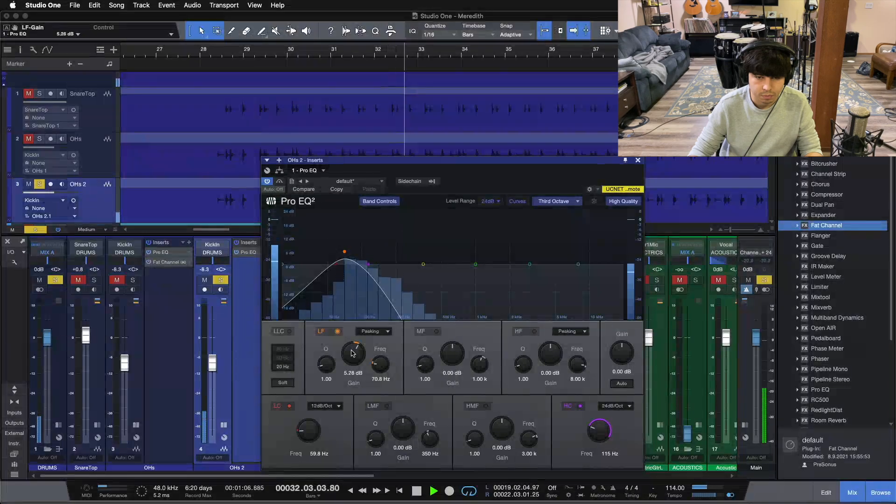
{"action": "left_click_drag", "start_coordinate": [352, 353], "coordinate": [352, 354]}
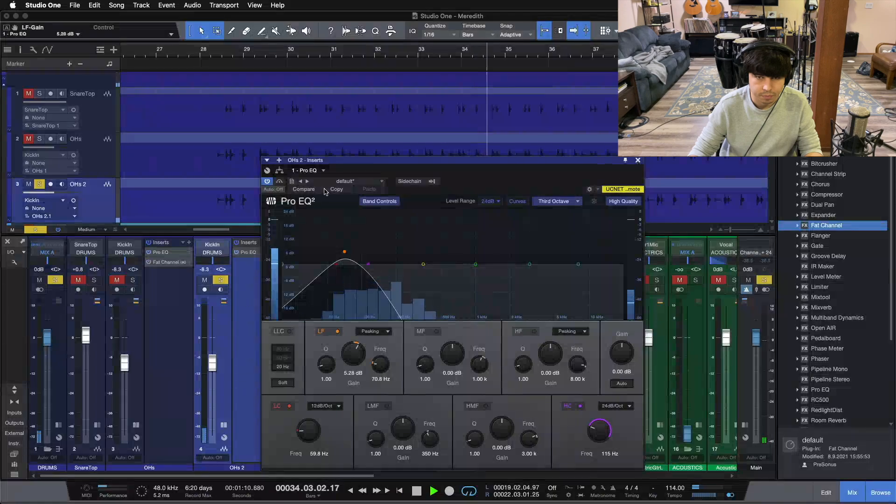
{"action": "left_click", "coordinate": [638, 161]}
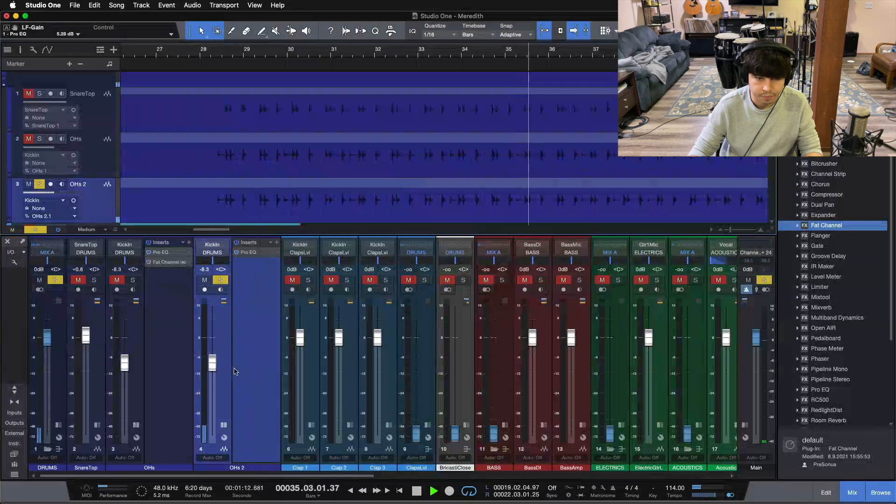
{"action": "key", "text": "space"}
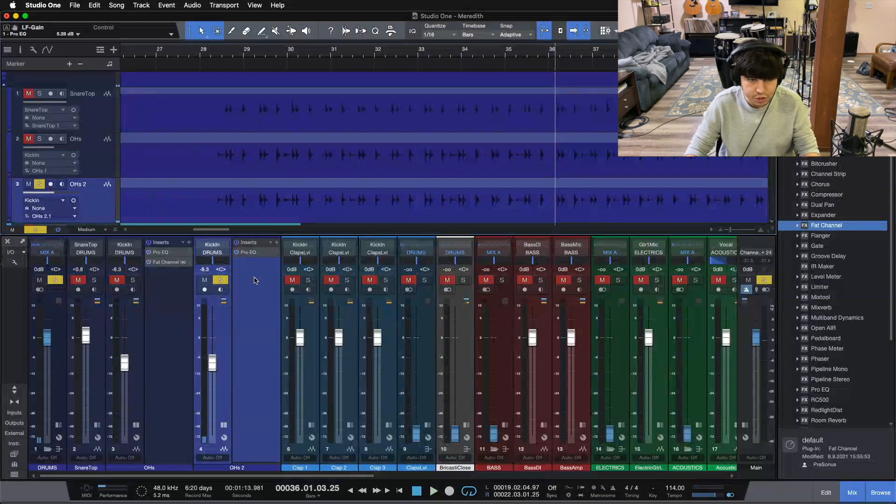
Return the playhead to bar 28 and switch the solo from OHs 2 to the original OHs channel
{"action": "mouse_move", "coordinate": [214, 54]}
{"action": "left_mouse_down"}
{"action": "mouse_move", "coordinate": [270, 29]}
{"action": "mouse_move", "coordinate": [210, 61]}
{"action": "left_mouse_up"}
{"action": "left_click", "coordinate": [221, 280]}
{"action": "left_click", "coordinate": [133, 280]}
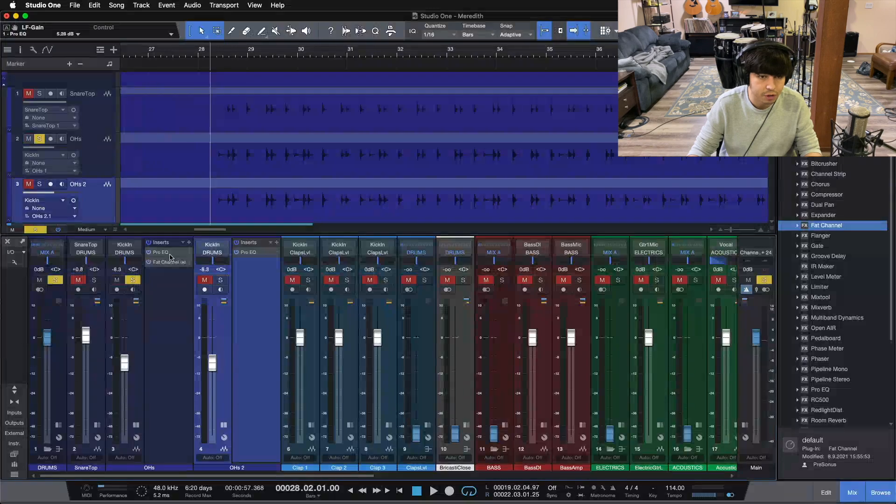
Set the OHs Pro EQ's low cut to a 24dB/Oct slope at 138 Hz while listening to playback
{"action": "left_click", "coordinate": [173, 252]}
{"action": "left_click", "coordinate": [324, 406]}
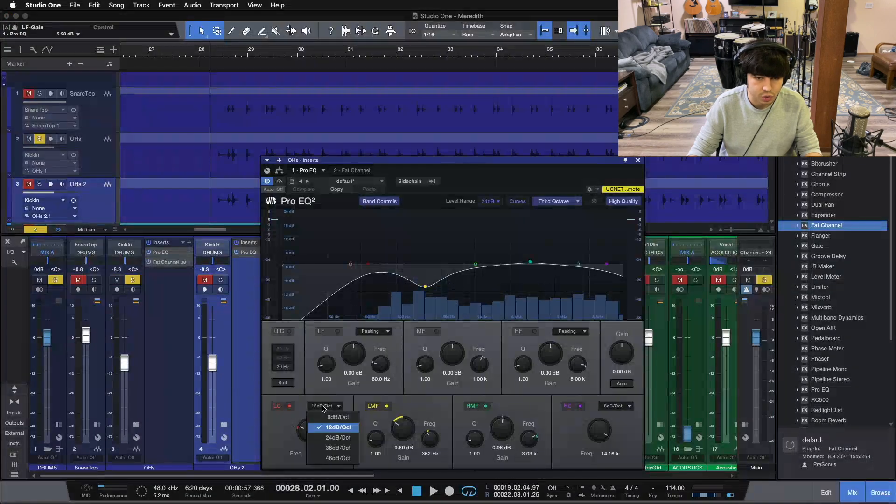
{"action": "left_click", "coordinate": [332, 434]}
{"action": "key", "text": "space"}
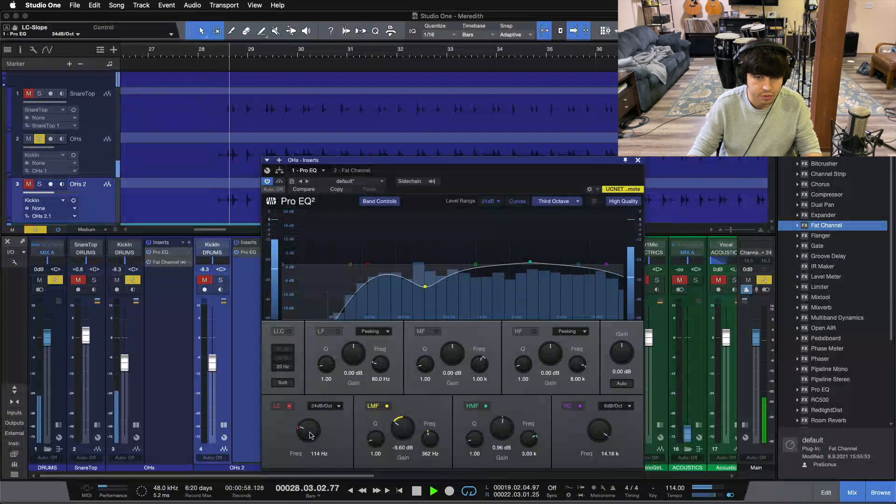
{"action": "left_click_drag", "start_coordinate": [307, 435], "coordinate": [307, 432]}
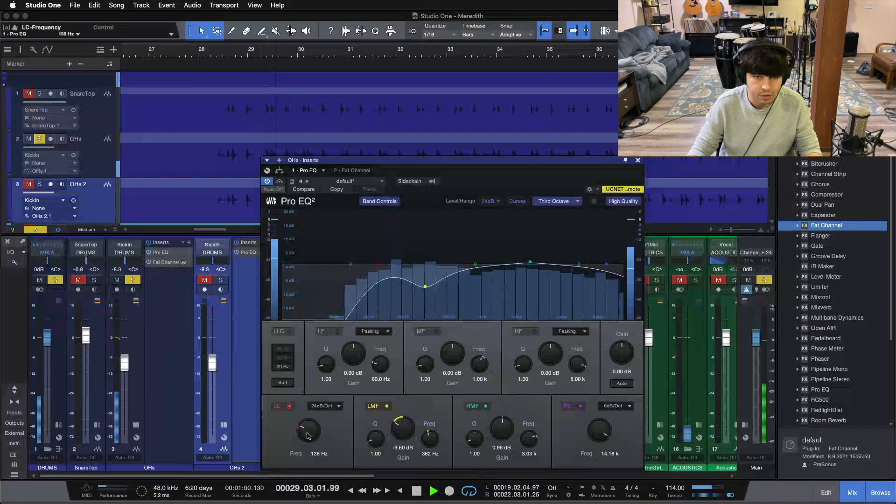
Continue playback from around bar 19 with SnareTop unmuted and soloed alongside OHs
{"action": "left_click", "coordinate": [573, 31]}
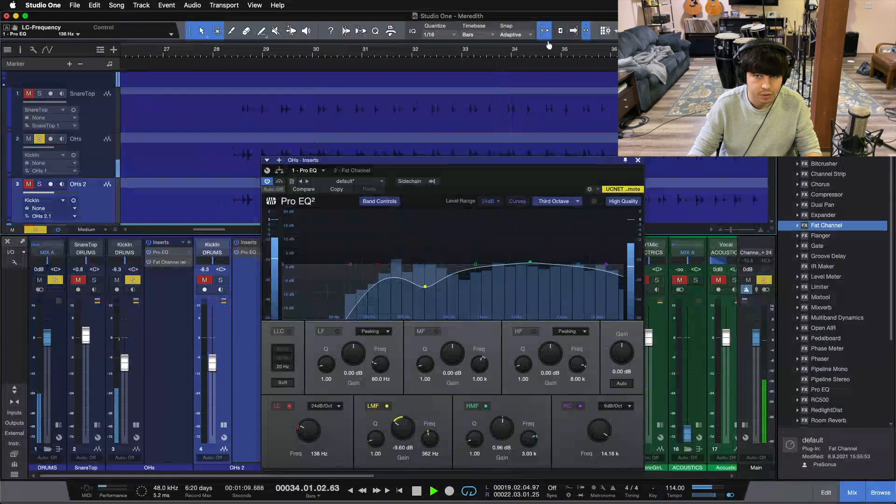
{"action": "scroll", "coordinate": [483, 49], "scroll_direction": "down", "scroll_amount": 10}
{"action": "left_click", "coordinate": [245, 61]}
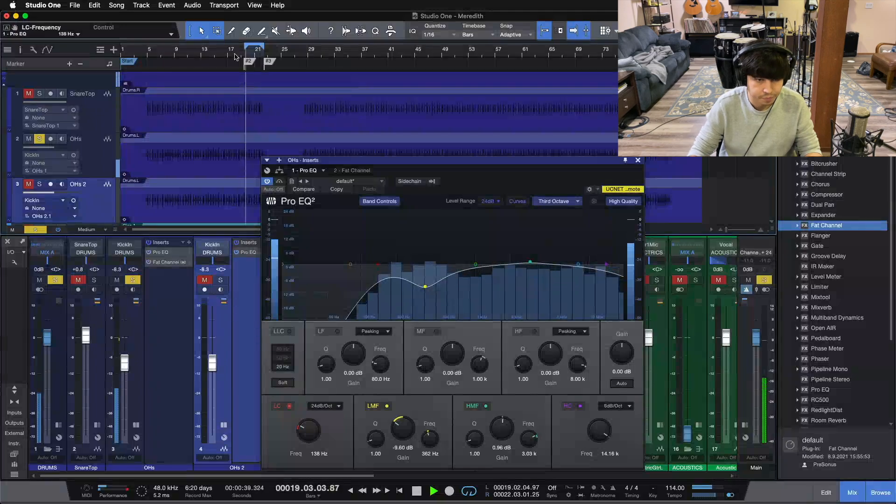
{"action": "left_click", "coordinate": [78, 280]}
{"action": "left_click", "coordinate": [95, 280]}
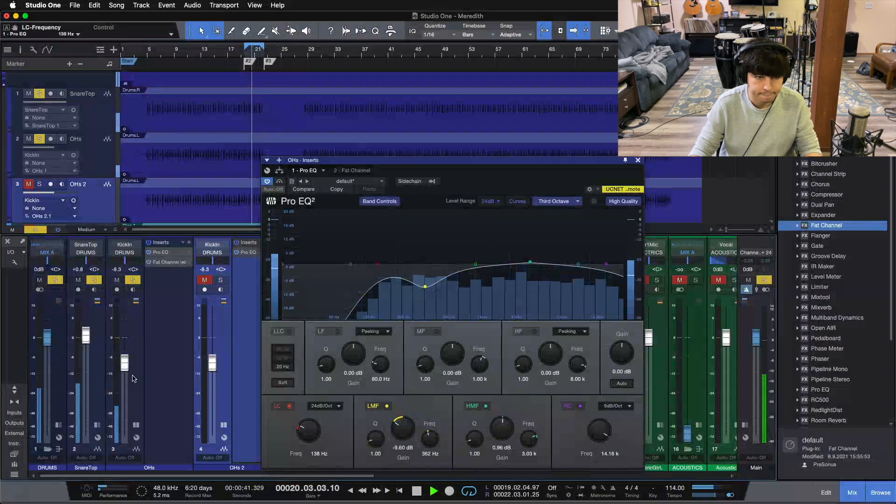
Lower the OHs fader to -8.8 dB, bring OHs 2 in unmuted and soloed, and collapse the OHs inserts
{"action": "left_click_drag", "start_coordinate": [125, 364], "coordinate": [125, 365]}
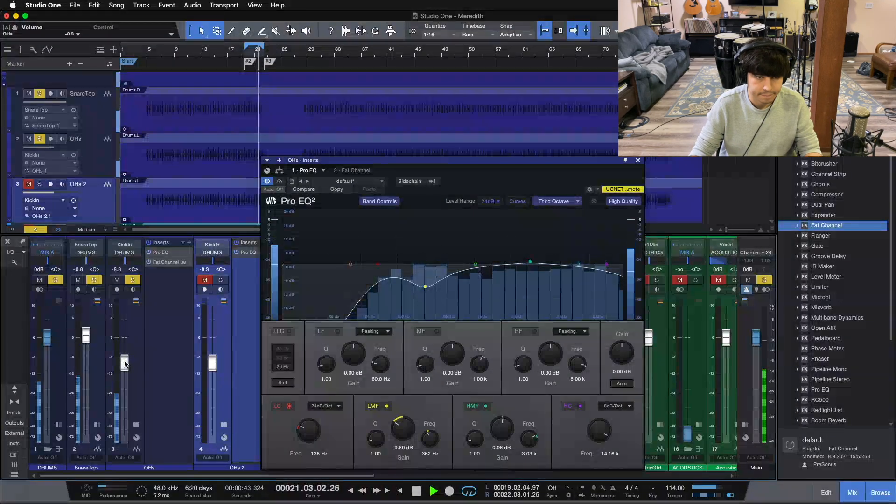
{"action": "left_click", "coordinate": [204, 280]}
{"action": "left_click", "coordinate": [220, 280]}
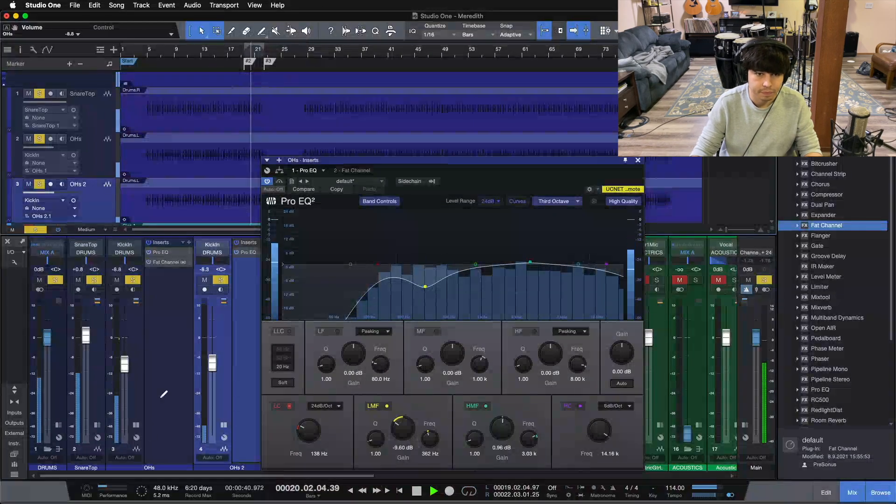
{"action": "double_click", "coordinate": [162, 427]}
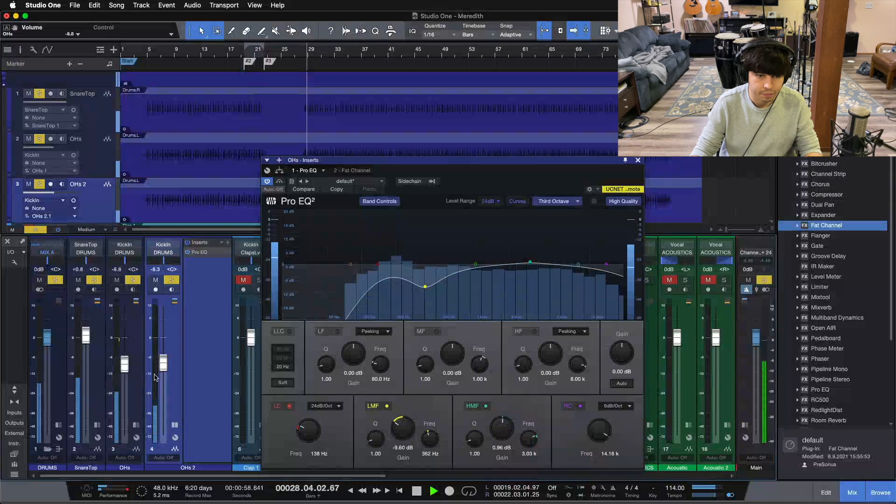
Balance OHs 2 against the other drums, replaying from around bar 29, and settle its fader at -5.4 dB
{"action": "left_click_drag", "start_coordinate": [162, 373], "coordinate": [165, 397]}
{"action": "scroll", "coordinate": [165, 397], "scroll_direction": "up", "scroll_amount": 5}
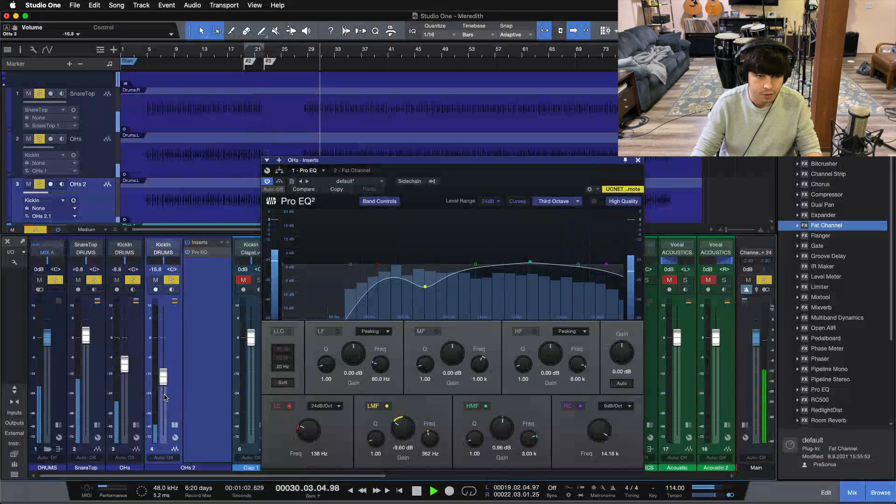
{"action": "scroll", "coordinate": [164, 397], "scroll_direction": "up", "scroll_amount": 3}
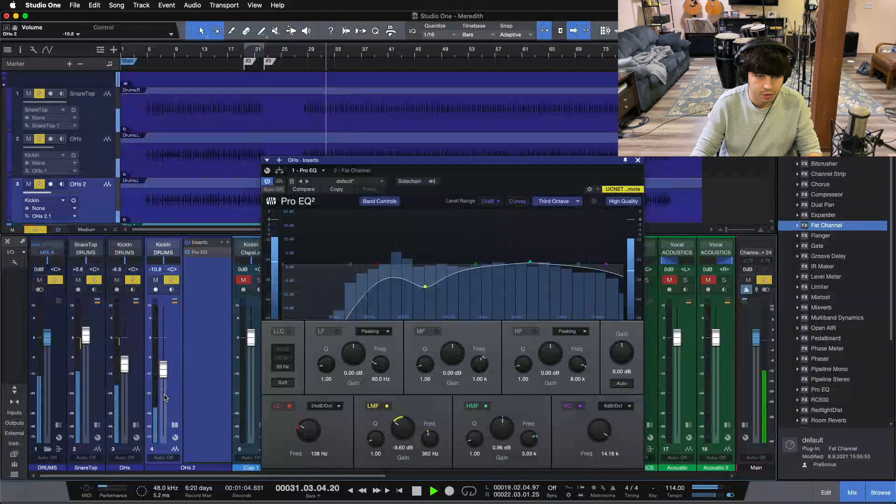
{"action": "scroll", "coordinate": [164, 397], "scroll_direction": "up", "scroll_amount": 2}
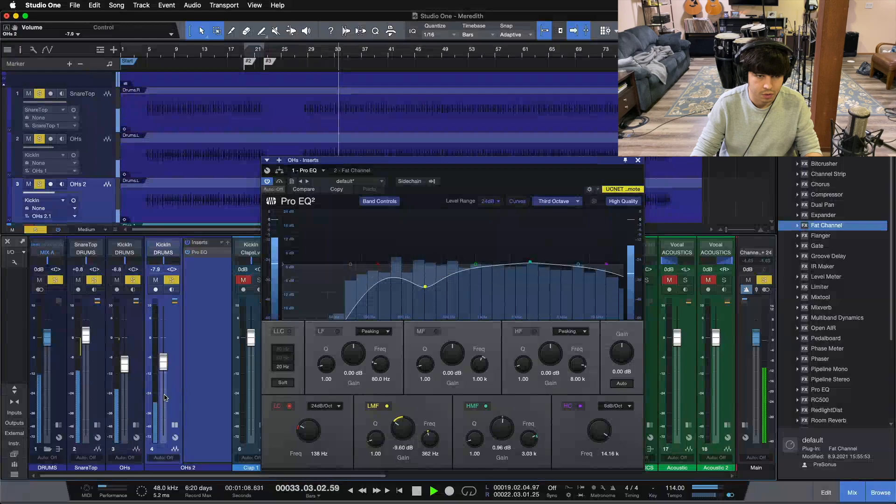
{"action": "scroll", "coordinate": [164, 397], "scroll_direction": "down", "scroll_amount": 1}
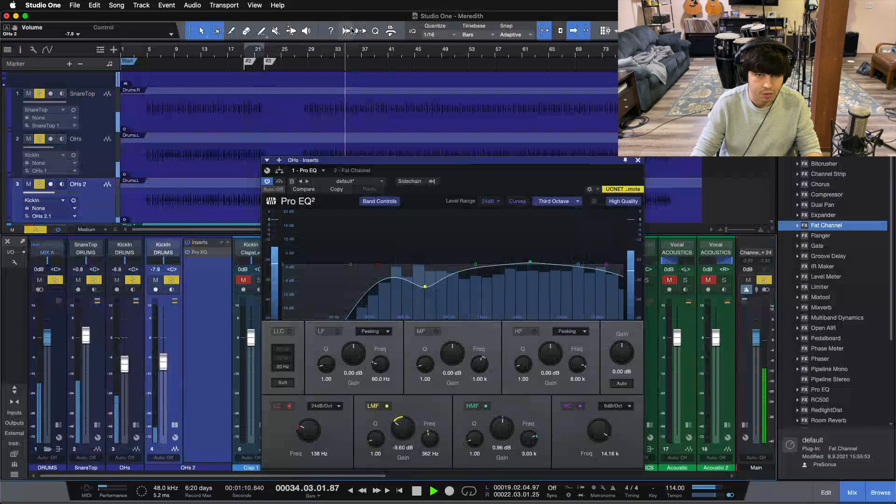
{"action": "left_click", "coordinate": [301, 54]}
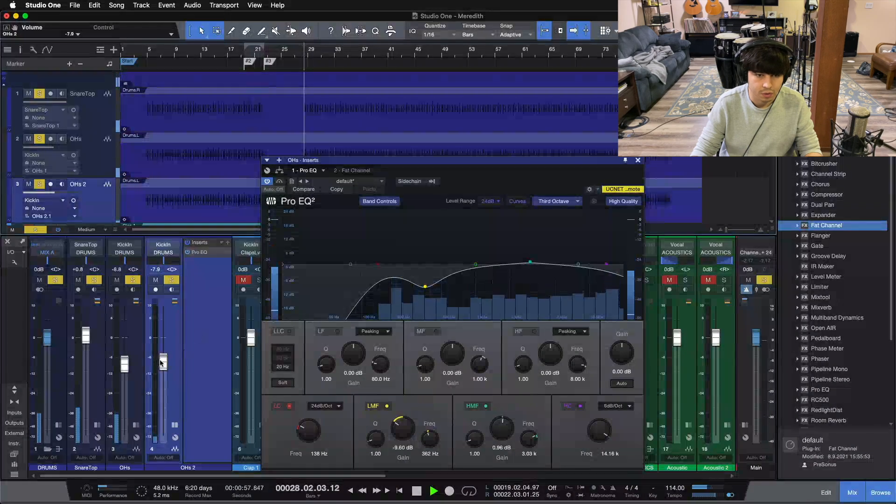
{"action": "scroll", "coordinate": [163, 362], "scroll_direction": "up", "scroll_amount": 1}
{"action": "scroll", "coordinate": [163, 363], "scroll_direction": "up", "scroll_amount": 2}
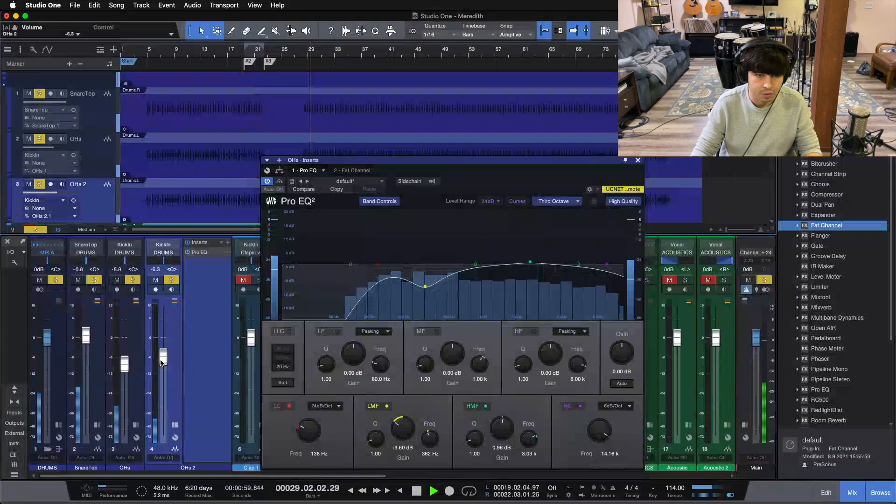
{"action": "scroll", "coordinate": [161, 363], "scroll_direction": "down", "scroll_amount": 1}
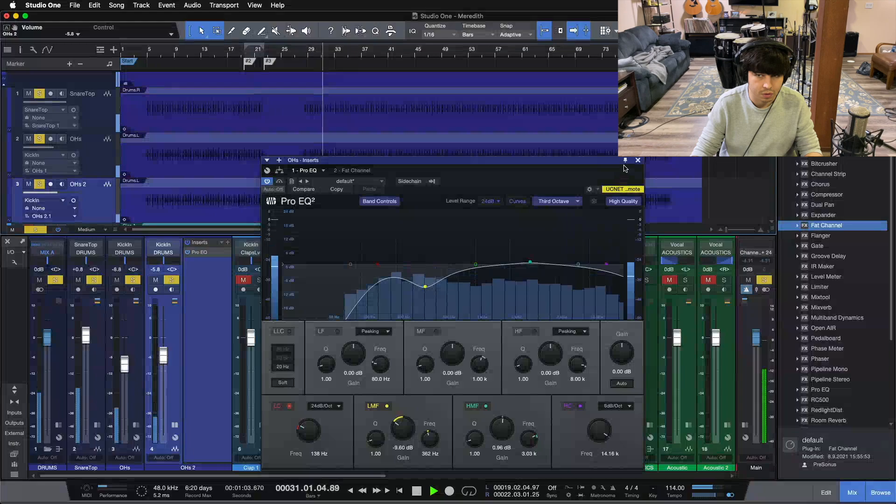
{"action": "left_click", "coordinate": [638, 160]}
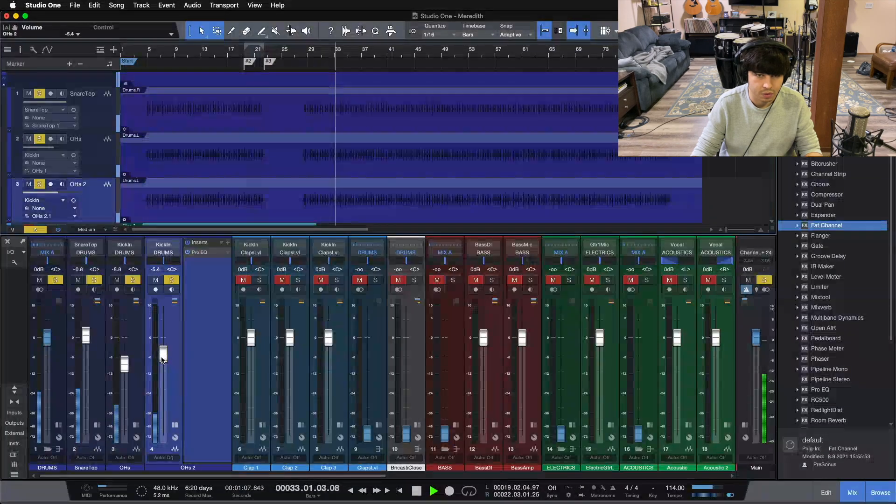
{"action": "left_click", "coordinate": [306, 50]}
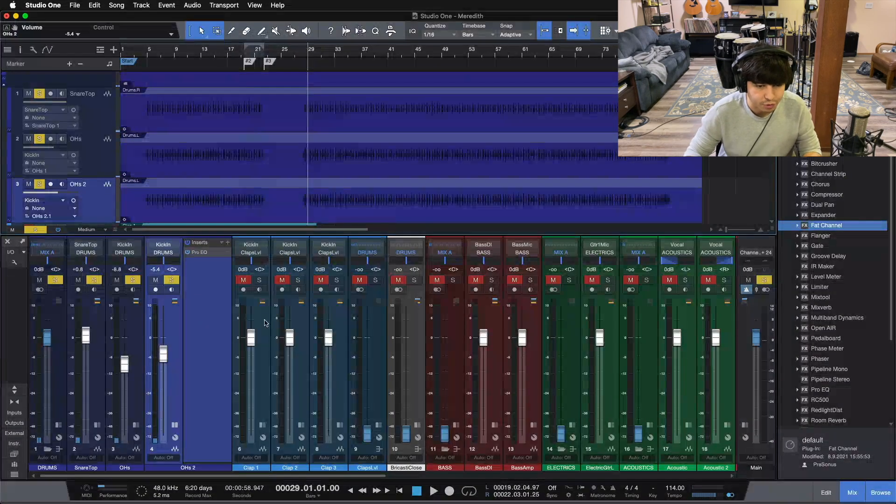
Rename the OHs 2 channel to FloorTom and move it between SnareTop and OHs
{"action": "double_click", "coordinate": [202, 467]}
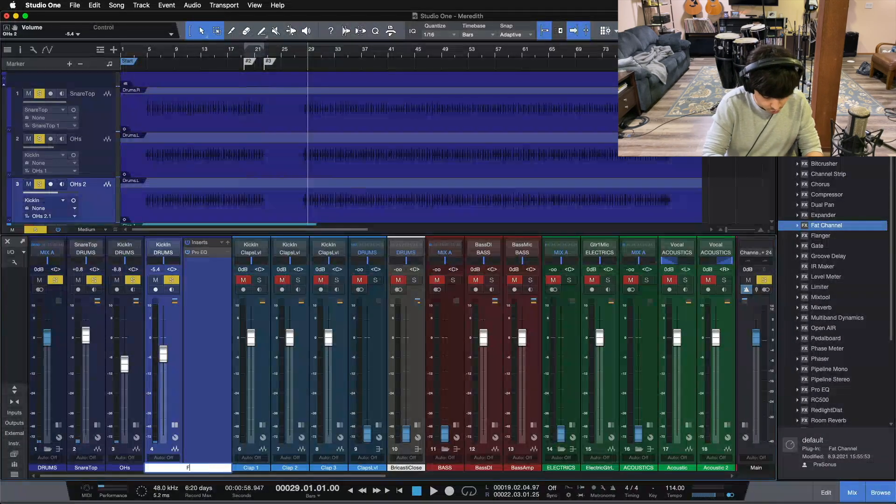
{"action": "type", "text": "FloorTom"}
{"action": "key", "text": "Return"}
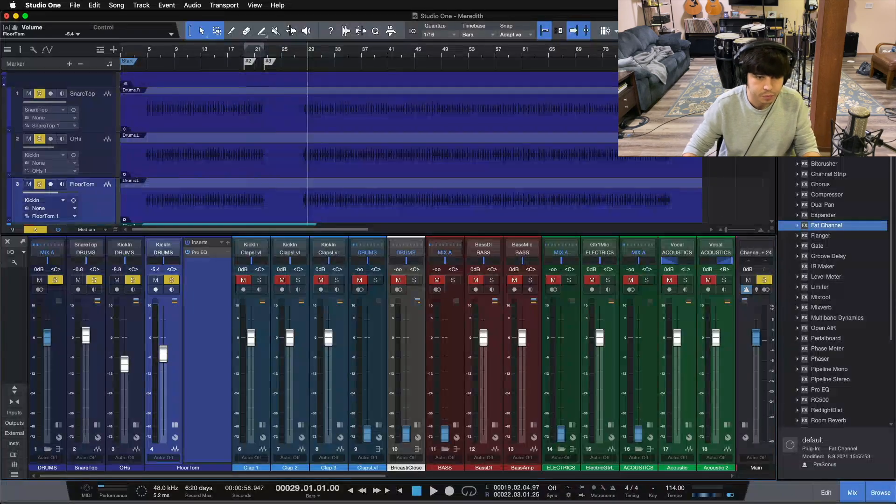
{"action": "left_click_drag", "start_coordinate": [173, 430], "coordinate": [108, 407]}
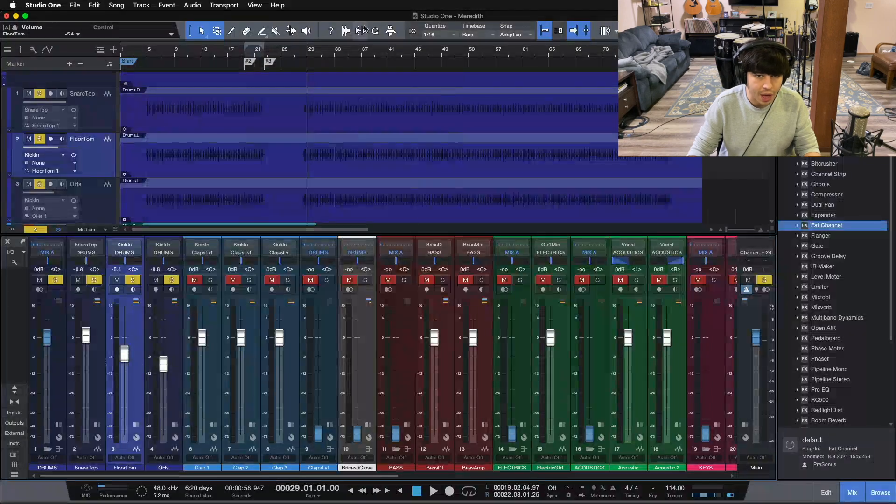
Select the OHs channel in the mixer
{"action": "left_click_drag", "start_coordinate": [301, 62], "coordinate": [299, 88]}
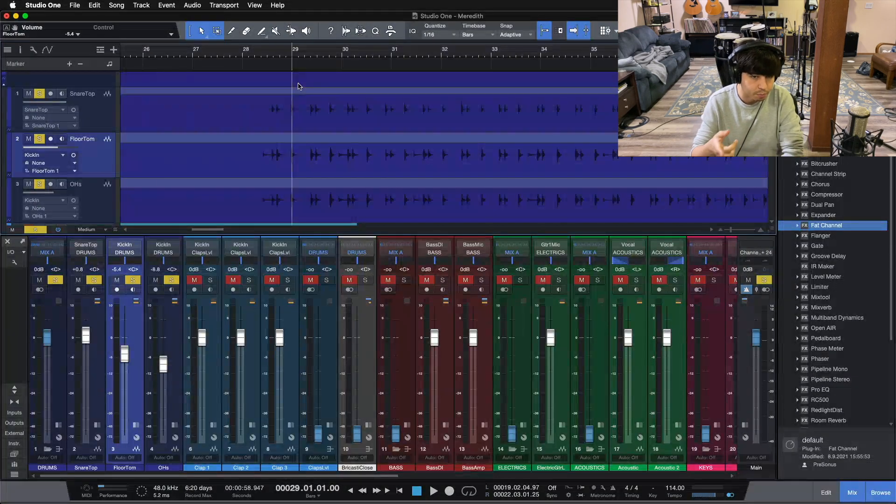
{"action": "left_click", "coordinate": [175, 327]}
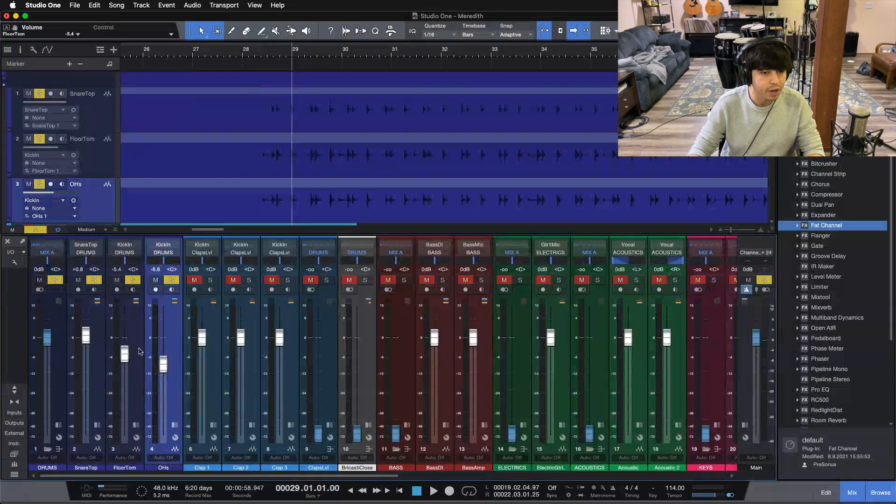
Play the drums from just after bar 28, try different left pan positions on FloorTom and set its pan to L60
{"action": "left_click", "coordinate": [91, 388]}
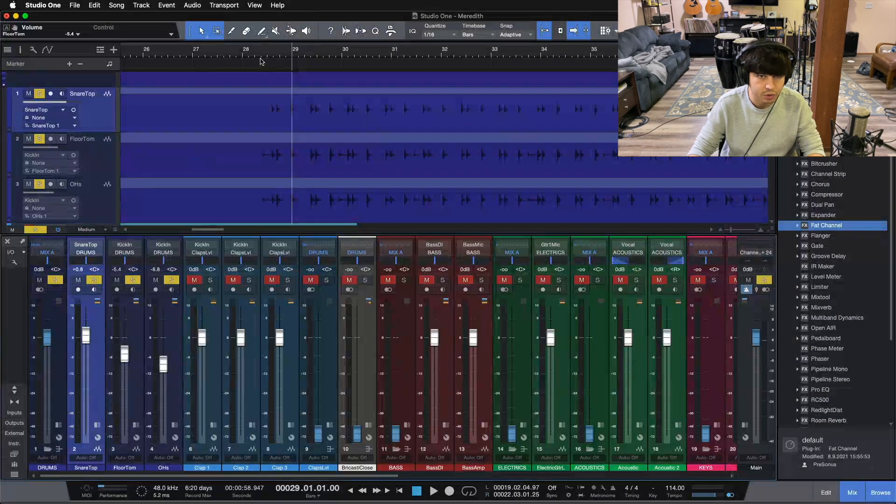
{"action": "left_click", "coordinate": [252, 54]}
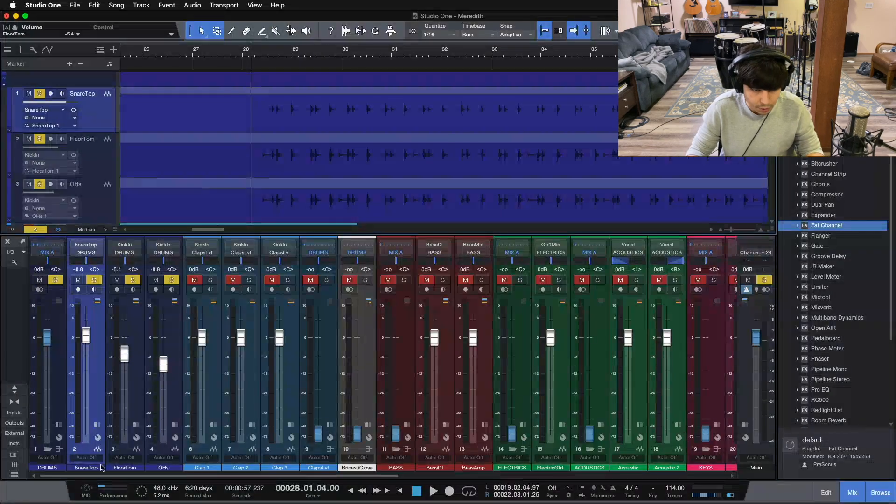
{"action": "left_click", "coordinate": [138, 410]}
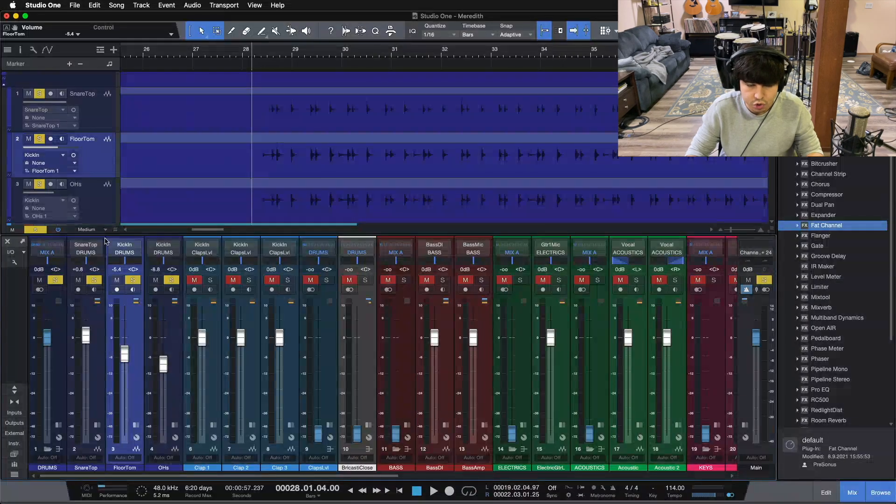
{"action": "key", "text": "space"}
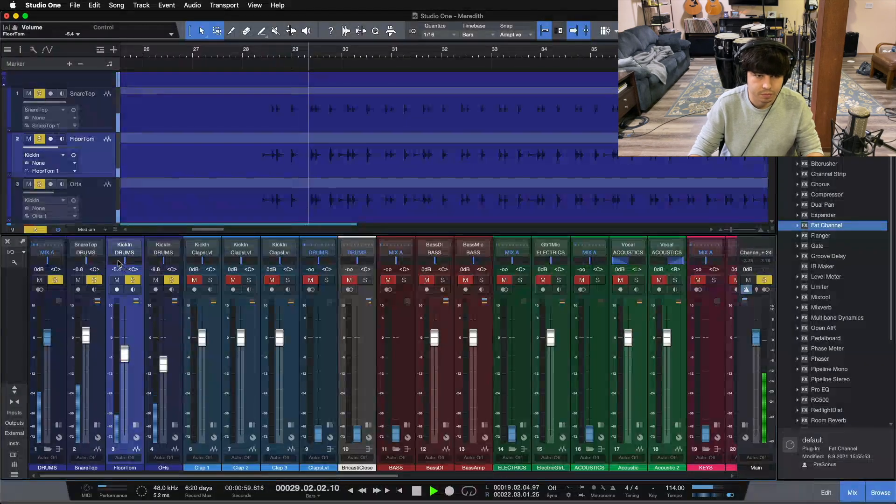
{"action": "left_click_drag", "start_coordinate": [124, 267], "coordinate": [100, 263]}
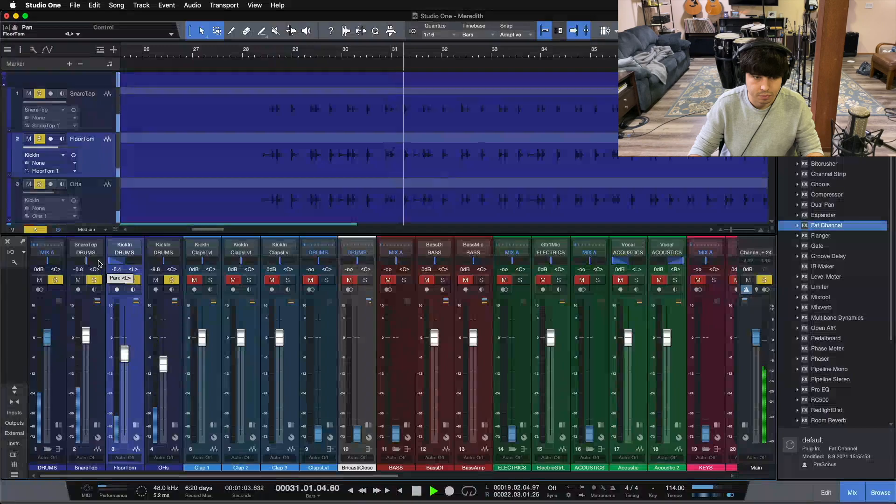
{"action": "left_click", "coordinate": [115, 265]}
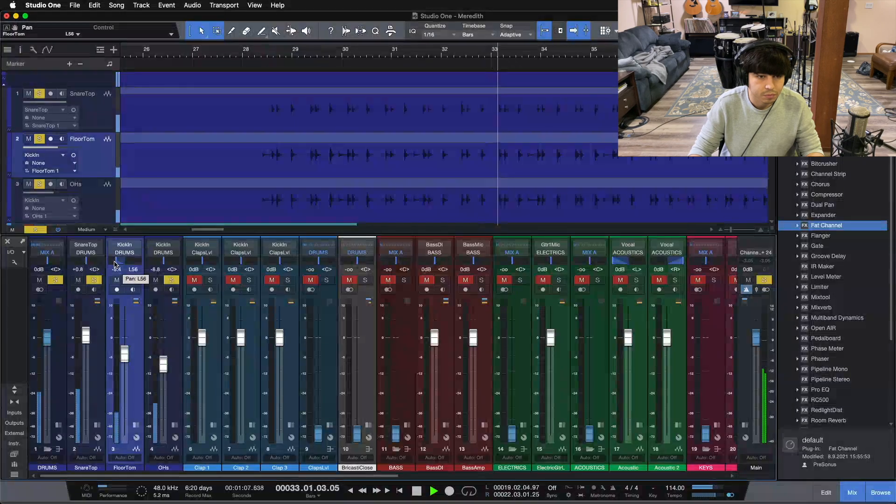
{"action": "left_click_drag", "start_coordinate": [115, 264], "coordinate": [113, 263]}
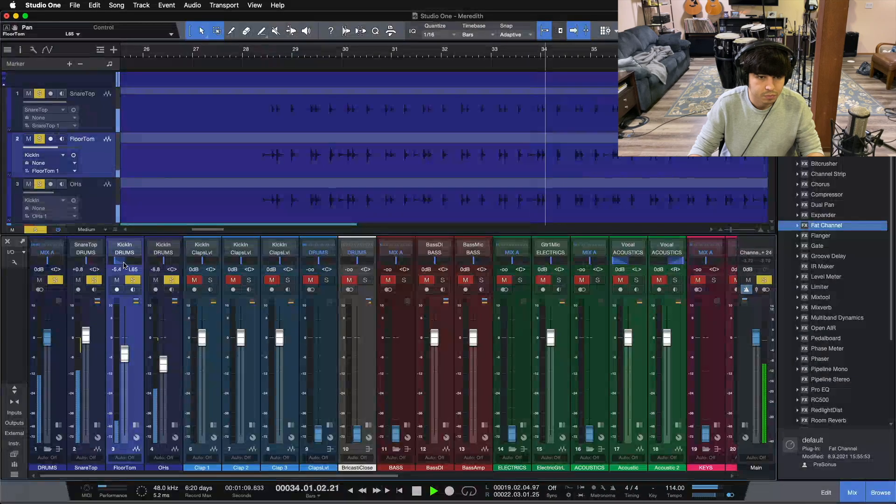
{"action": "left_click", "coordinate": [133, 270]}
{"action": "type", "text": "L60"}
{"action": "key", "text": "Return"}
Pan the OHs channel to L56 and replay the drums from around bar 28
{"action": "left_click_drag", "start_coordinate": [163, 262], "coordinate": [154, 262]}
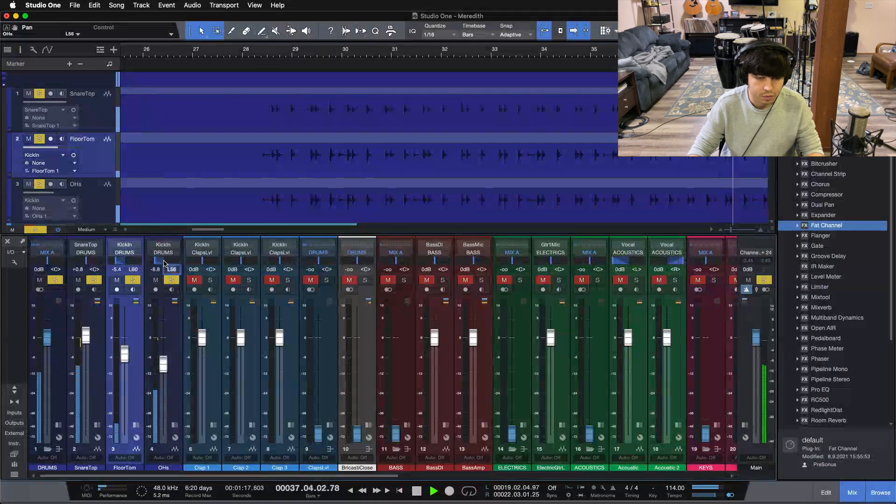
{"action": "left_click", "coordinate": [170, 337]}
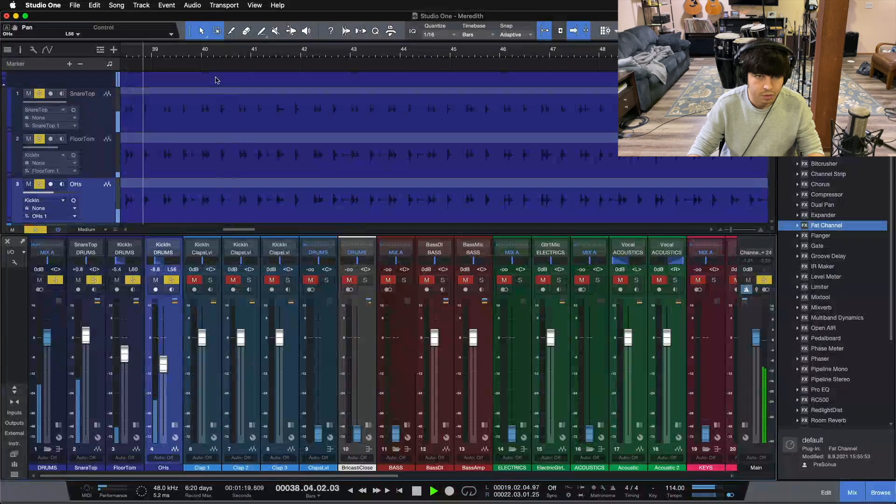
{"action": "key", "text": "w"}
{"action": "key", "text": "w"}
{"action": "key", "text": "w"}
{"action": "left_click", "coordinate": [307, 50]}
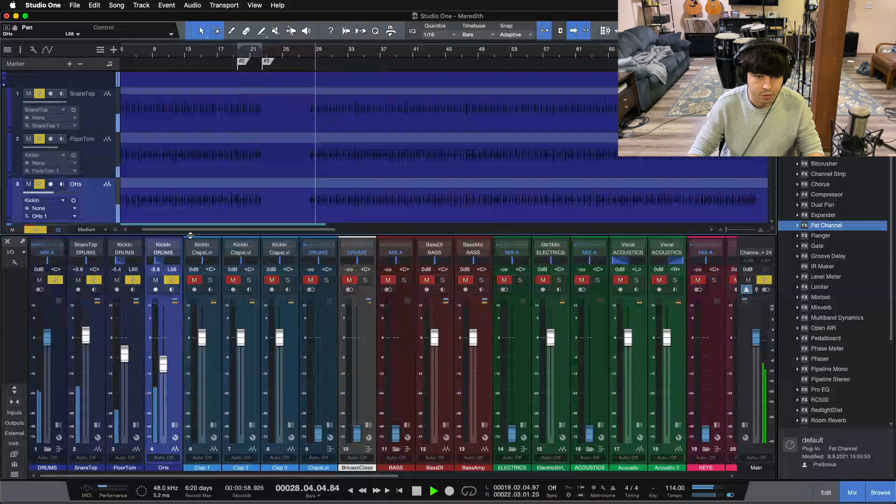
Return the OHs and FloorTom pans to centre and stop playback
{"action": "left_click", "coordinate": [170, 258], "text": "alt"}
{"action": "left_click", "coordinate": [130, 260], "text": "alt"}
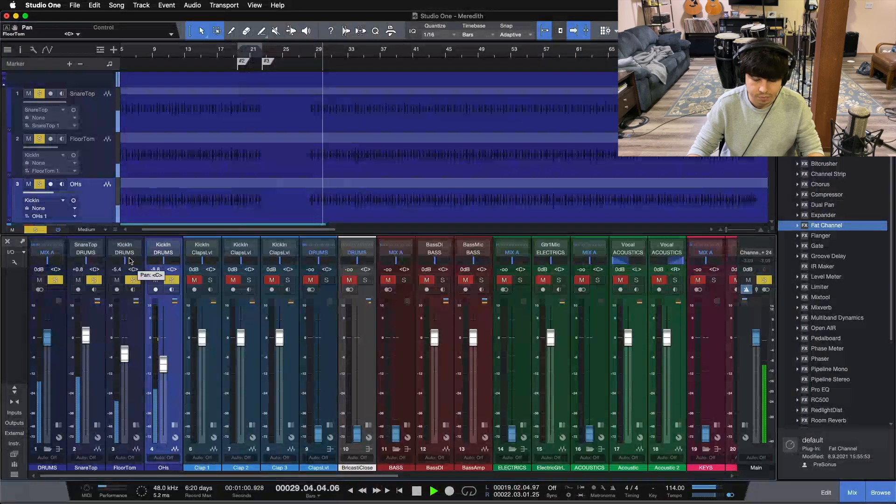
{"action": "key", "text": "space"}
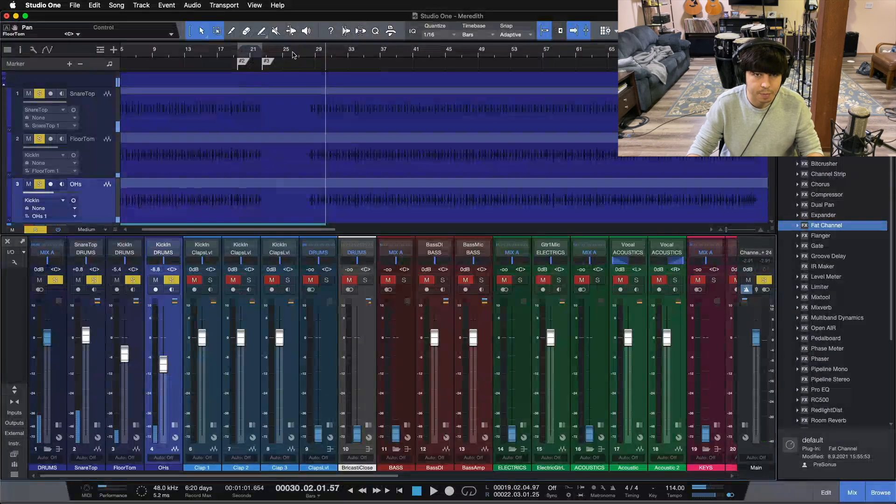
Replay the drums from around bar 28 and raise the FloorTom fader to -5.0 dB
{"action": "key", "text": "e"}
{"action": "left_click_drag", "start_coordinate": [324, 66], "coordinate": [241, 71]}
{"action": "left_click", "coordinate": [290, 53]}
{"action": "key", "text": "space"}
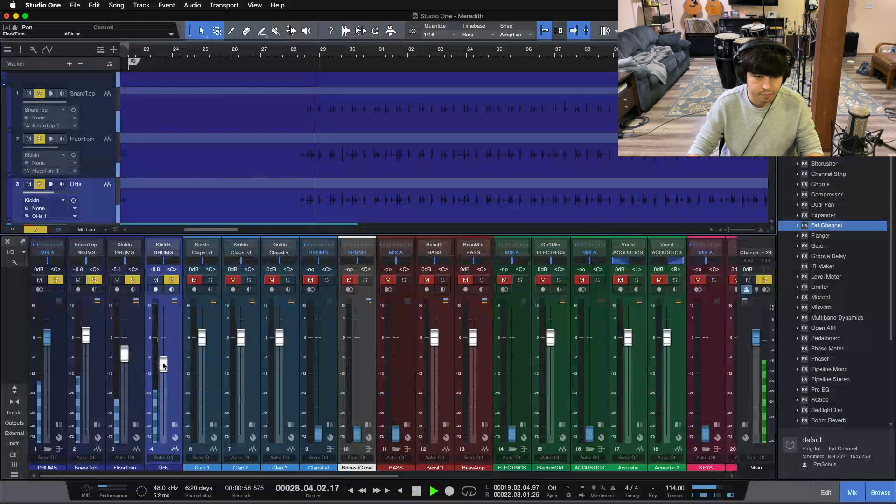
{"action": "left_click_drag", "start_coordinate": [125, 357], "coordinate": [124, 354]}
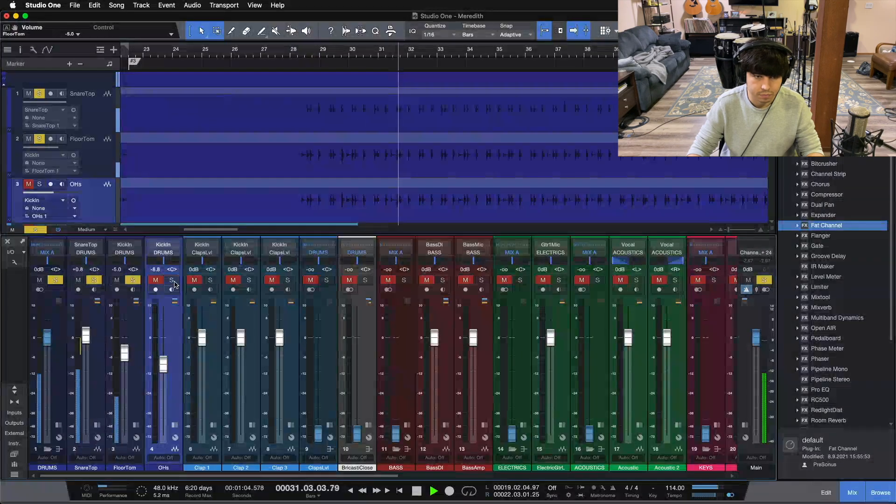
Replay the drums from around bar 7, inspect SnareTop's Pro EQ 2 settings and compare the sound with OHs muted
{"action": "left_click_drag", "start_coordinate": [364, 58], "coordinate": [443, 16]}
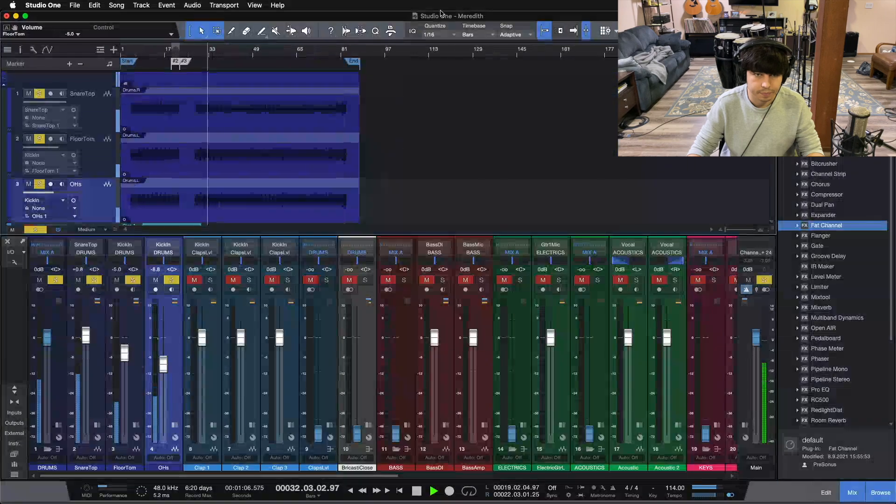
{"action": "left_click", "coordinate": [137, 55]}
{"action": "key", "text": "f"}
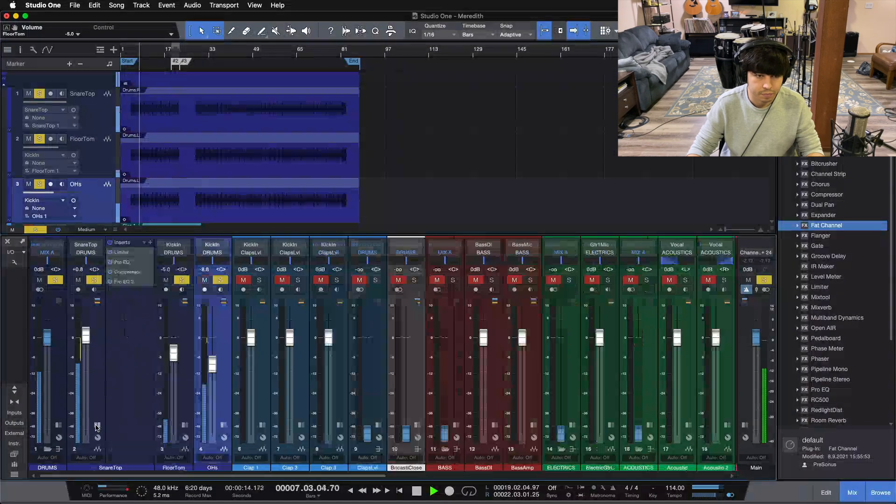
{"action": "left_click", "coordinate": [97, 425]}
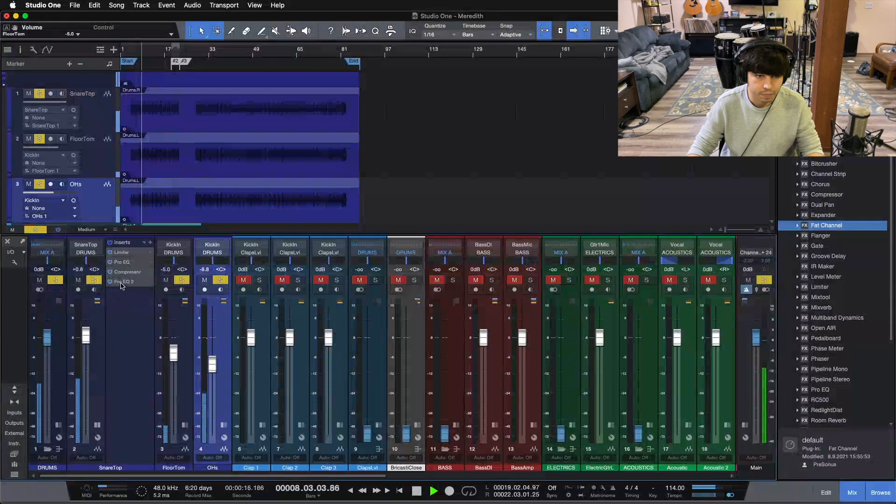
{"action": "left_click", "coordinate": [123, 281]}
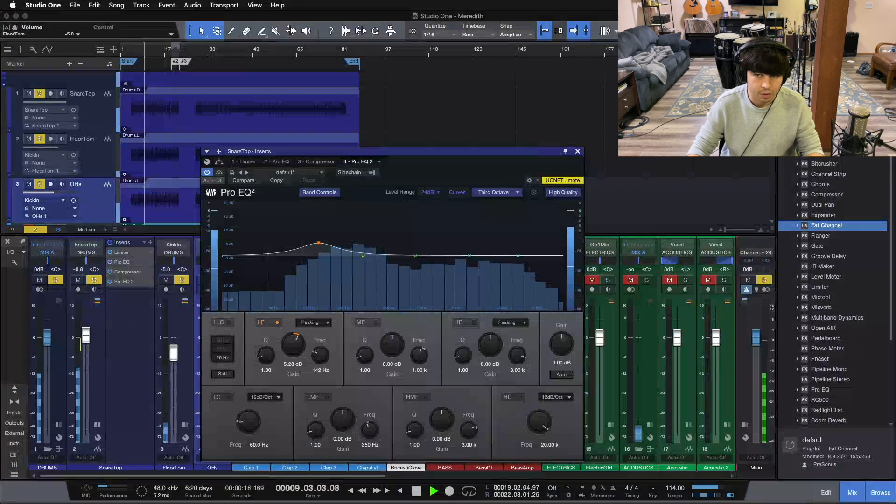
{"action": "left_click", "coordinate": [578, 151]}
{"action": "left_click", "coordinate": [204, 280]}
{"action": "left_click", "coordinate": [220, 280]}
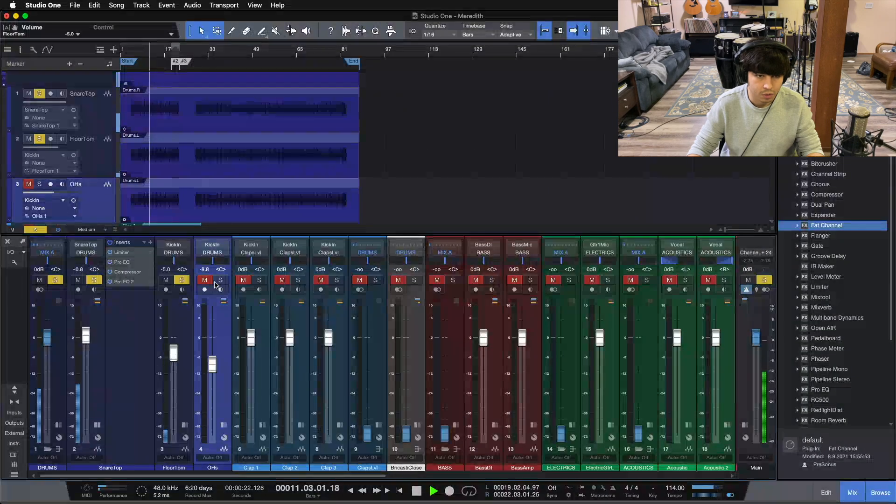
Compare SnareTop with inverted and normal polarity using the console's input controls, leaving polarity normal and the input controls hidden
{"action": "left_click", "coordinate": [15, 264]}
{"action": "left_click", "coordinate": [10, 164]}
{"action": "left_click", "coordinate": [116, 344]}
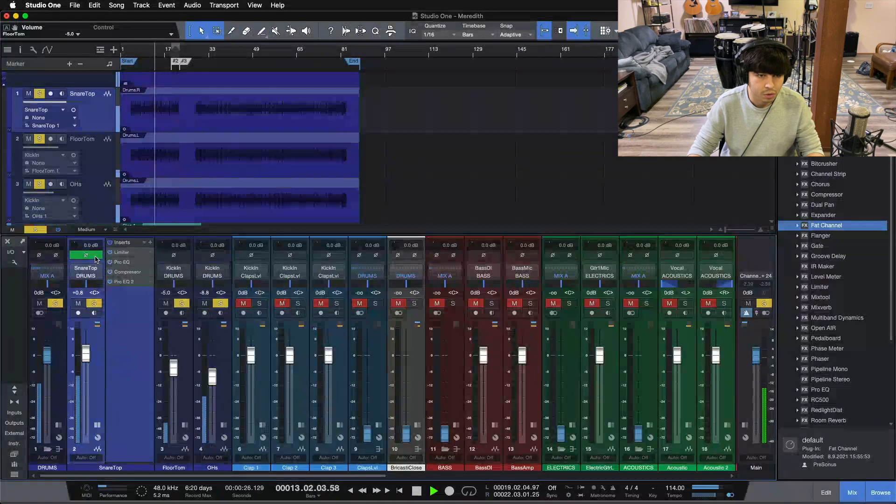
{"action": "left_click", "coordinate": [148, 57]}
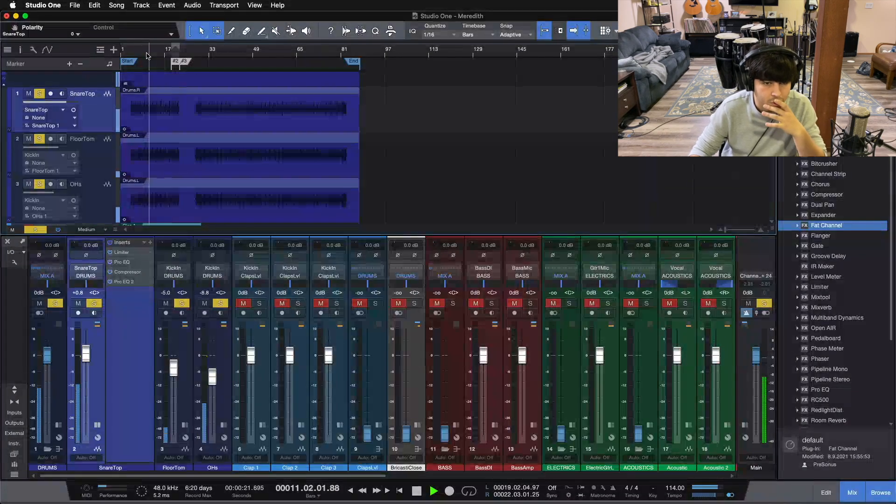
{"action": "left_click", "coordinate": [86, 255]}
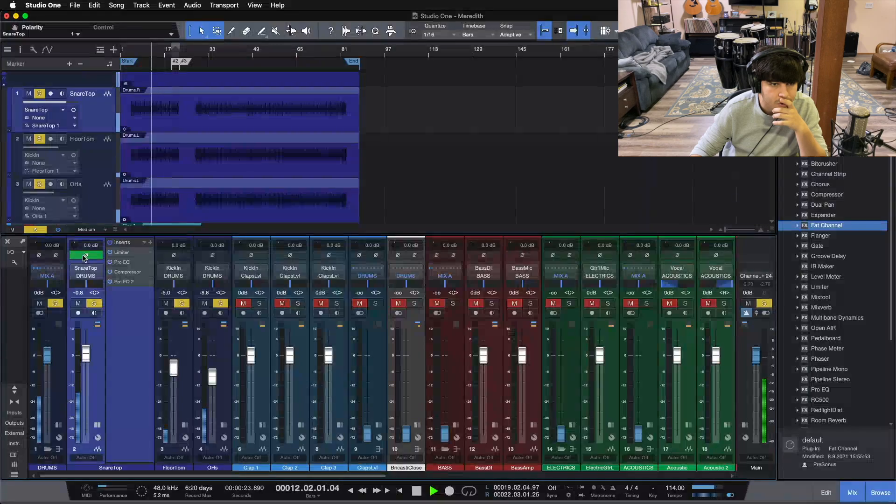
{"action": "left_click", "coordinate": [97, 425]}
{"action": "left_click", "coordinate": [86, 256]}
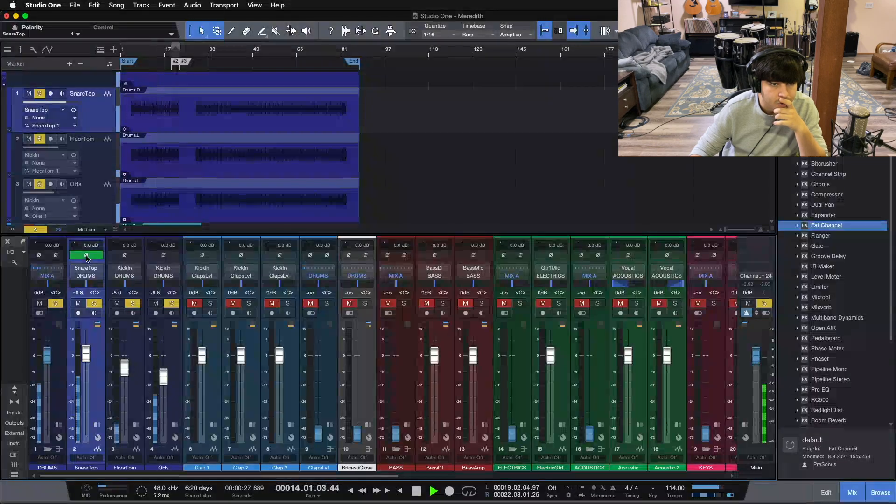
{"action": "left_click", "coordinate": [18, 264]}
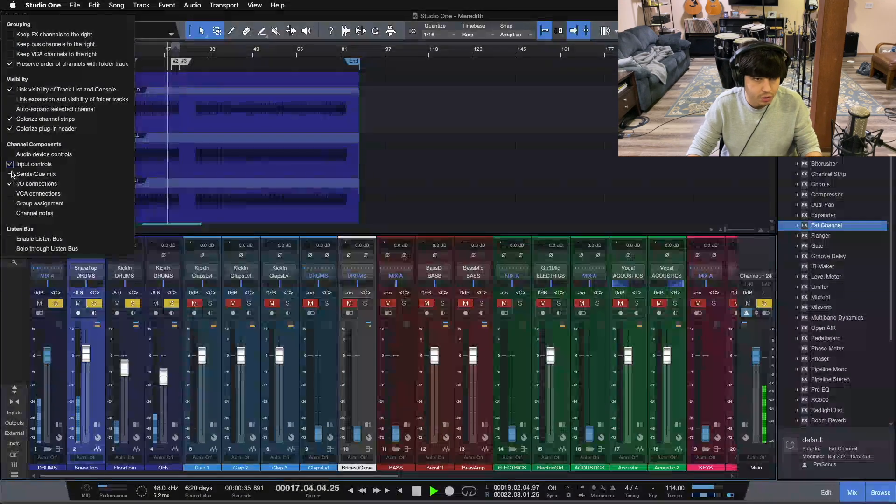
{"action": "left_click", "coordinate": [10, 165]}
{"action": "left_click", "coordinate": [90, 386]}
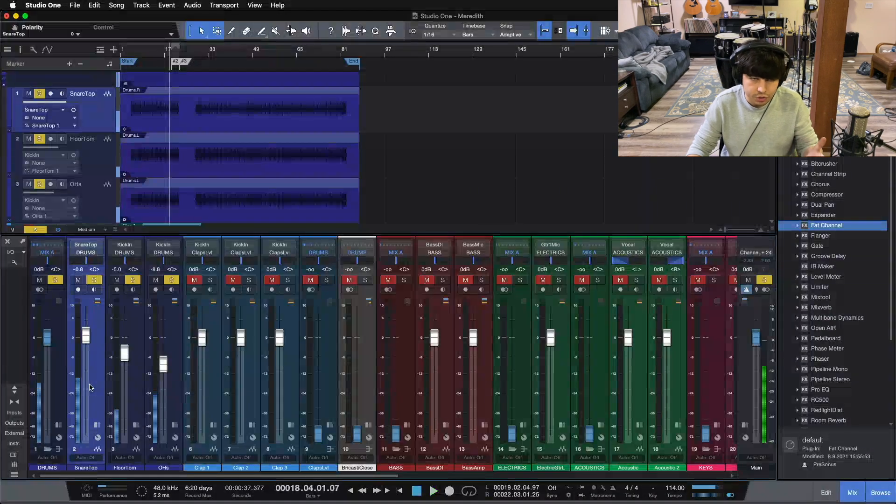
Balance the drums from around bars 10 and 28, setting the OHs fader to -9.2 dB and FloorTom to -4.6 dB
{"action": "left_click", "coordinate": [145, 53]}
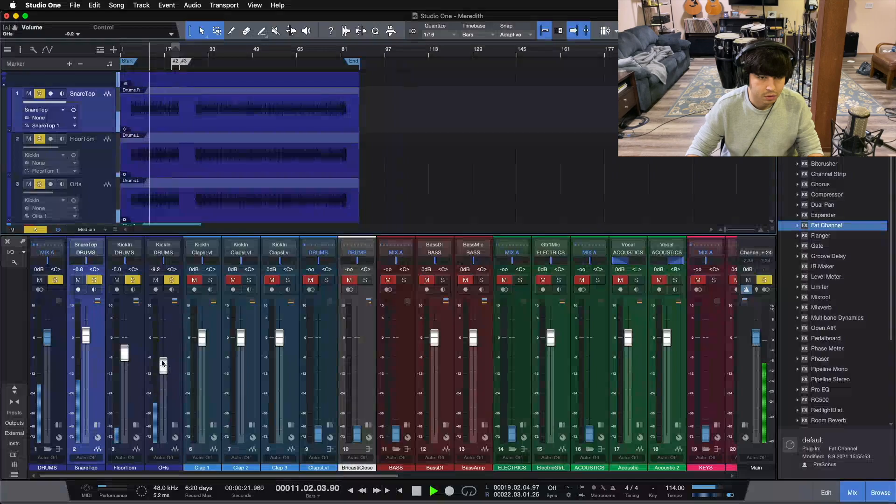
{"action": "left_click", "coordinate": [197, 57]}
{"action": "left_click_drag", "start_coordinate": [125, 350], "coordinate": [126, 351]}
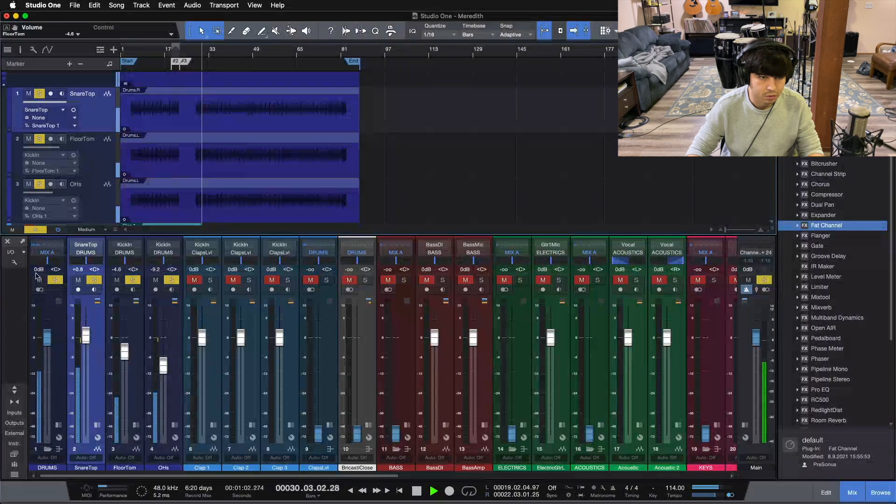
Check FloorTom's polarity with the console's input controls shown, leaving polarity normal and the input controls hidden
{"action": "left_click", "coordinate": [14, 265]}
{"action": "left_click", "coordinate": [11, 165]}
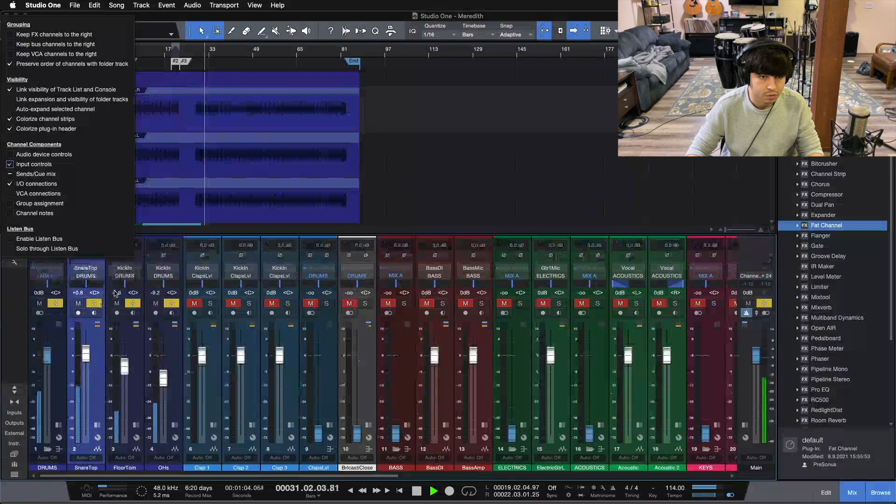
{"action": "left_click", "coordinate": [143, 341]}
{"action": "left_click", "coordinate": [130, 256]}
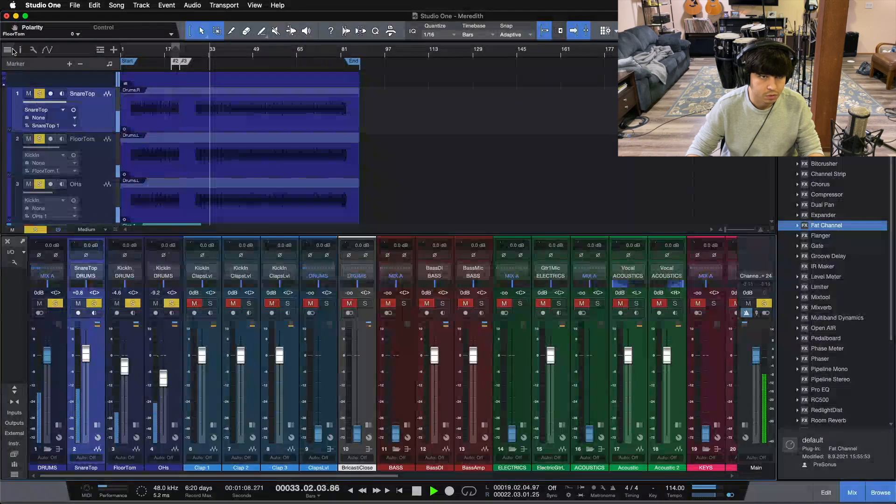
{"action": "left_click", "coordinate": [15, 262]}
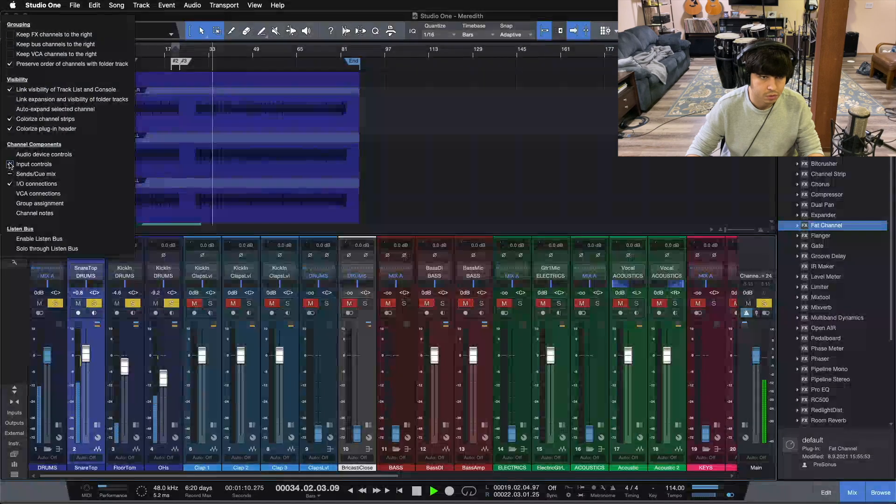
{"action": "left_click", "coordinate": [10, 164]}
{"action": "left_click", "coordinate": [139, 391]}
Compare the drums with and without the OHs channel, replaying the section from around bar 13
{"action": "left_click", "coordinate": [93, 280]}
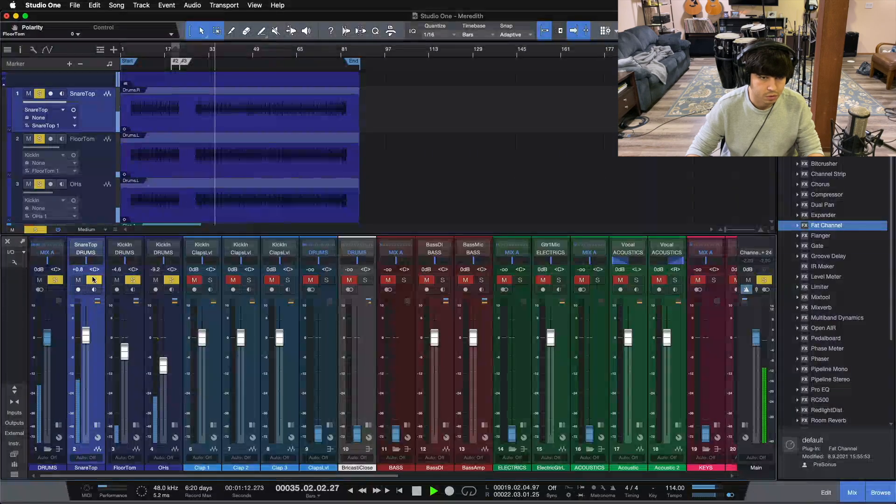
{"action": "left_click", "coordinate": [172, 280]}
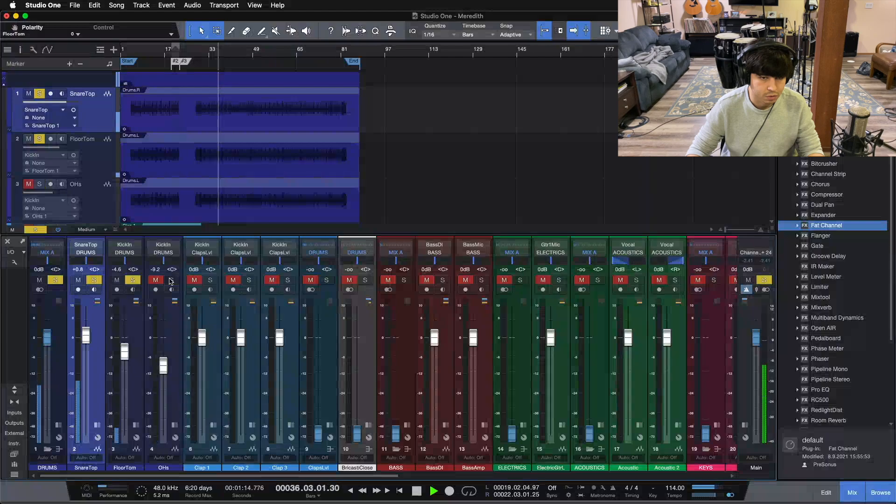
{"action": "left_click", "coordinate": [155, 54]}
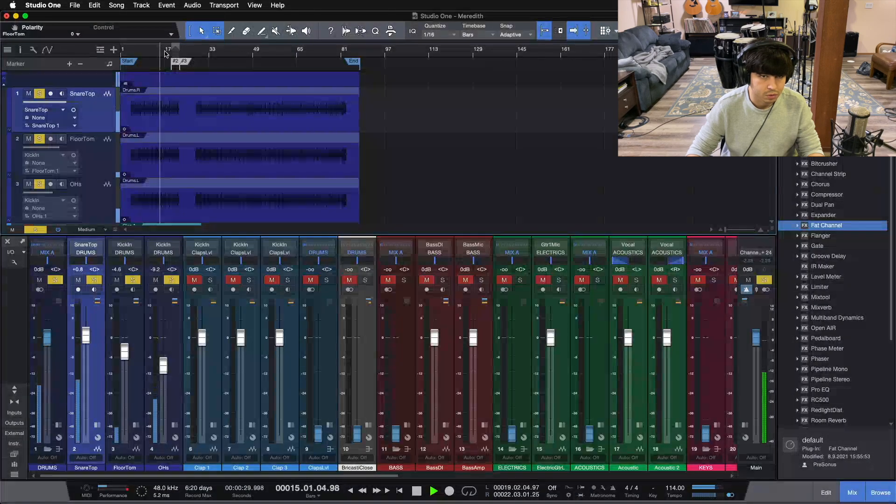
{"action": "left_click_drag", "start_coordinate": [155, 53], "coordinate": [174, 86]}
Stop playback, clear all solos and expand the console to show every channel's inserts and sends
{"action": "key", "text": "space"}
{"action": "key", "text": "f"}
{"action": "key", "text": "shift+s"}
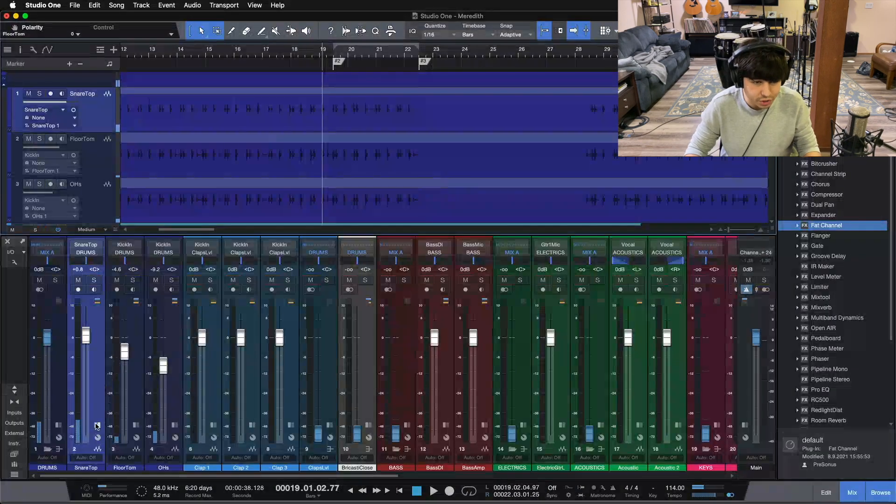
{"action": "left_click", "coordinate": [13, 389]}
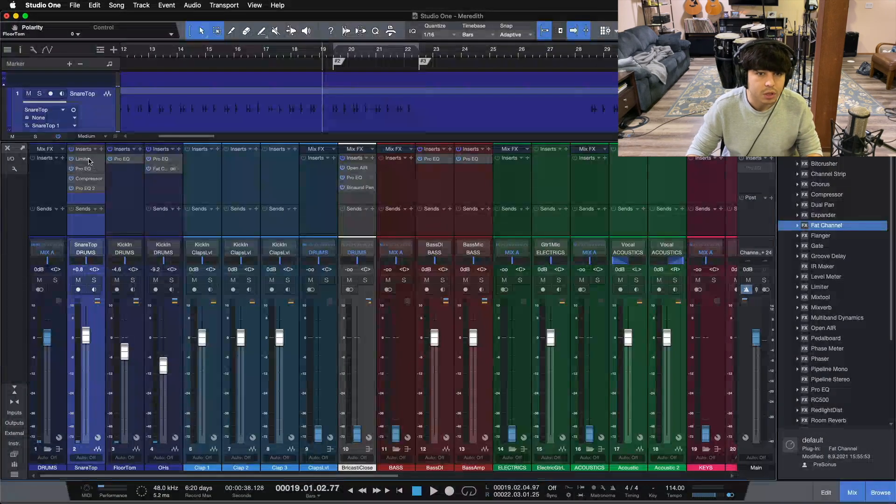
Examine SnareTop's insert chain, comparing the first Pro EQ, the Compressor and Pro EQ 2 settings
{"action": "scroll", "coordinate": [417, 96], "scroll_direction": "down", "scroll_amount": 2}
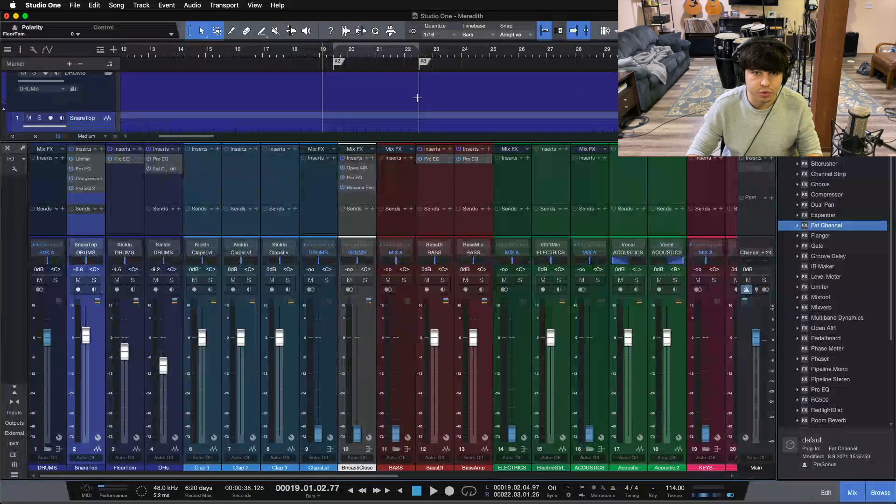
{"action": "left_click", "coordinate": [84, 170]}
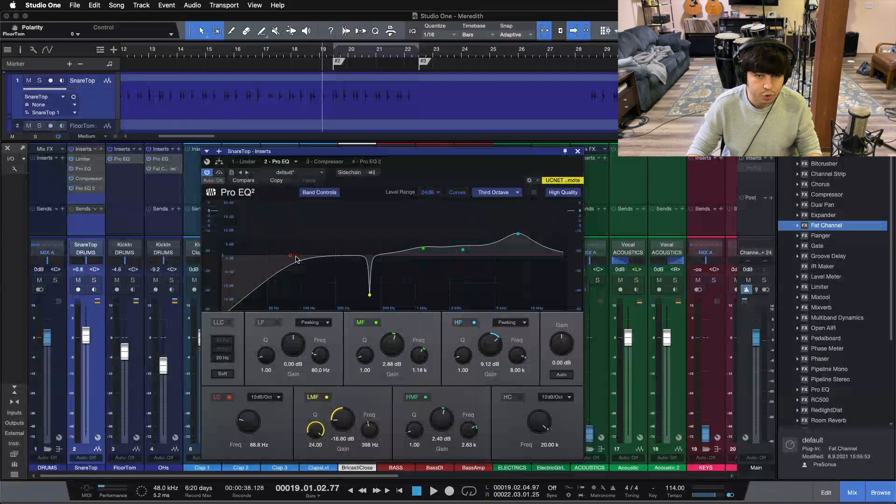
{"action": "left_click", "coordinate": [321, 162]}
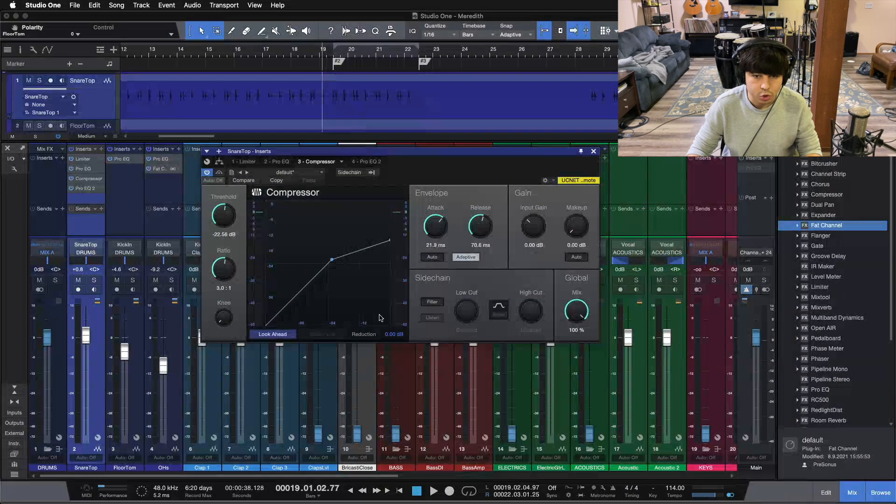
{"action": "left_click", "coordinate": [286, 162]}
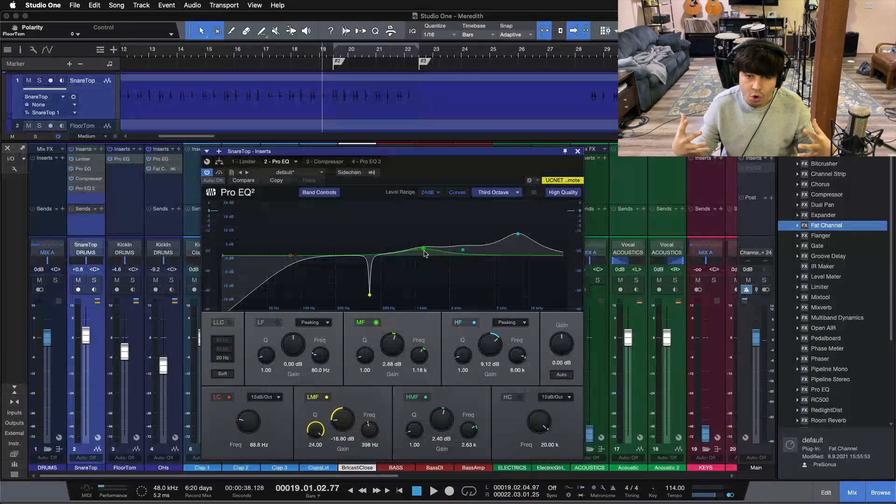
{"action": "left_click", "coordinate": [365, 161]}
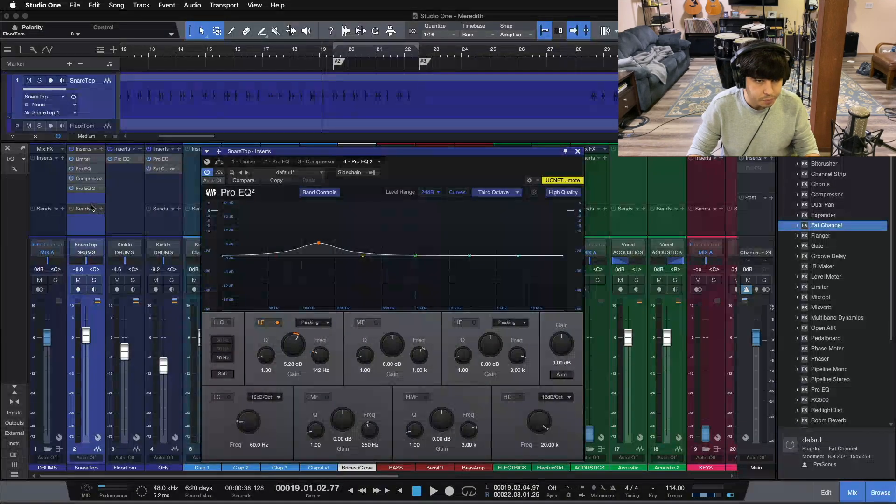
{"action": "left_click_drag", "start_coordinate": [94, 203], "coordinate": [94, 205]}
Examine the OHs channel's Pro EQ and Fat Channel compressor and FloorTom's Pro EQ, and close the plug-in window
{"action": "double_click", "coordinate": [167, 159]}
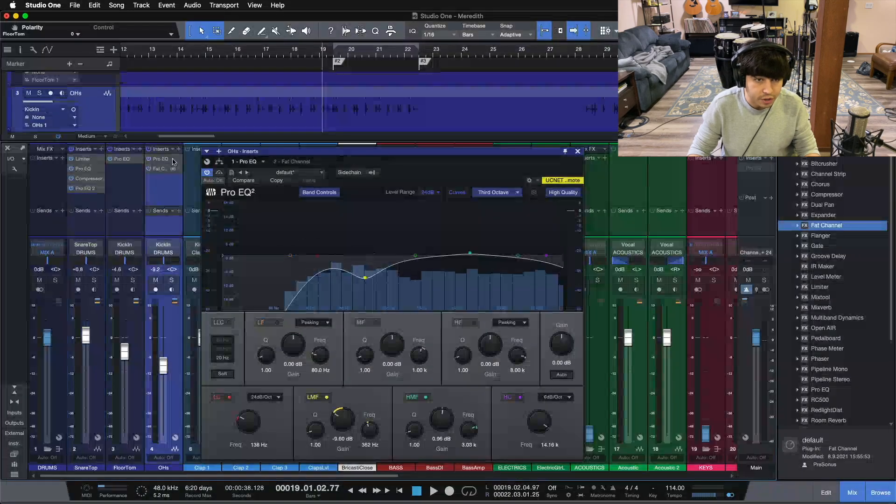
{"action": "double_click", "coordinate": [167, 160]}
{"action": "double_click", "coordinate": [167, 159]}
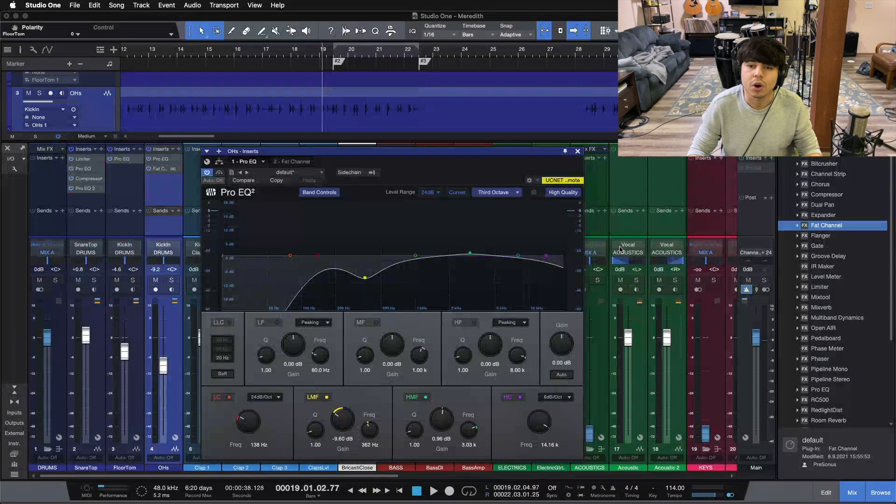
{"action": "left_click", "coordinate": [296, 162]}
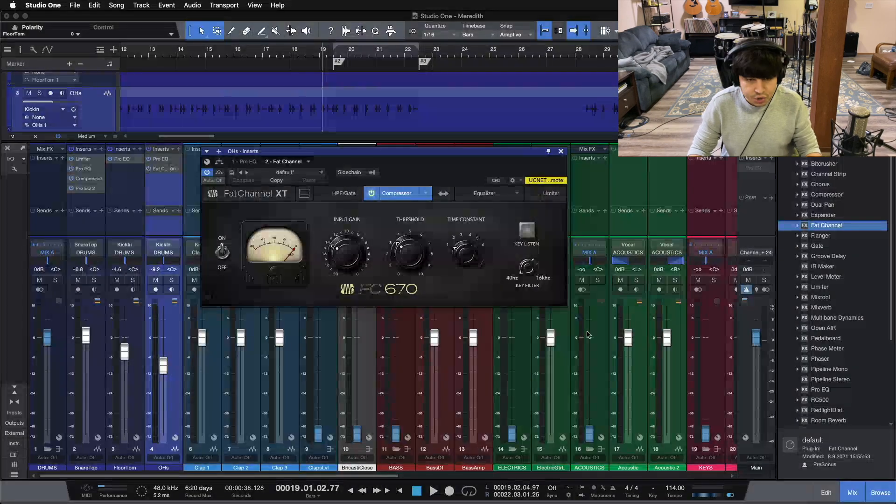
{"action": "left_click_drag", "start_coordinate": [448, 177], "coordinate": [432, 184]}
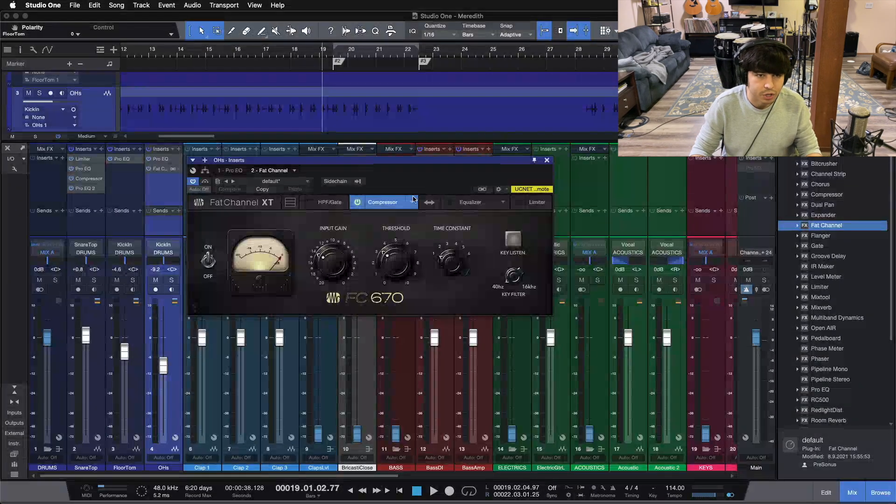
{"action": "left_click", "coordinate": [119, 188]}
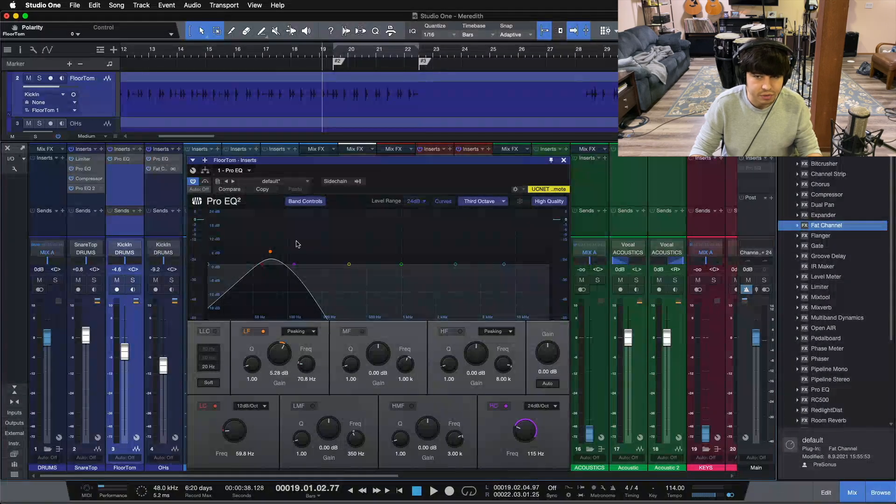
{"action": "left_click", "coordinate": [563, 160]}
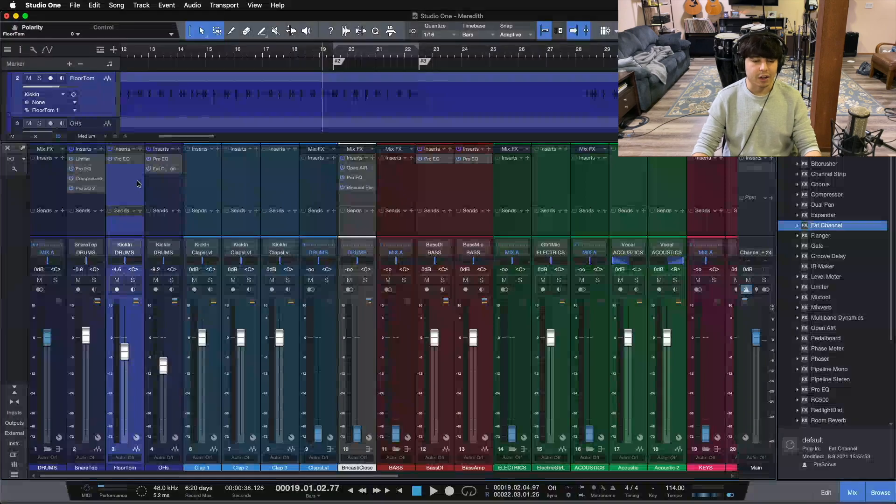